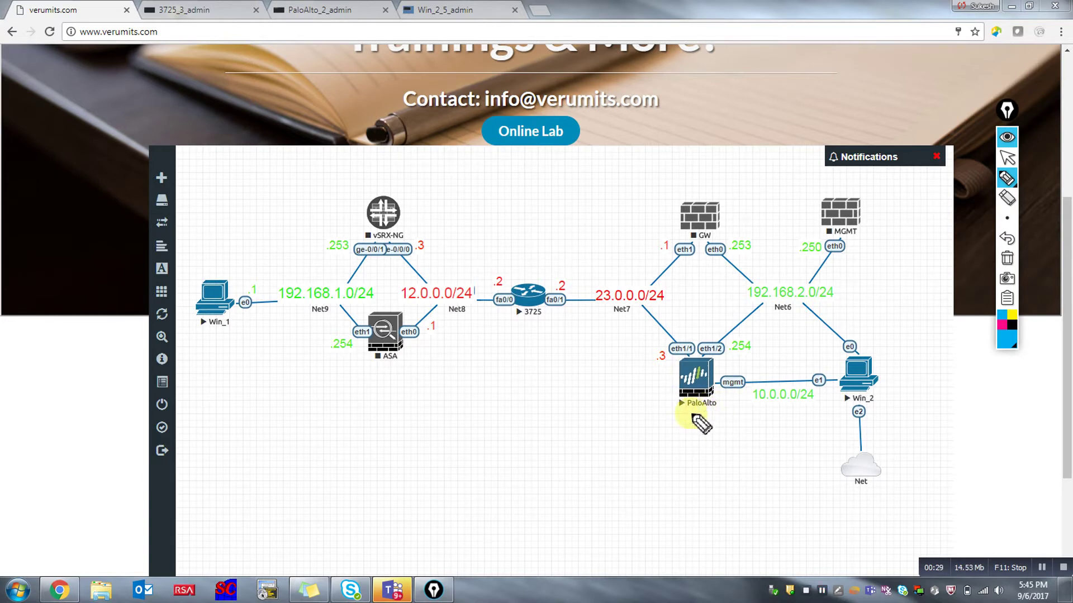
# Draw an arrow to PaloAlto marked CLI/GUI and write INSIDE under 10.0.0.0/24.
pyautogui.moveTo(678, 433)
pyautogui.mouseDown()
pyautogui.moveTo(706, 471)
pyautogui.moveTo(685, 469)
pyautogui.moveTo(696, 460)
pyautogui.moveTo(702, 472)
pyautogui.mouseUp()
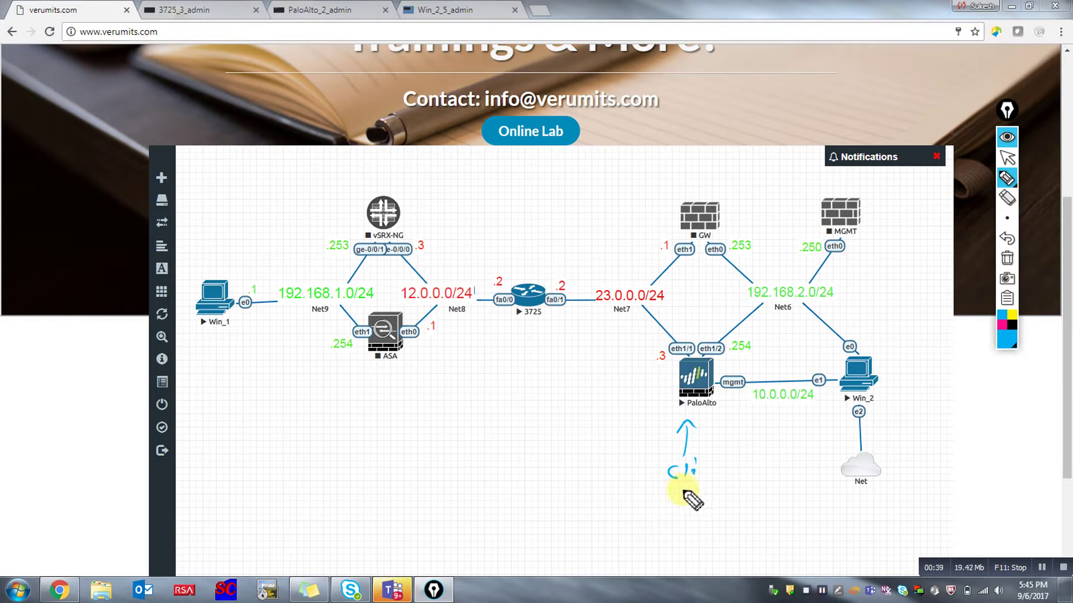
pyautogui.moveTo(682, 492)
pyautogui.mouseDown()
pyautogui.moveTo(686, 503)
pyautogui.moveTo(705, 493)
pyautogui.mouseUp()
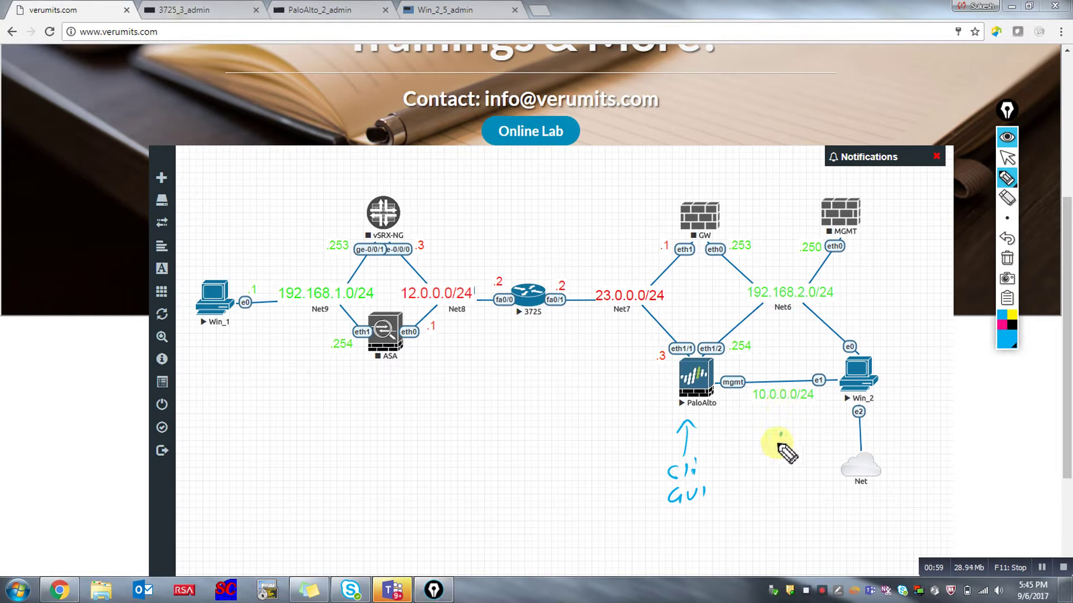
pyautogui.moveTo(778, 445)
pyautogui.mouseDown()
pyautogui.moveTo(836, 430)
pyautogui.moveTo(840, 439)
pyautogui.mouseUp()
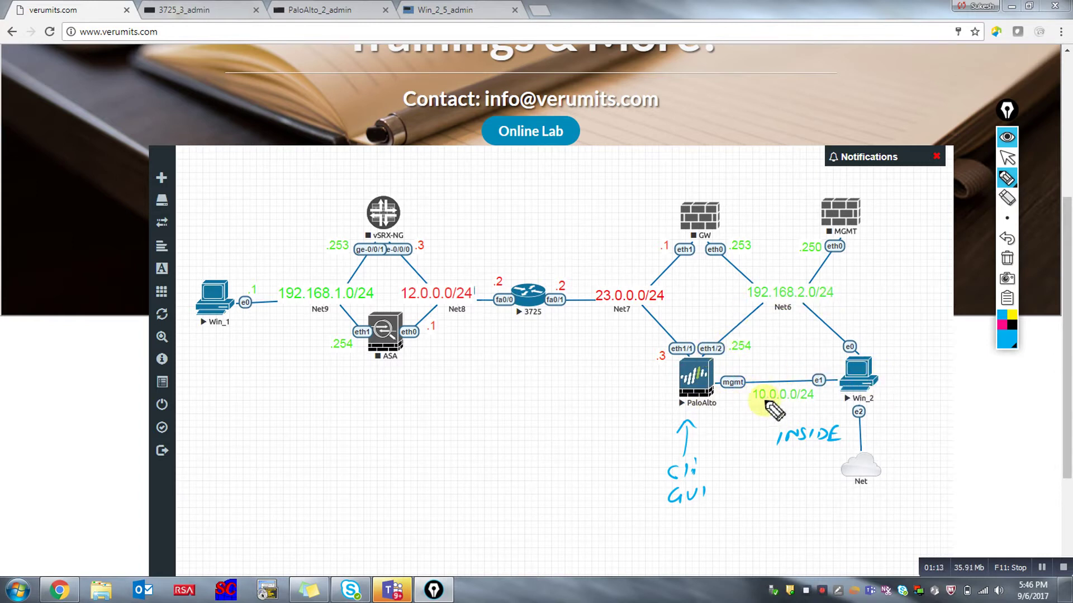
# Outline the inside zone and write INTERNET, IN on 192.168.2.0/24 and OUT on 23.0.0.0/24.
pyautogui.moveTo(912, 379)
pyautogui.mouseDown()
pyautogui.moveTo(912, 359)
pyautogui.moveTo(838, 291)
pyautogui.moveTo(545, 268)
pyautogui.moveTo(526, 288)
pyautogui.moveTo(575, 383)
pyautogui.moveTo(721, 421)
pyautogui.moveTo(796, 482)
pyautogui.moveTo(931, 444)
pyautogui.moveTo(912, 376)
pyautogui.mouseUp()
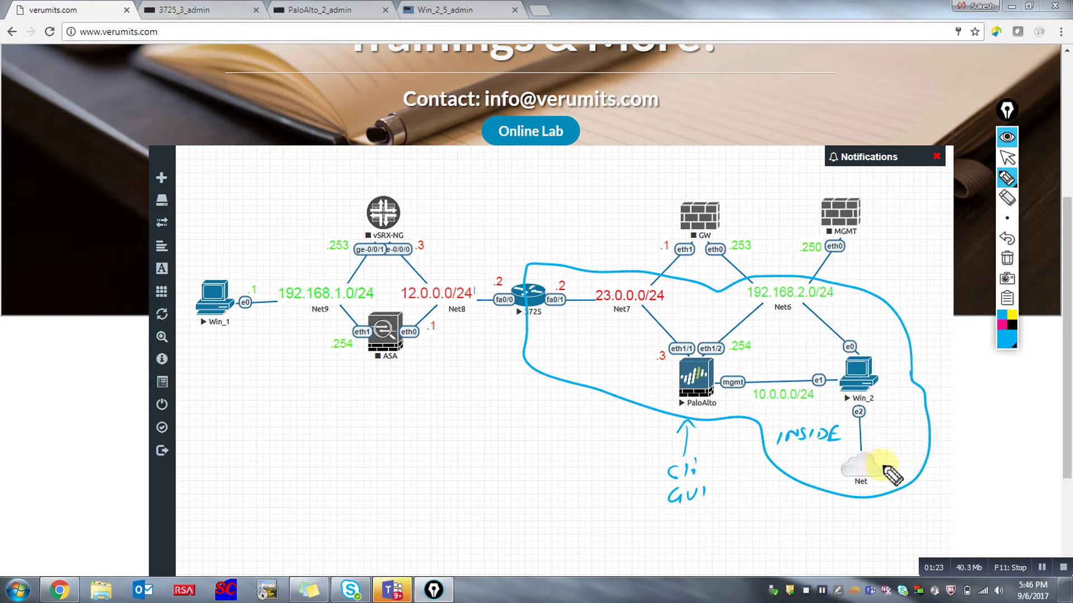
pyautogui.moveTo(894, 467); pyautogui.dragTo(909, 461)
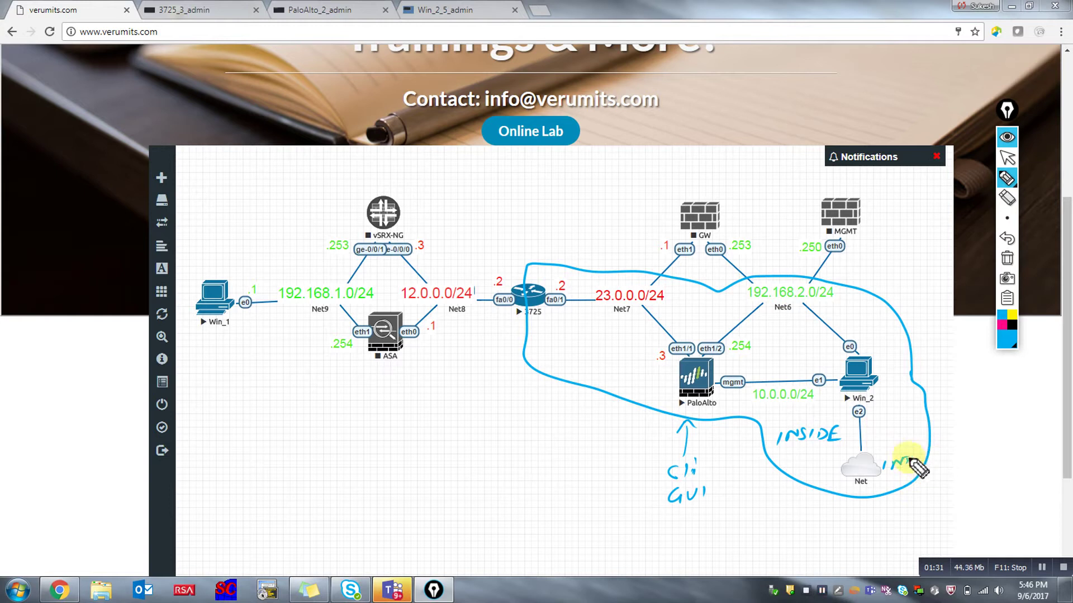
pyautogui.moveTo(915, 459)
pyautogui.mouseDown()
pyautogui.moveTo(924, 467)
pyautogui.moveTo(975, 448)
pyautogui.mouseUp()
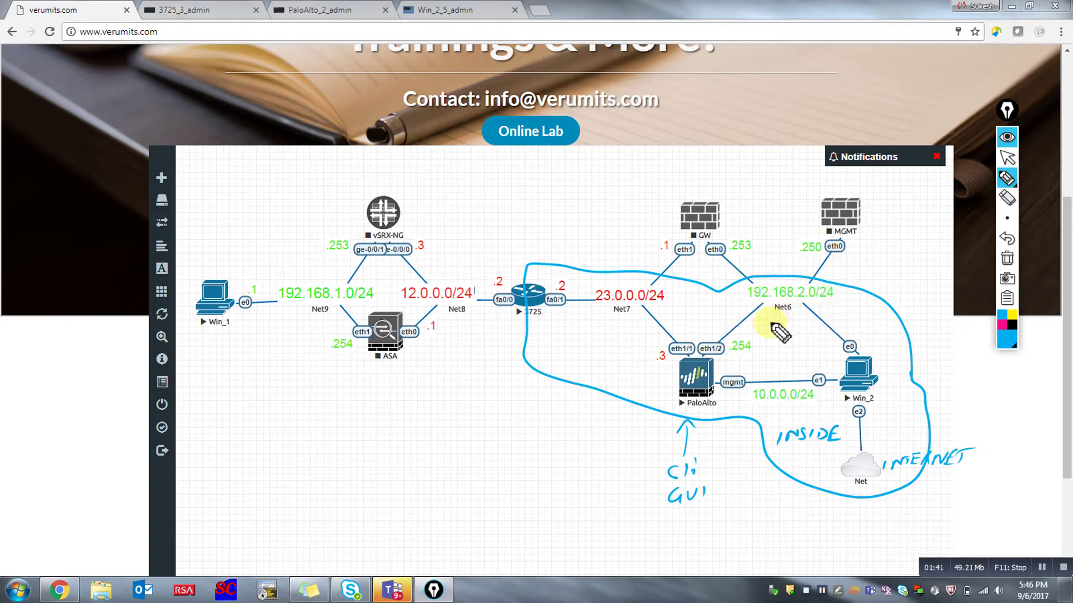
pyautogui.moveTo(772, 333); pyautogui.dragTo(791, 317)
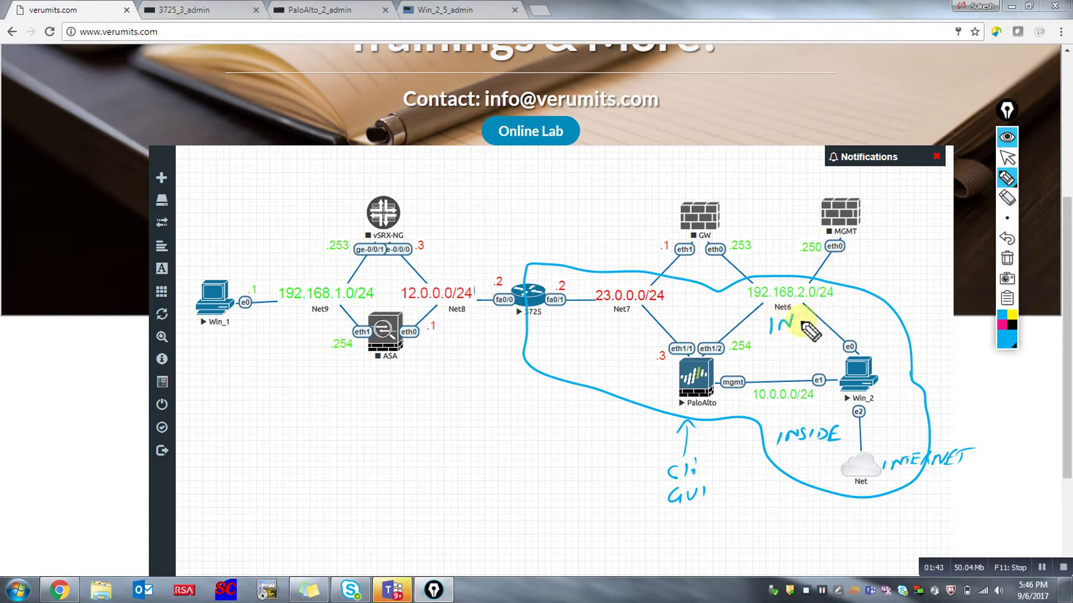
pyautogui.moveTo(577, 322); pyautogui.dragTo(596, 320)
pyautogui.moveTo(601, 319); pyautogui.dragTo(619, 316)
pyautogui.moveTo(609, 318); pyautogui.dragTo(609, 336)
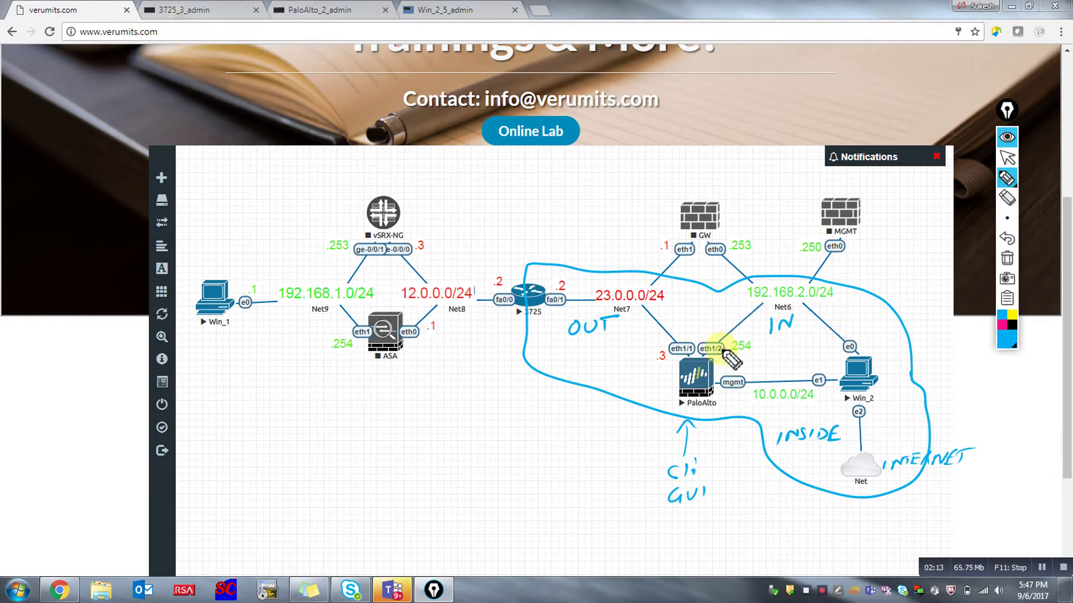
# Draw arrows to eth1/2 and eth1/1 tracing the inside path from Win_2 and the outside path.
pyautogui.moveTo(725, 317)
pyautogui.mouseDown()
pyautogui.moveTo(712, 339)
pyautogui.moveTo(721, 336)
pyautogui.mouseUp()
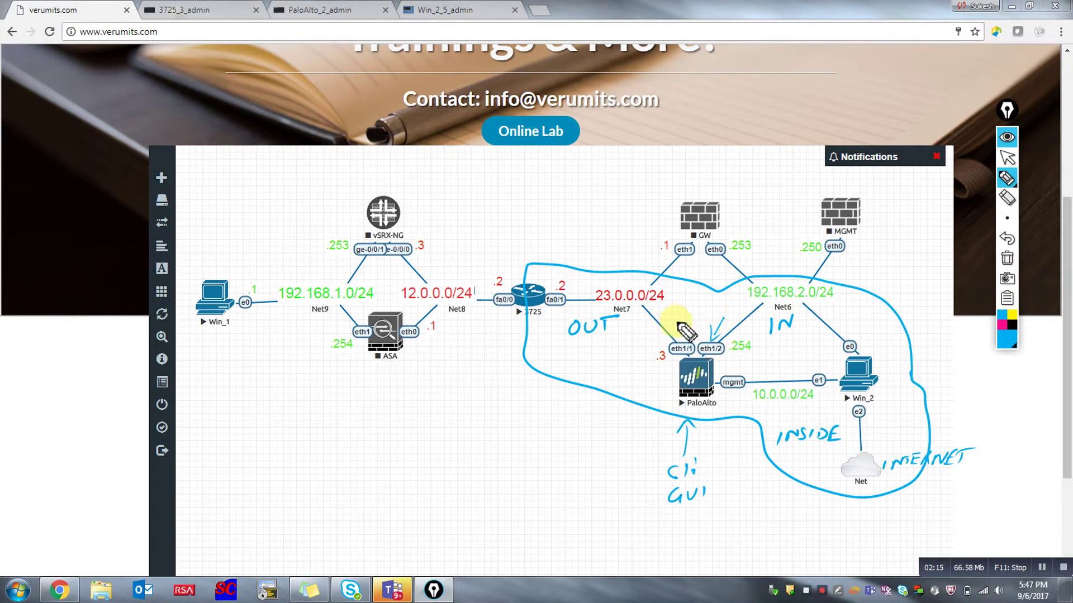
pyautogui.moveTo(669, 311)
pyautogui.mouseDown()
pyautogui.moveTo(678, 336)
pyautogui.moveTo(682, 321)
pyautogui.mouseUp()
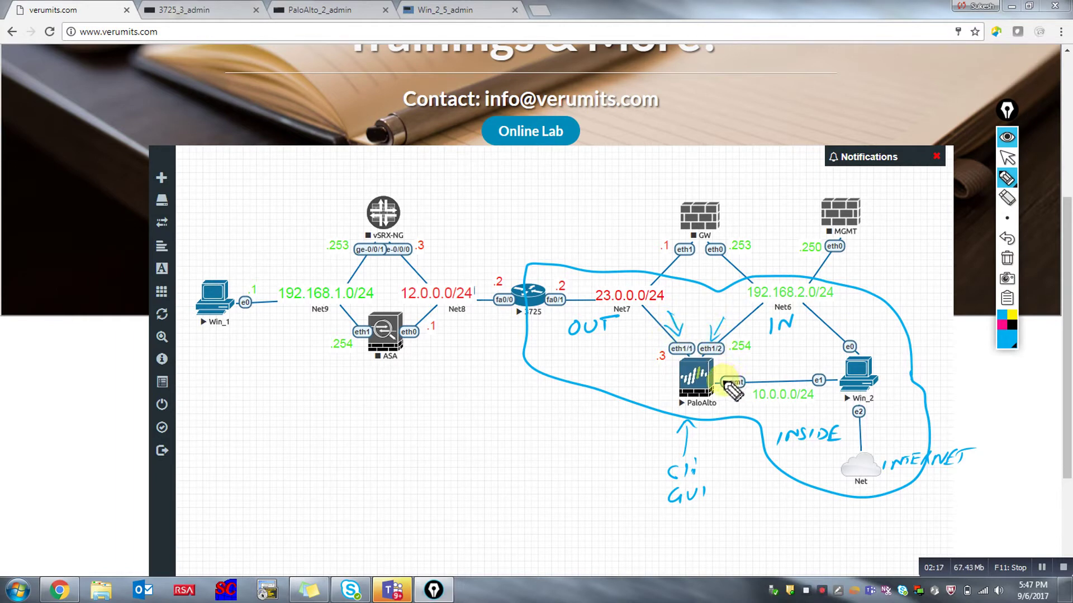
pyautogui.moveTo(844, 348)
pyautogui.mouseDown()
pyautogui.moveTo(780, 333)
pyautogui.moveTo(726, 351)
pyautogui.mouseUp()
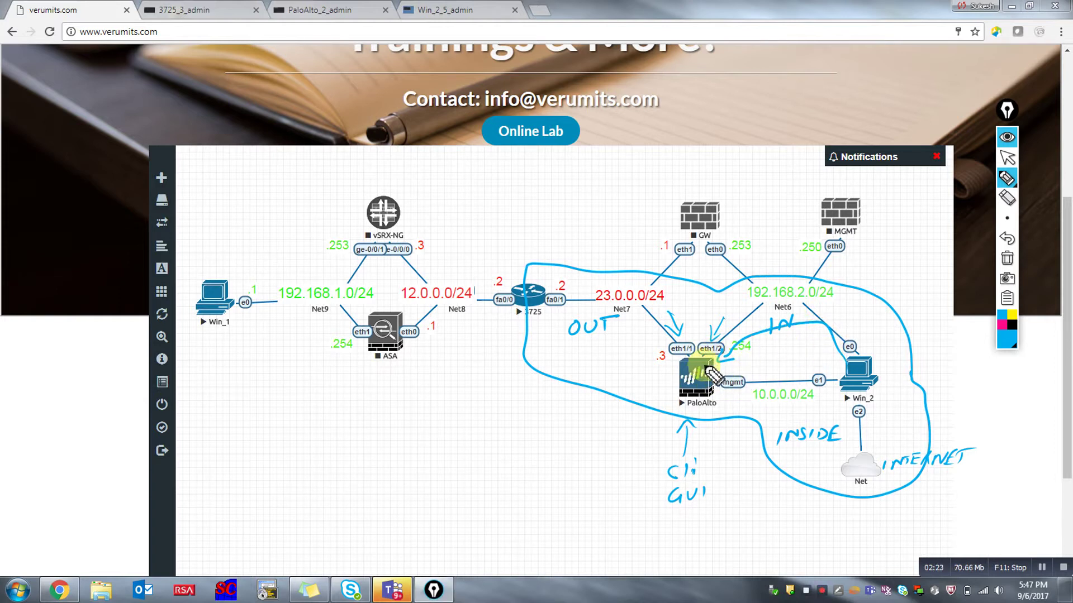
pyautogui.moveTo(626, 330); pyautogui.dragTo(652, 341)
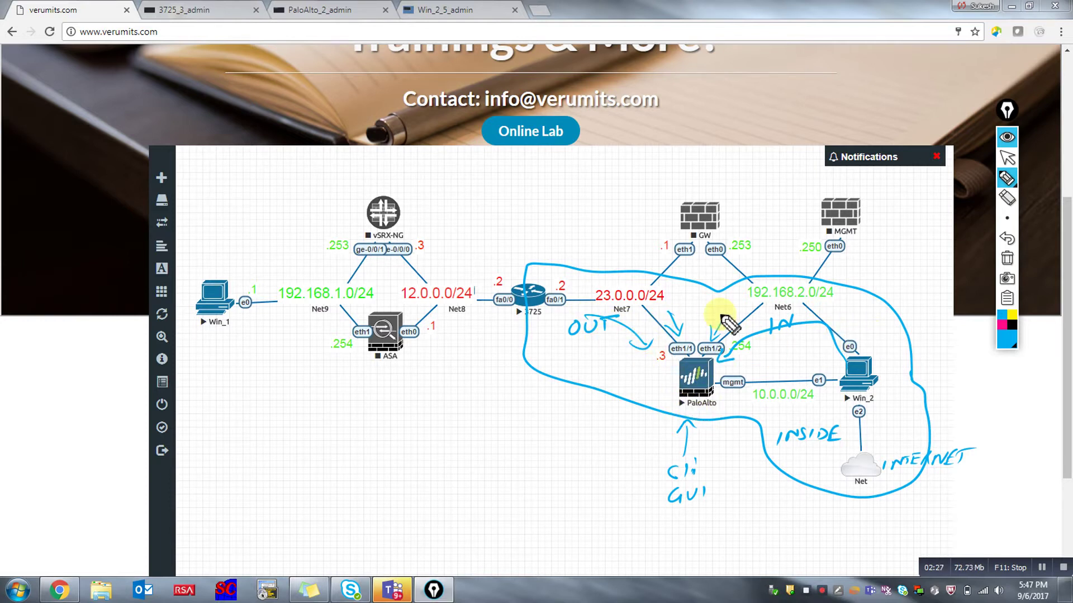
# Clear all annotations, exit annotation mode, and switch to the 3725 router's console.
pyautogui.click(1007, 261)
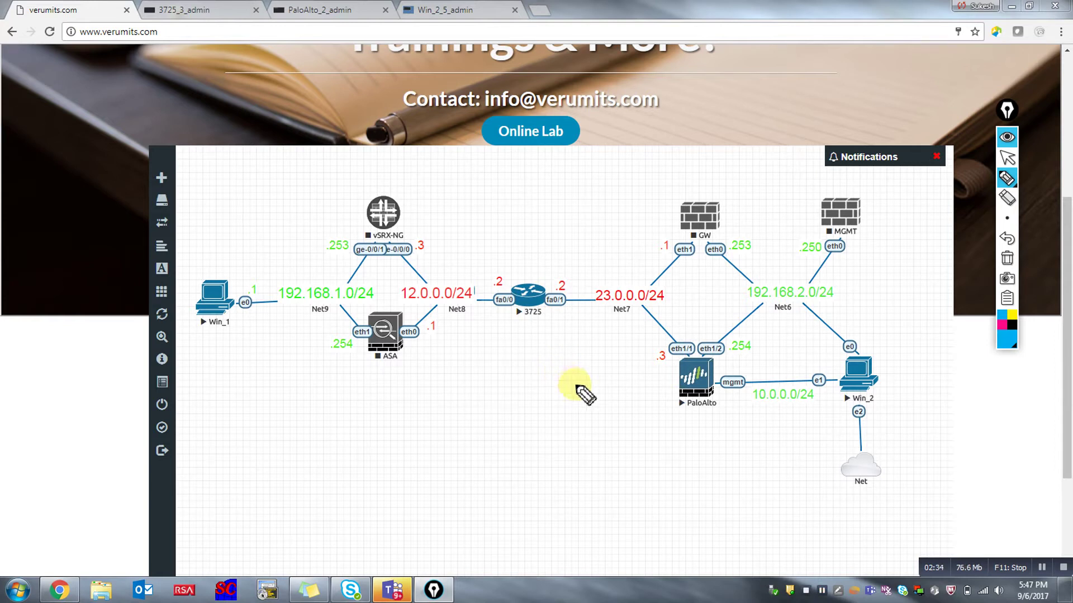
pyautogui.hotkey('ctrl', 'shift', 'h')
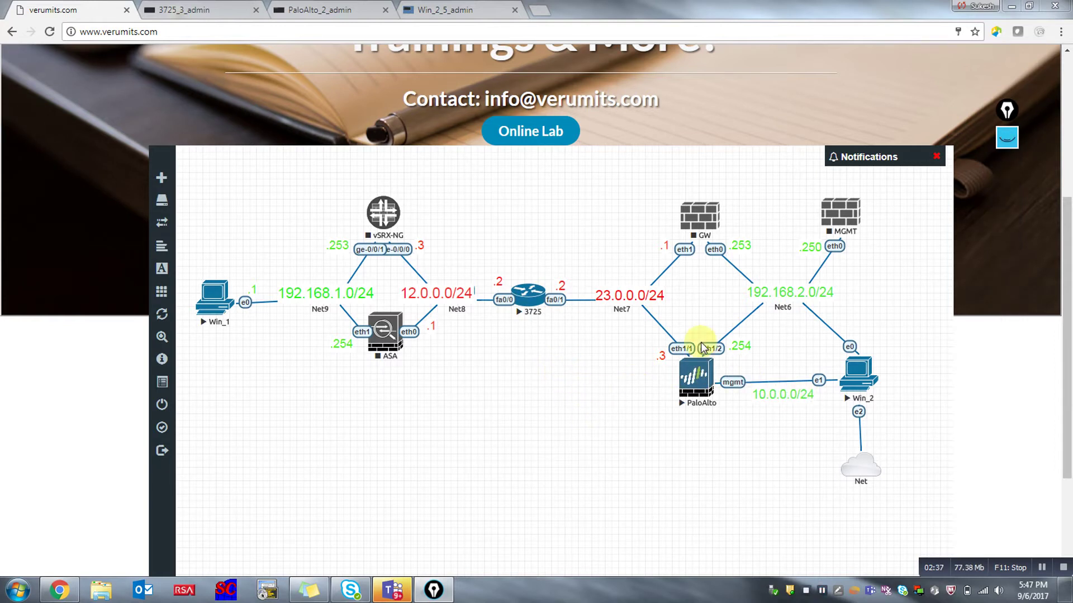
pyautogui.click(219, 8)
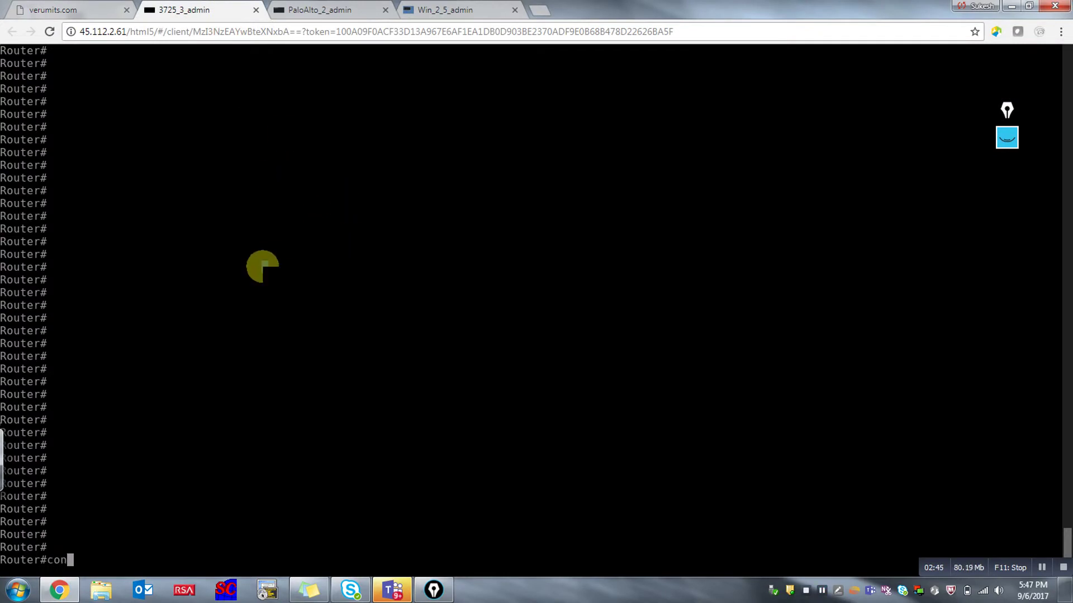
# Give interface fa0/1 the address 23.0.0.2 255.255.255.0 and bring it up.
pyautogui.write('f t')
pyautogui.press('Return')
pyautogui.press('Return')
pyautogui.press('Return')
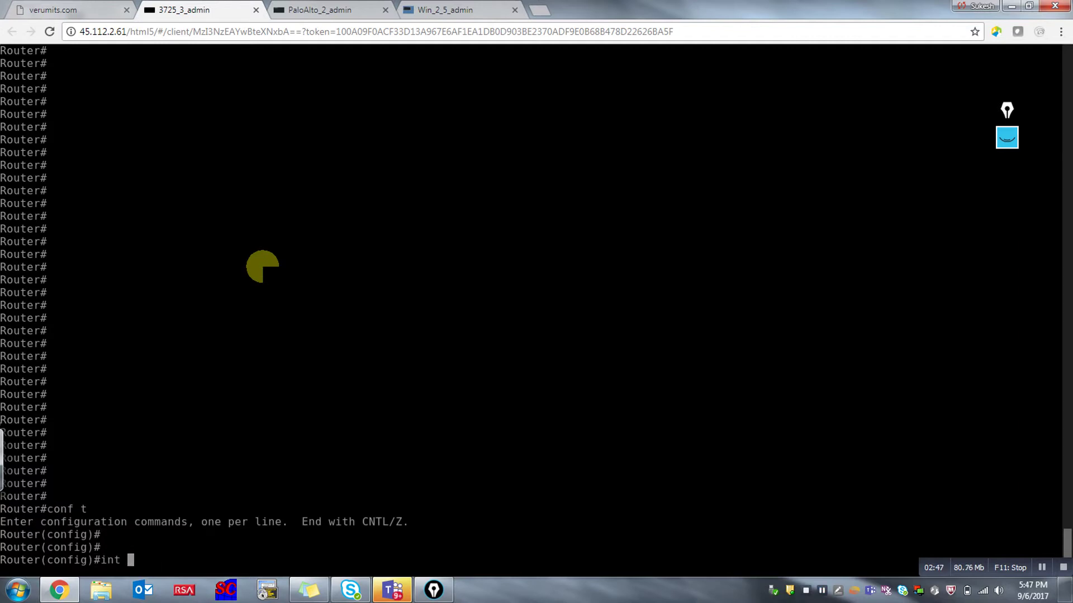
pyautogui.write('int fa0/1')
pyautogui.press('Return')
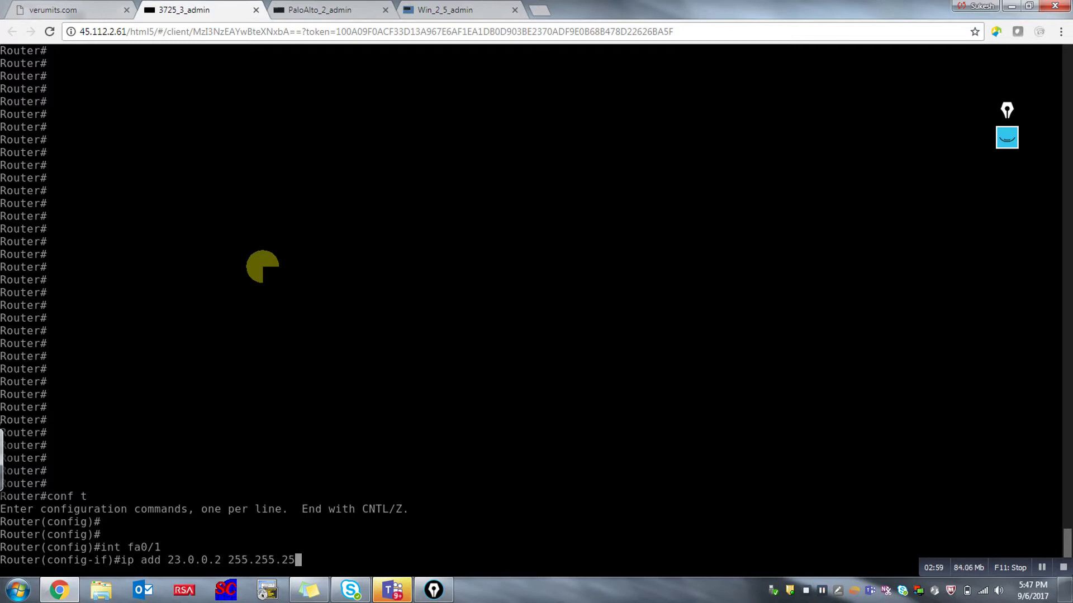
pyautogui.write('5.0')
pyautogui.press('Return')
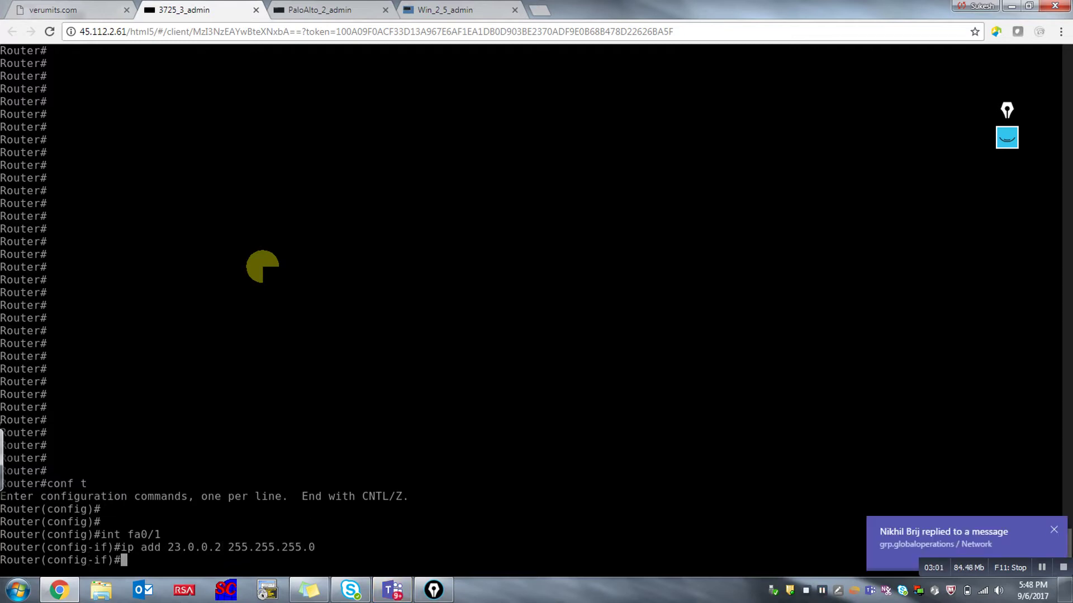
pyautogui.write('no shut')
pyautogui.press('Return')
pyautogui.press('Return')
pyautogui.press('Return')
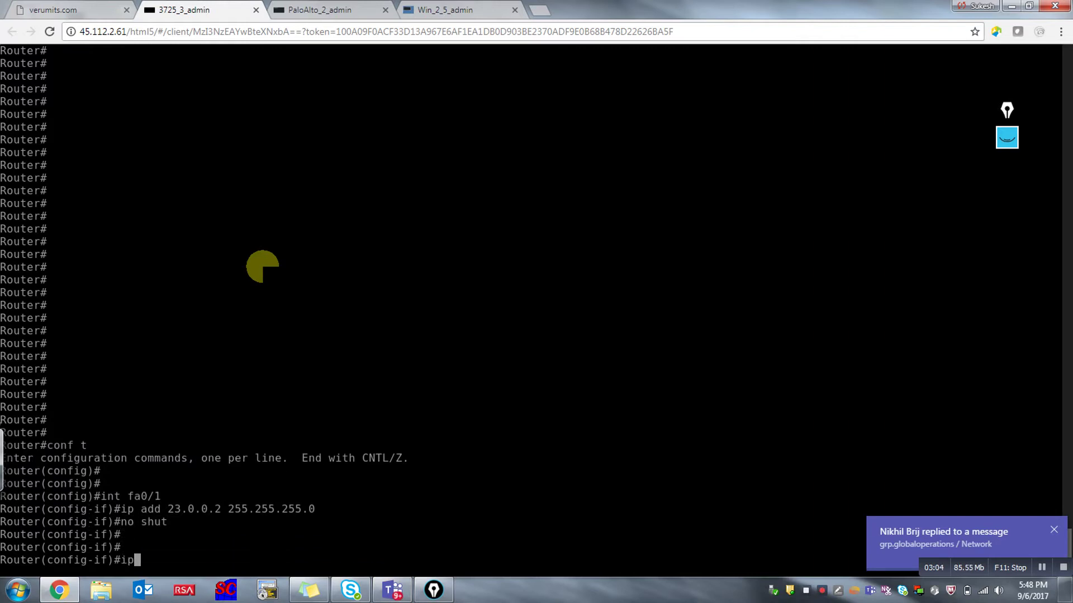
# Add host route 192.168.2.1/32 via 23.0.0.3 and save the configuration with wr.
pyautogui.write('ip route')
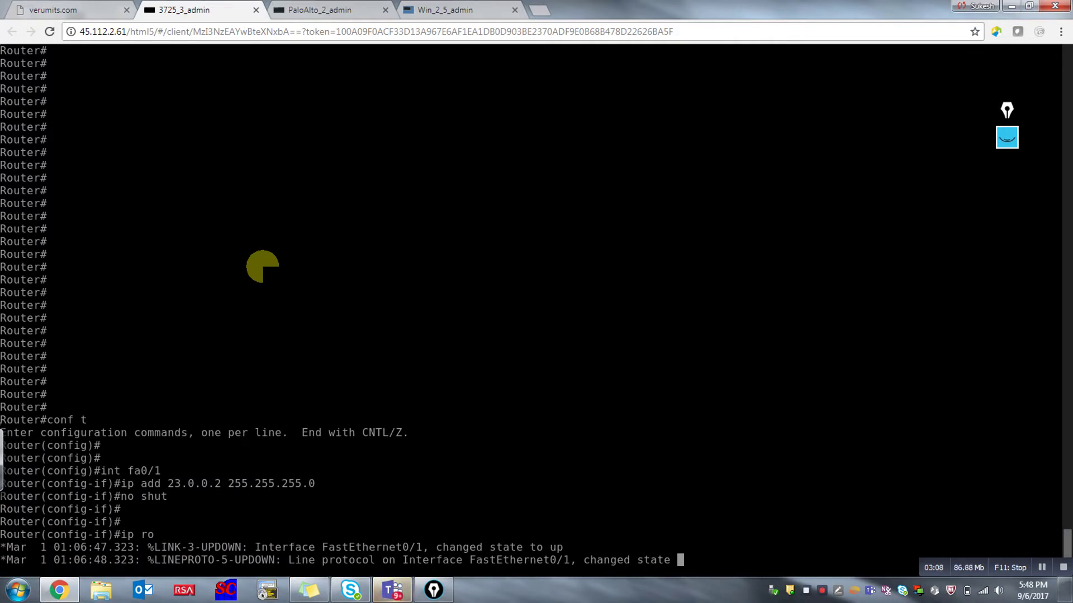
pyautogui.press('Return')
pyautogui.press('Return')
pyautogui.press('Return')
pyautogui.press('Return')
pyautogui.write('ip r')
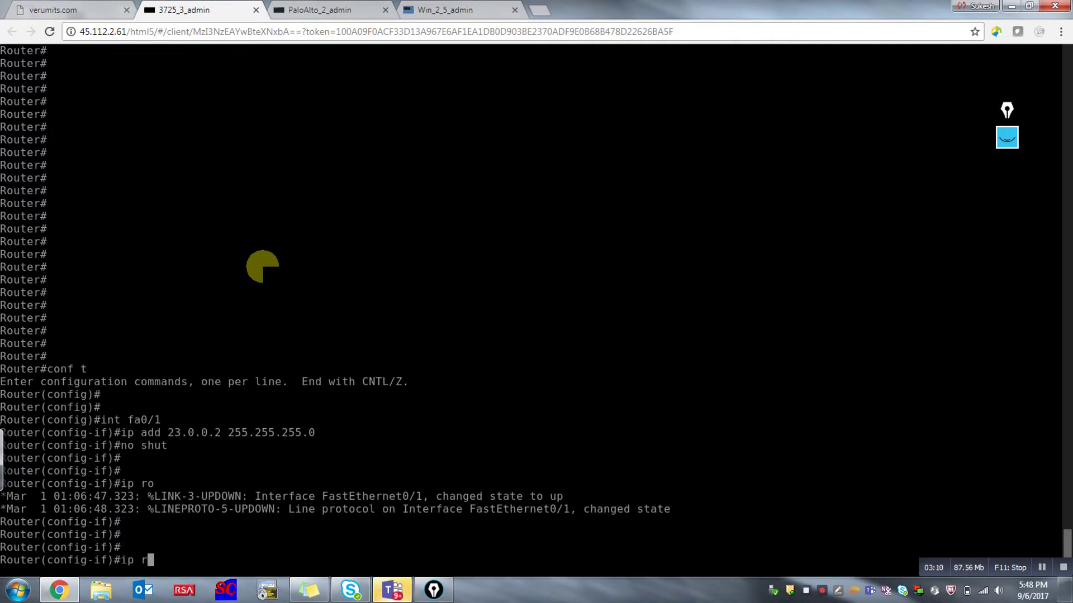
pyautogui.write('oute 192.168.2.1 255.255.255.255 23.0.0.3')
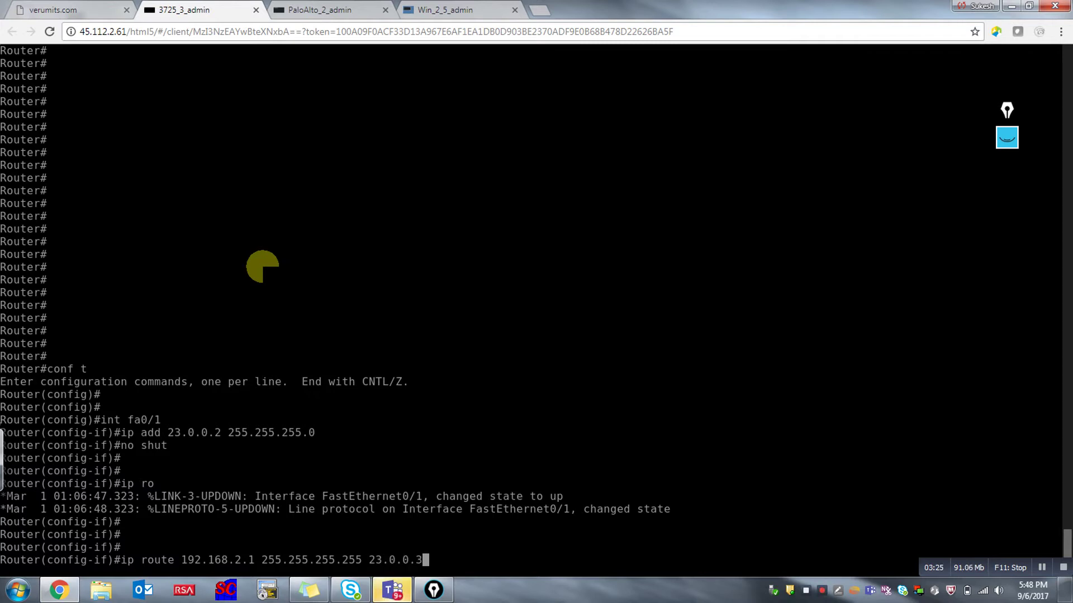
pyautogui.press('Return')
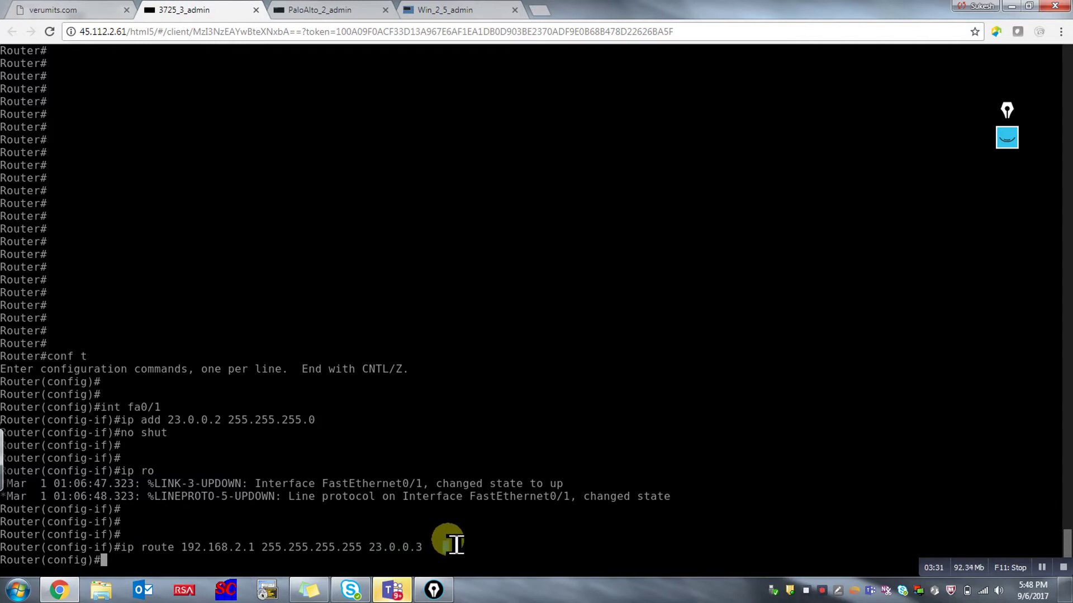
pyautogui.hotkey('ctrl', 'z')
pyautogui.press('Return')
pyautogui.write('wr')
pyautogui.press('Return')
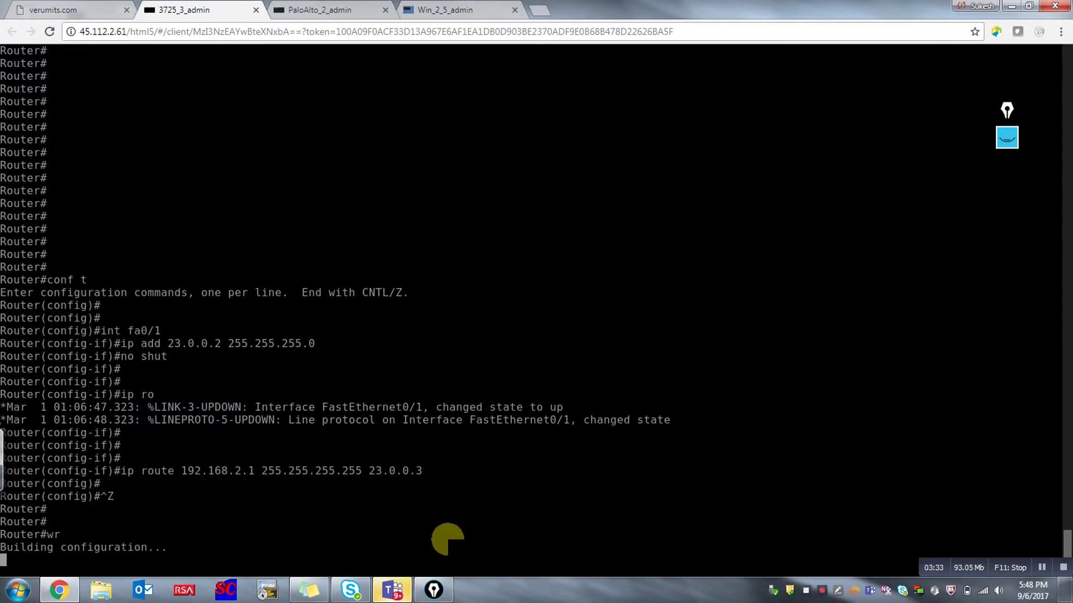
# Log in to the PaloAlto console with the admin account and enter configure mode.
pyautogui.click(346, 11)
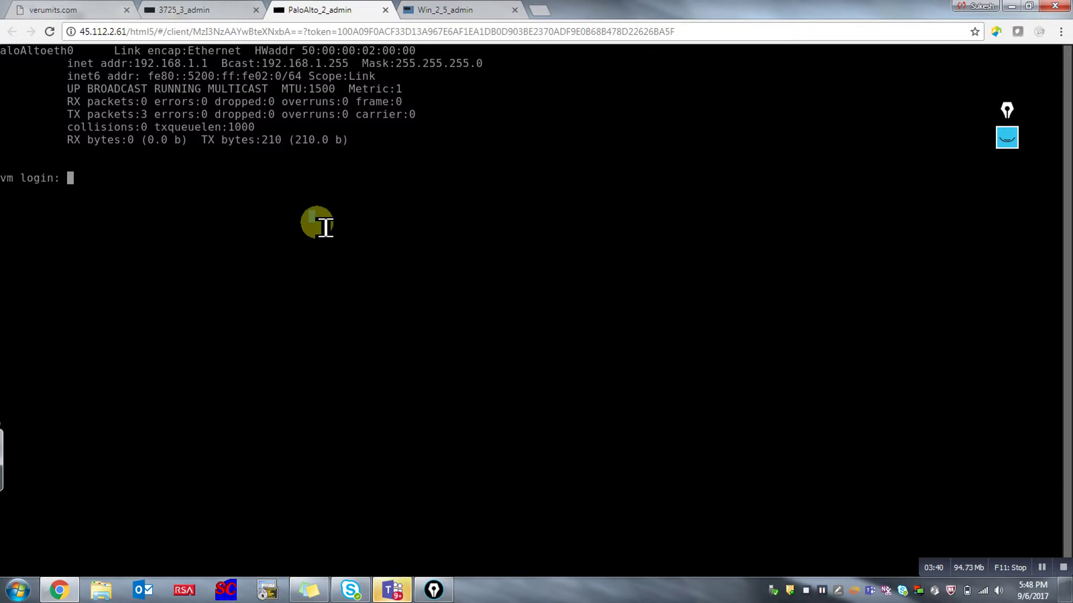
pyautogui.moveTo(212, 64); pyautogui.dragTo(129, 65)
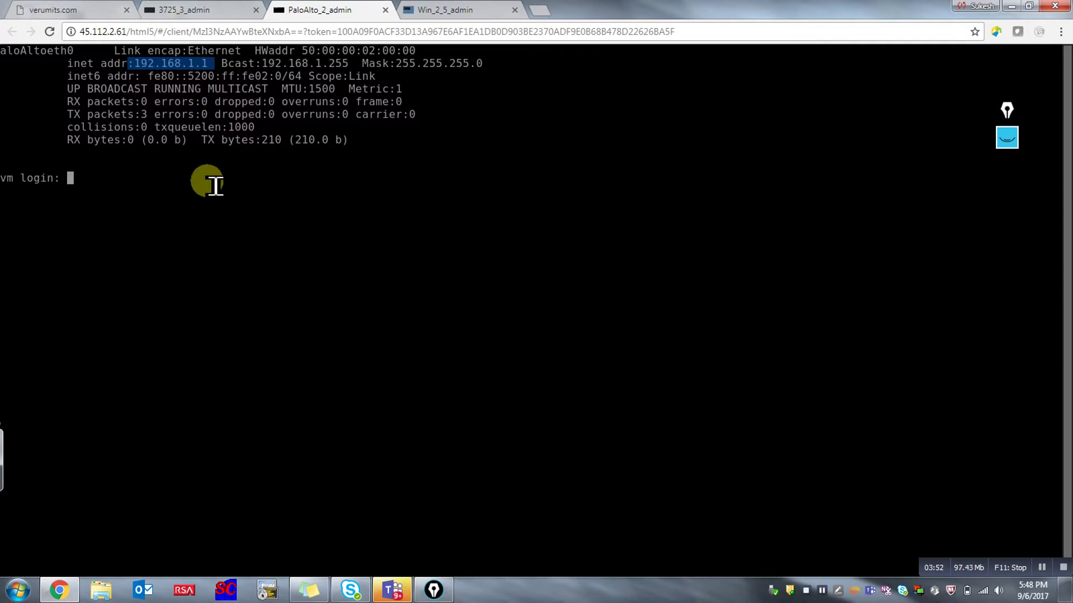
pyautogui.write('admin')
pyautogui.press('Return')
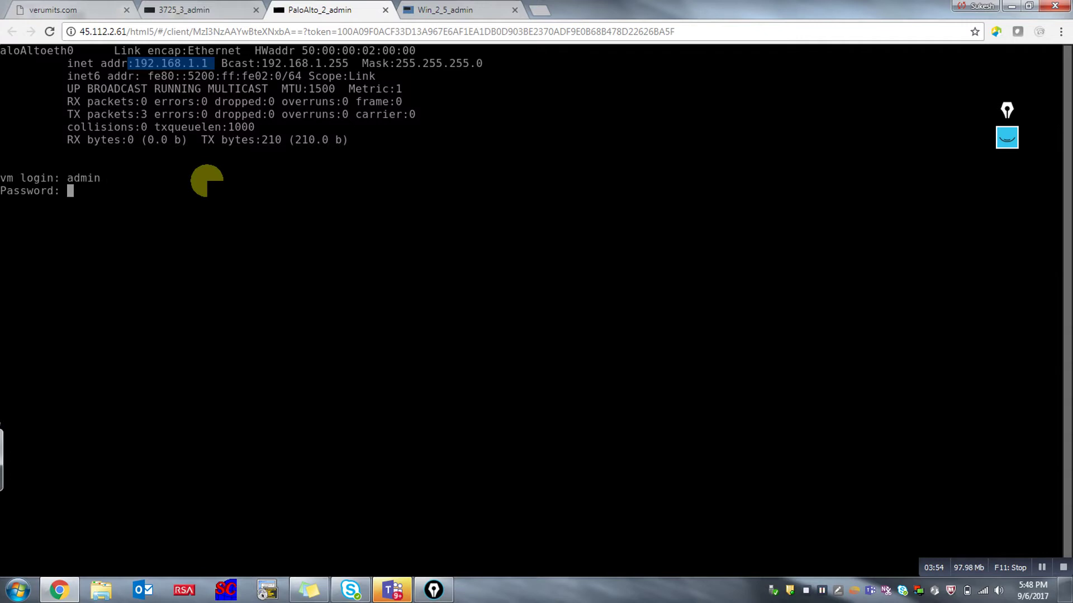
pyautogui.press('Return')
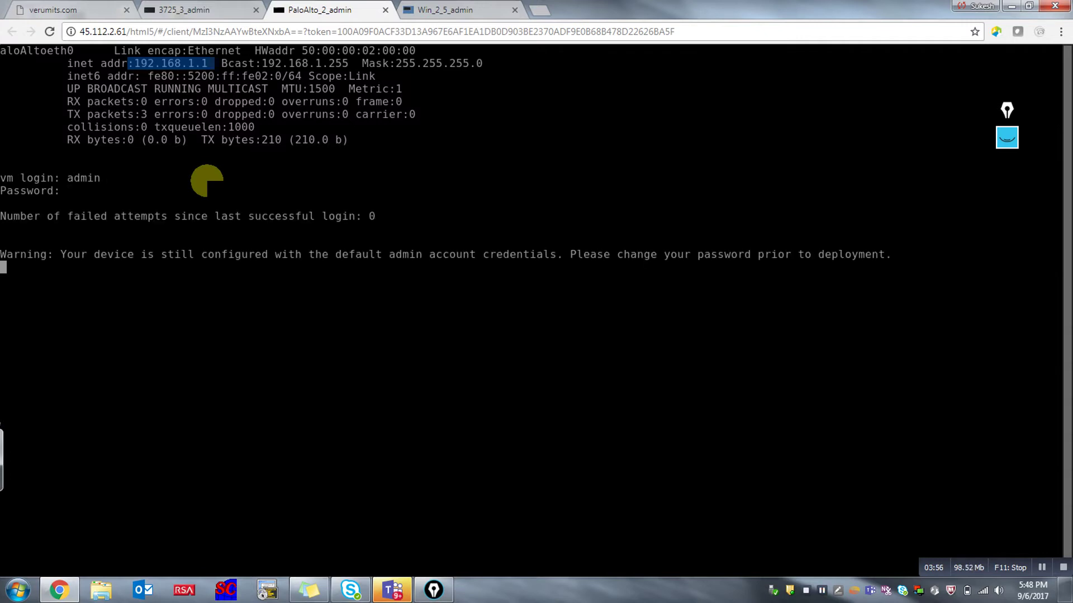
pyautogui.press('Return')
pyautogui.press('Return')
pyautogui.press('Return')
pyautogui.press('Return')
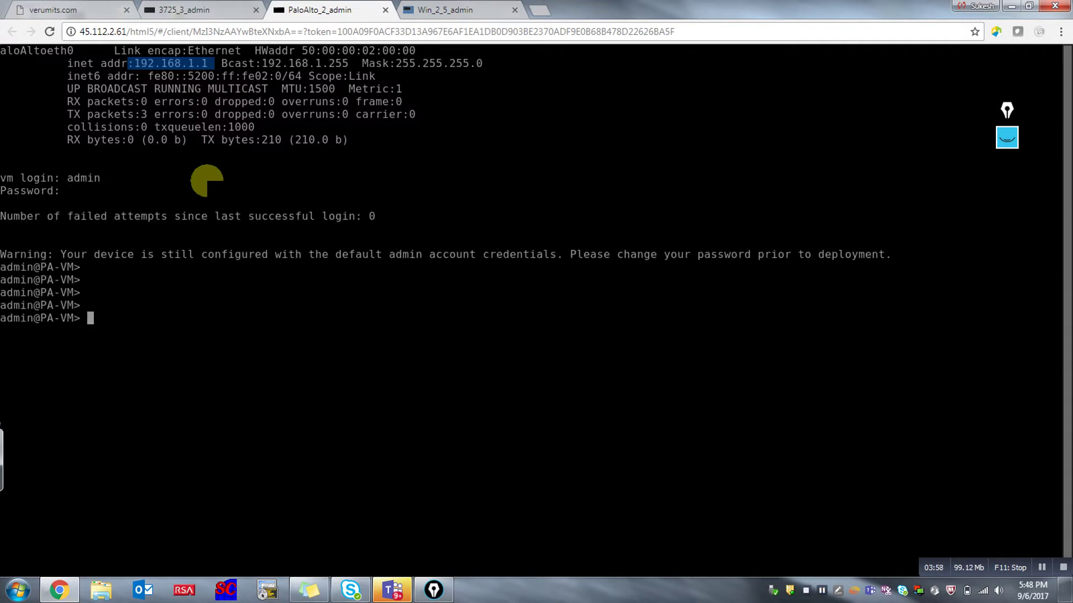
pyautogui.write('configure')
pyautogui.press('Return')
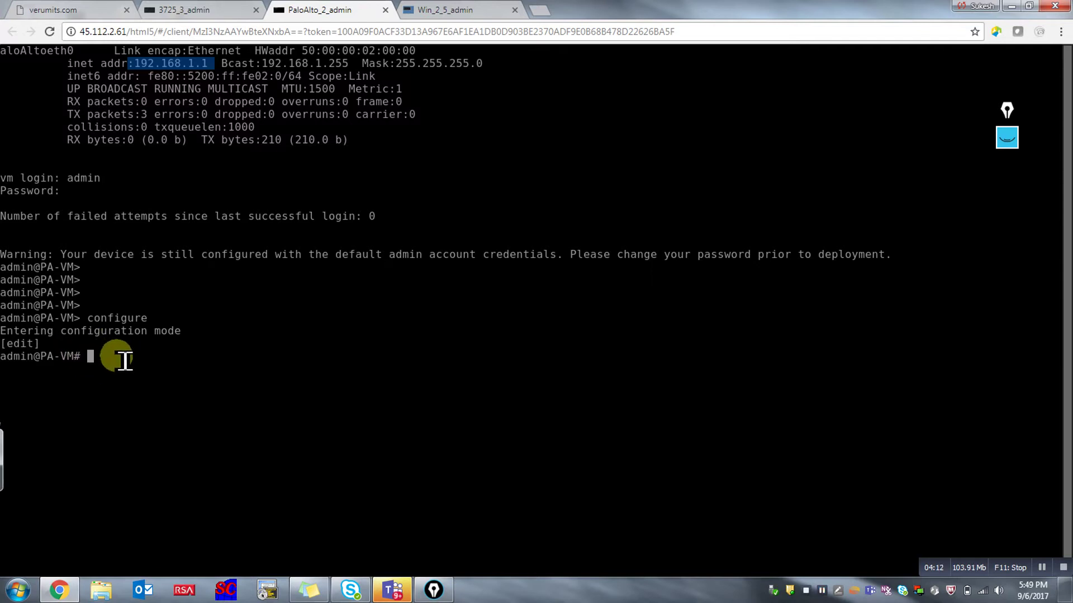
# Run set deviceconfig system ip-address 10.0.0.1 netmask 255.255.255.0 on the firewall.
pyautogui.write('set devi')
pyautogui.press('Tab')
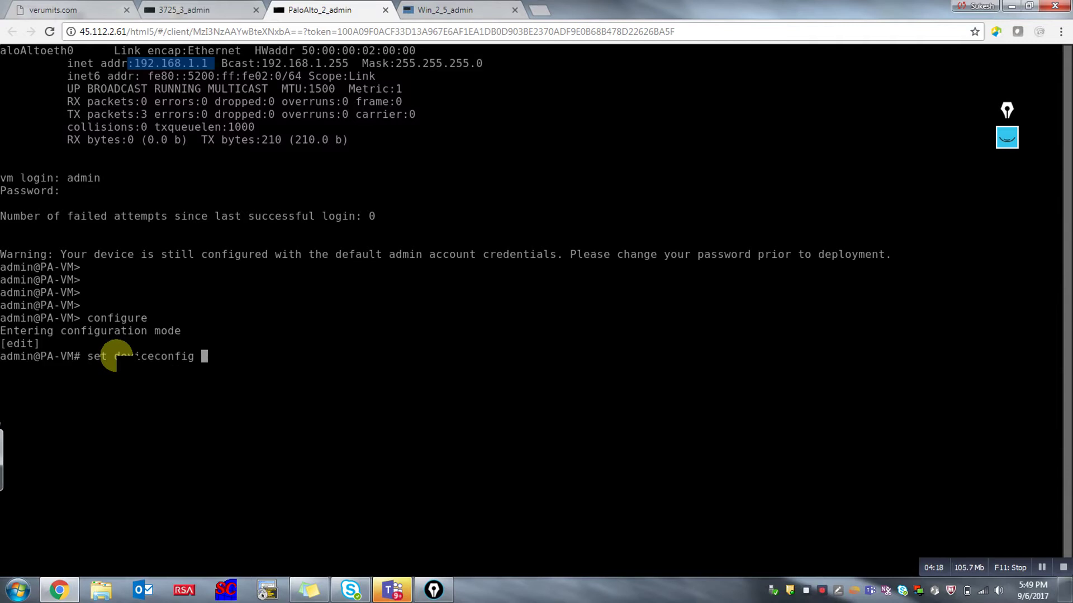
pyautogui.write('system ip')
pyautogui.press('Tab')
pyautogui.write('-')
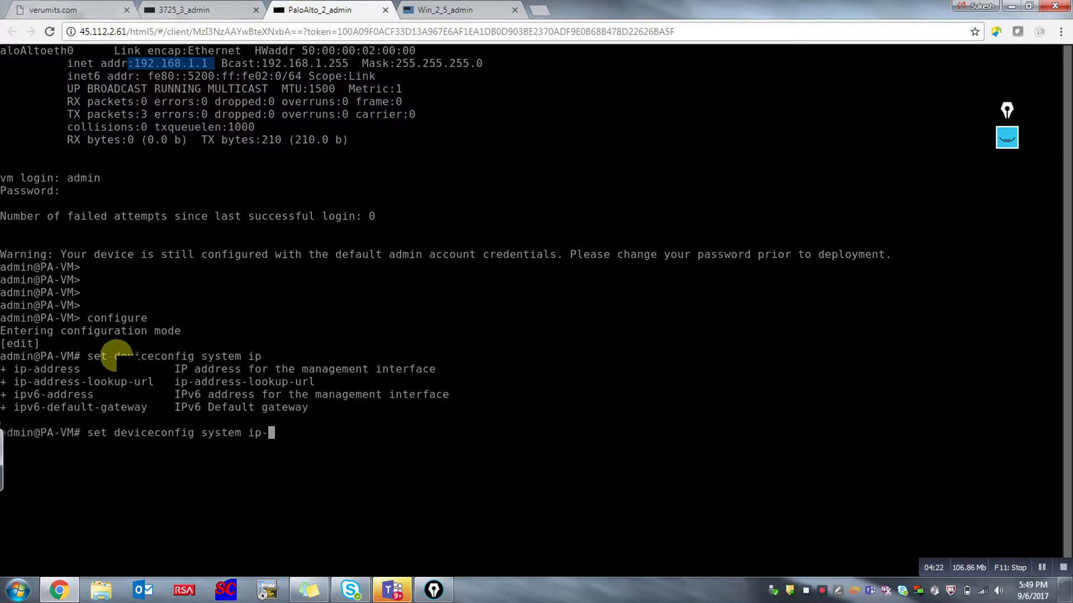
pyautogui.write('address 10.0.0.1')
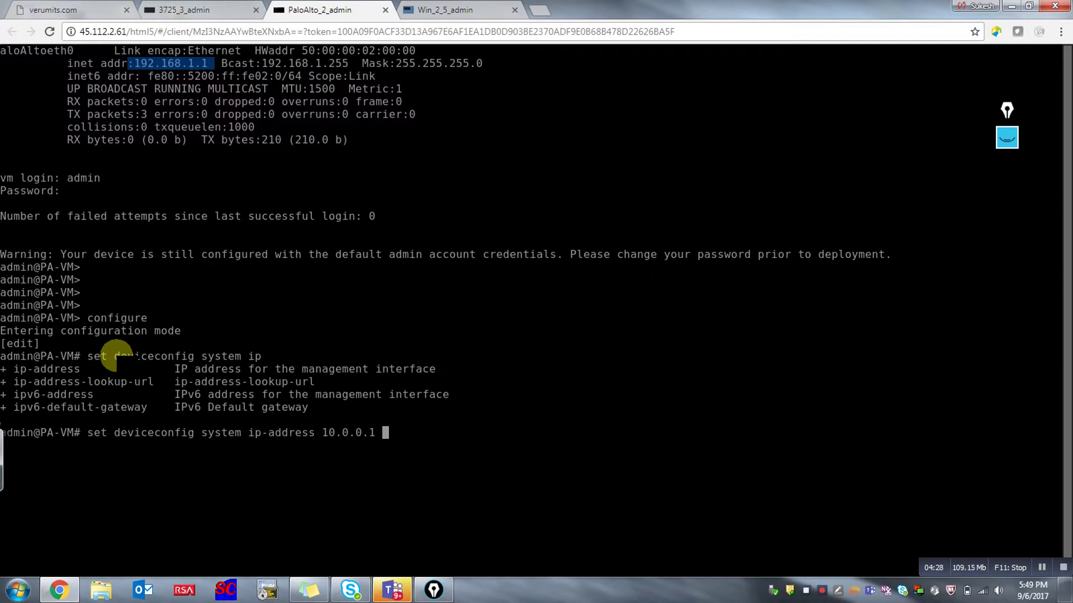
pyautogui.press('?')
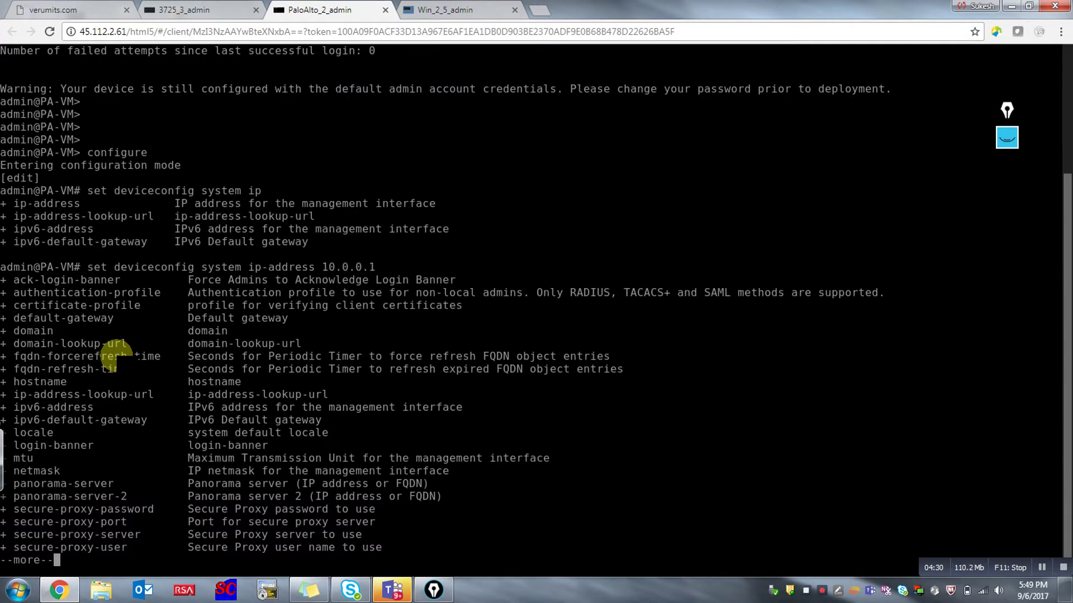
pyautogui.press('space')
pyautogui.write('ne')
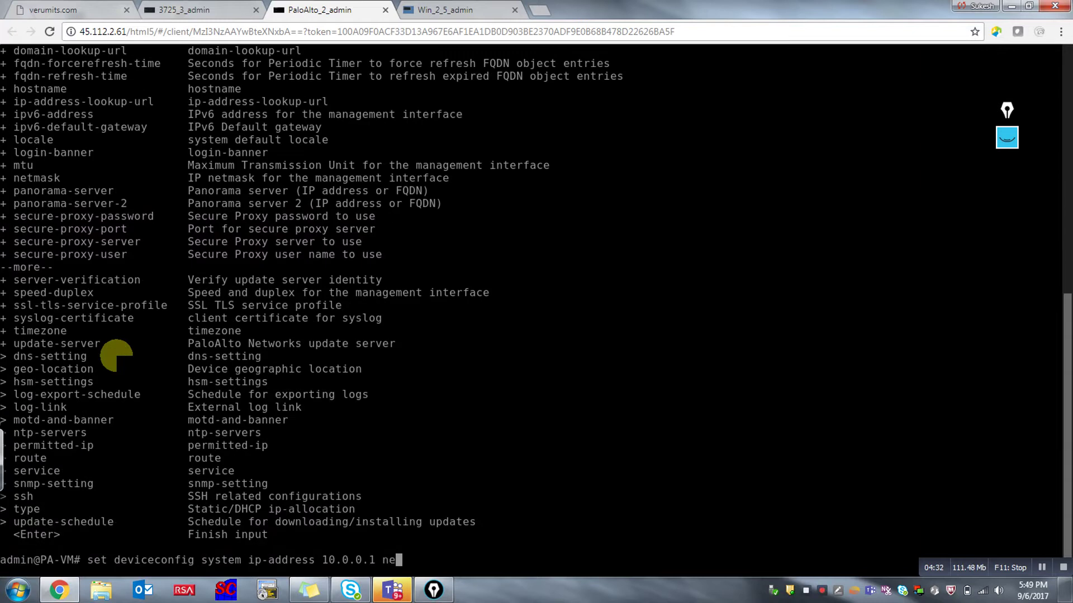
pyautogui.write('tmask 255.255.255.0')
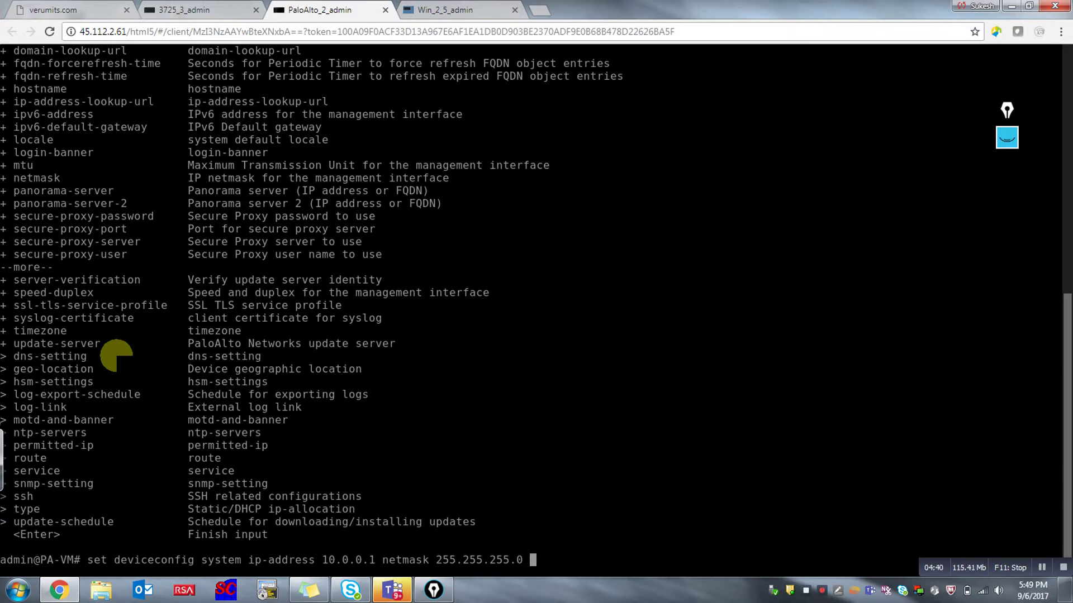
pyautogui.press('Return')
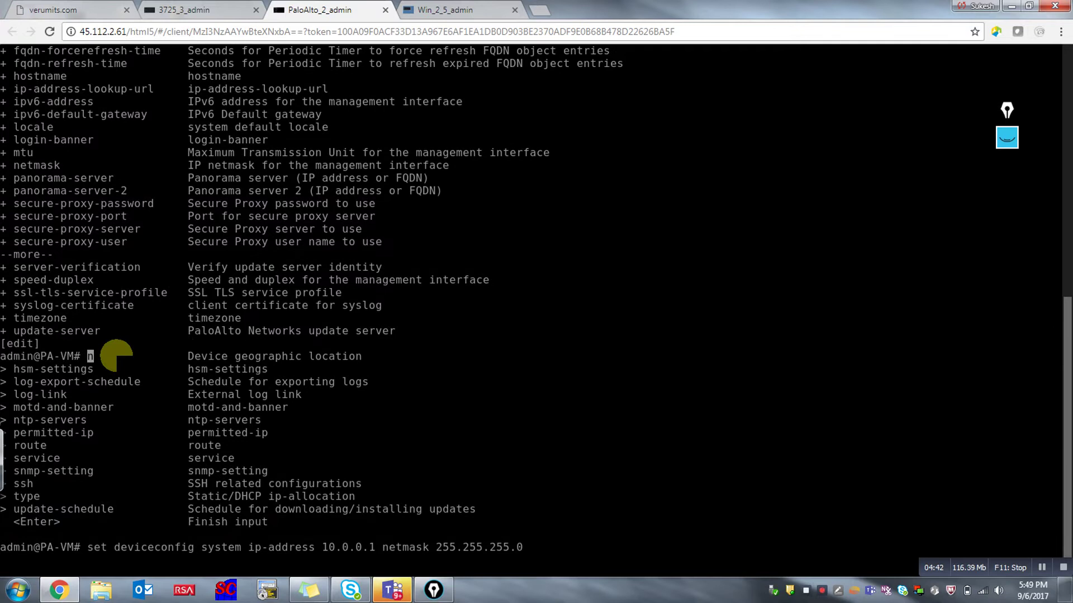
pyautogui.press('Return')
pyautogui.press('Return')
pyautogui.press('Return')
pyautogui.press('Return')
pyautogui.press('Return')
pyautogui.press('Return')
pyautogui.press('Return')
pyautogui.press('Return')
pyautogui.press('Return')
pyautogui.press('Return')
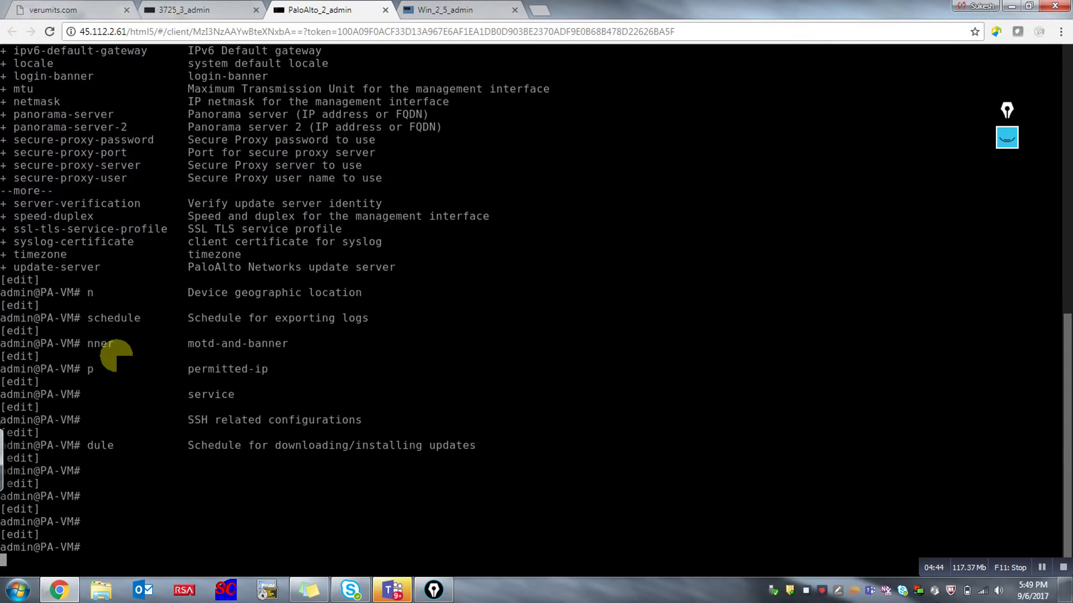
pyautogui.press('Return')
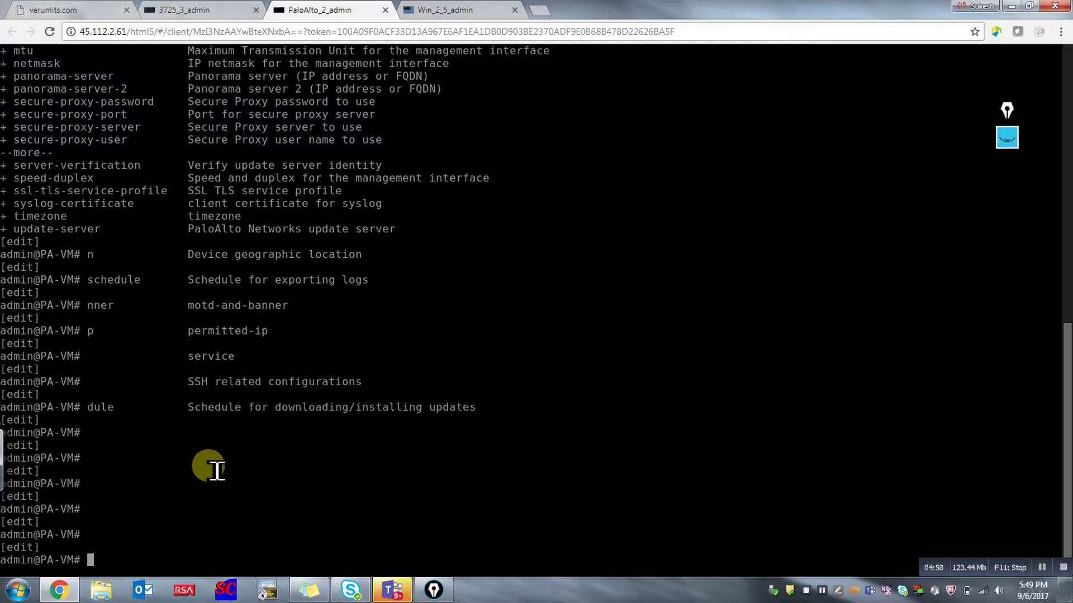
# Set management addressing type to static, re-run the 10.0.0.1/255.255.255.0 command, and commit.
pyautogui.write('set deviceconfig system ')
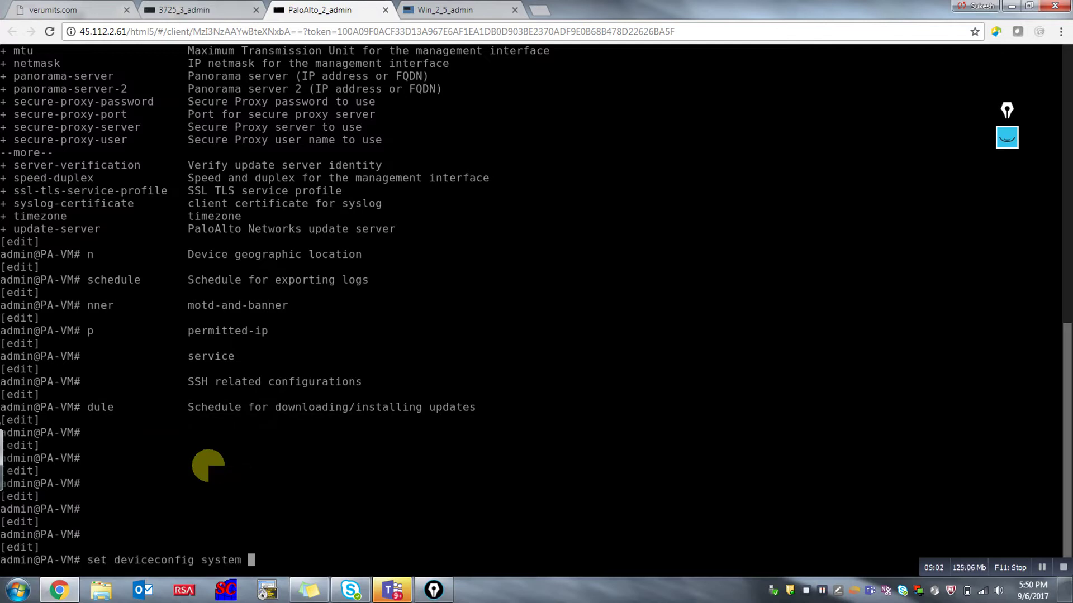
pyautogui.write('type static')
pyautogui.press('Return')
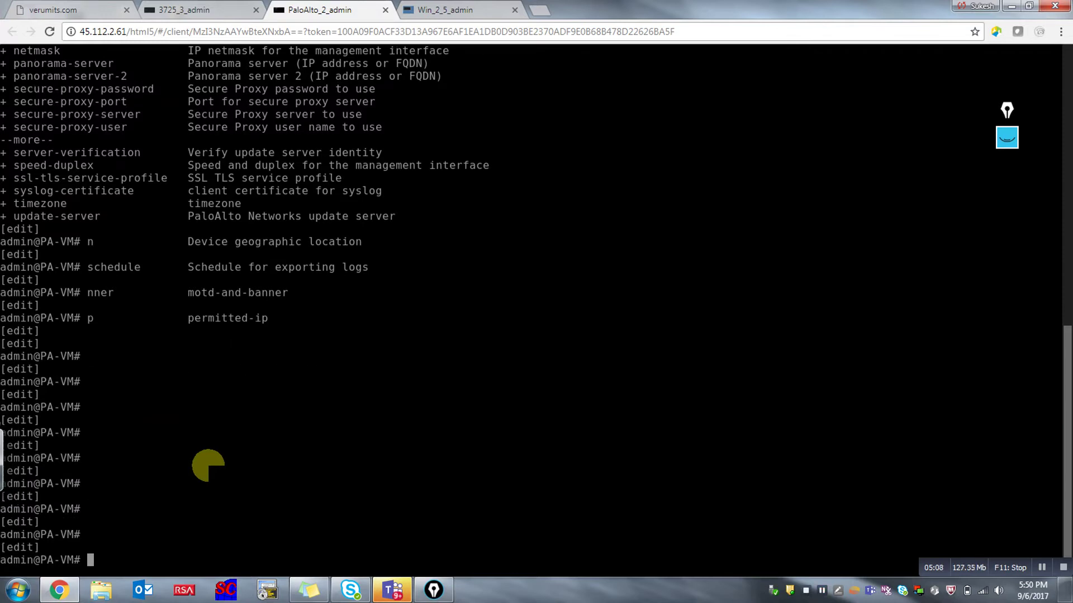
pyautogui.press('Up')
pyautogui.press('Up')
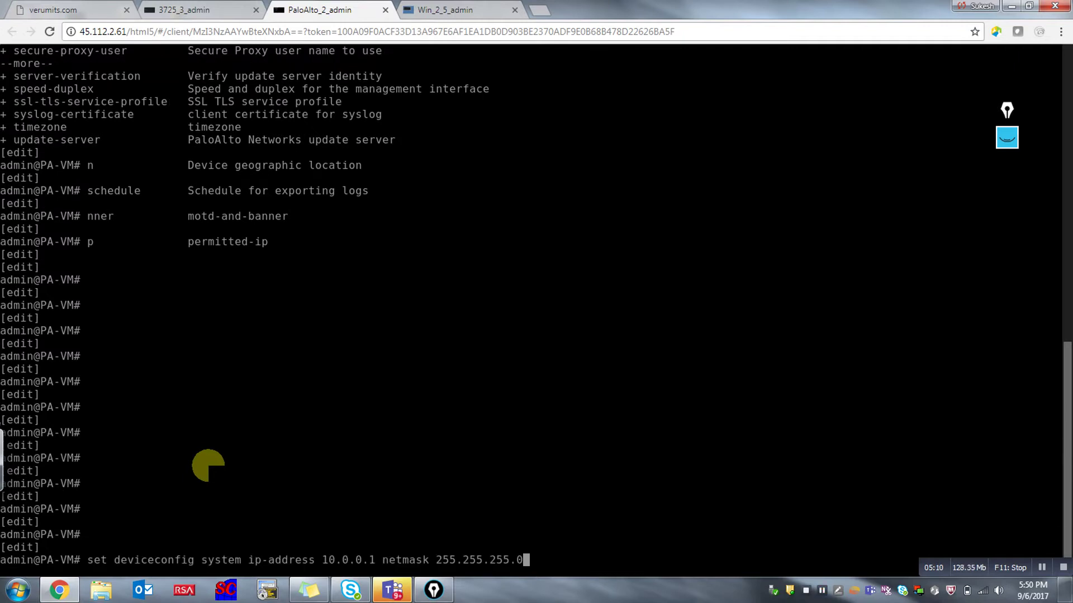
pyautogui.press('Return')
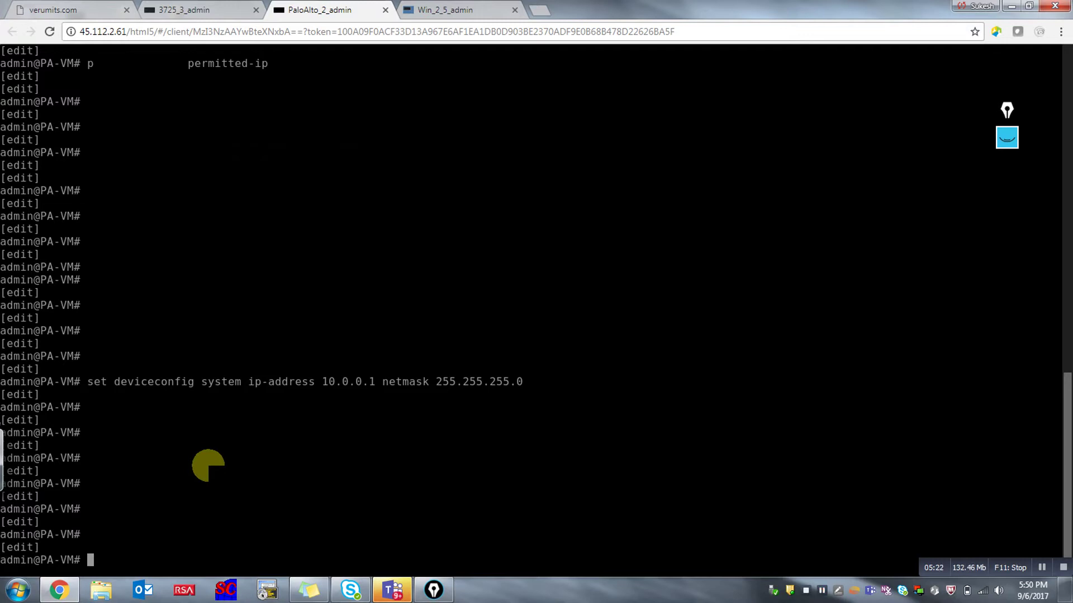
pyautogui.write('commit')
pyautogui.press('Return')
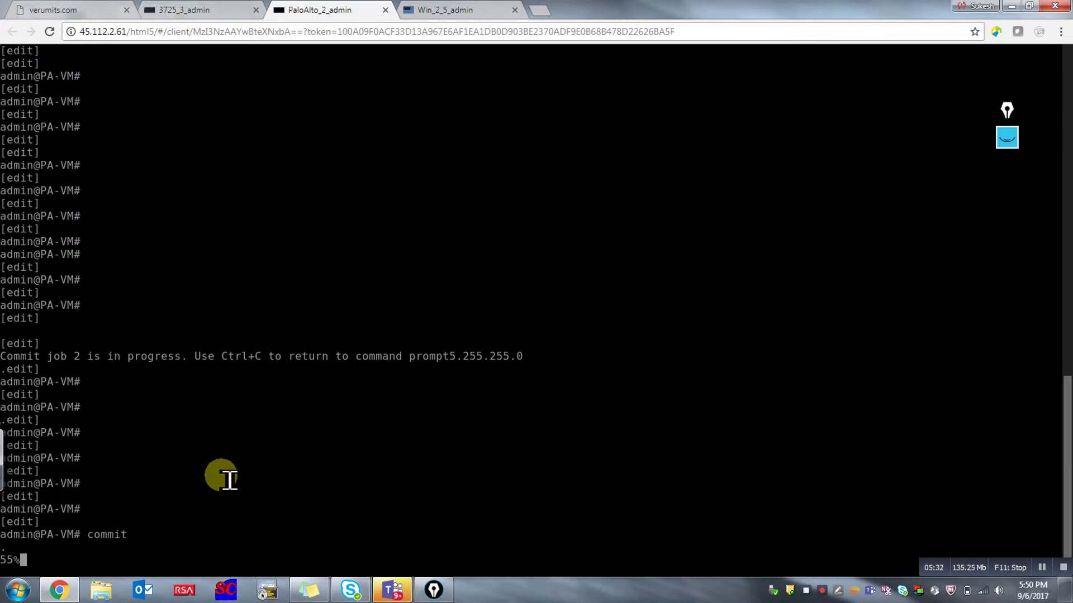
pyautogui.click(450, 10)
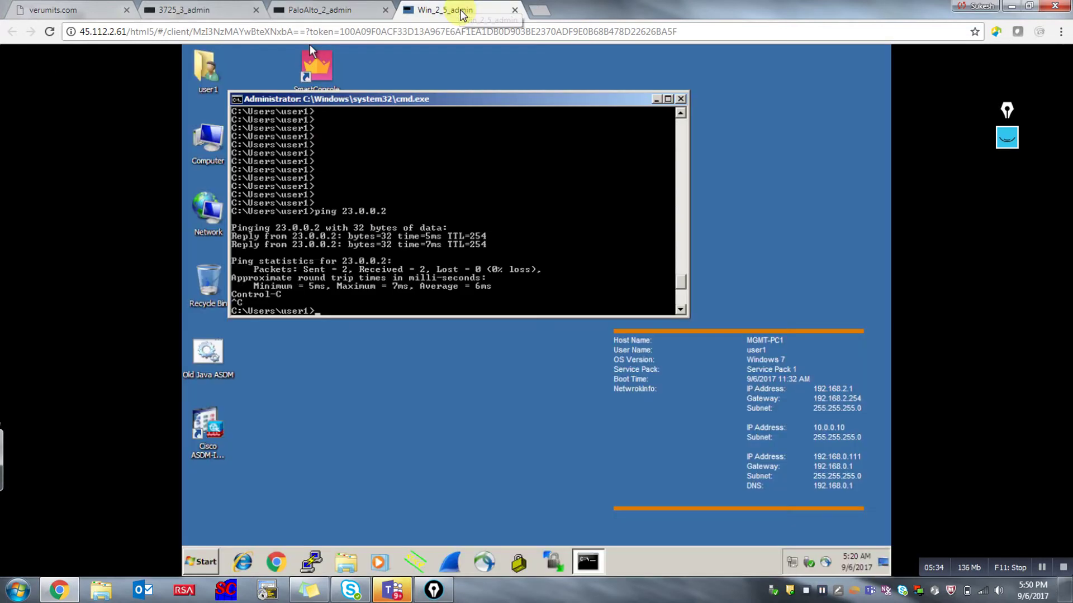
pyautogui.click(681, 99)
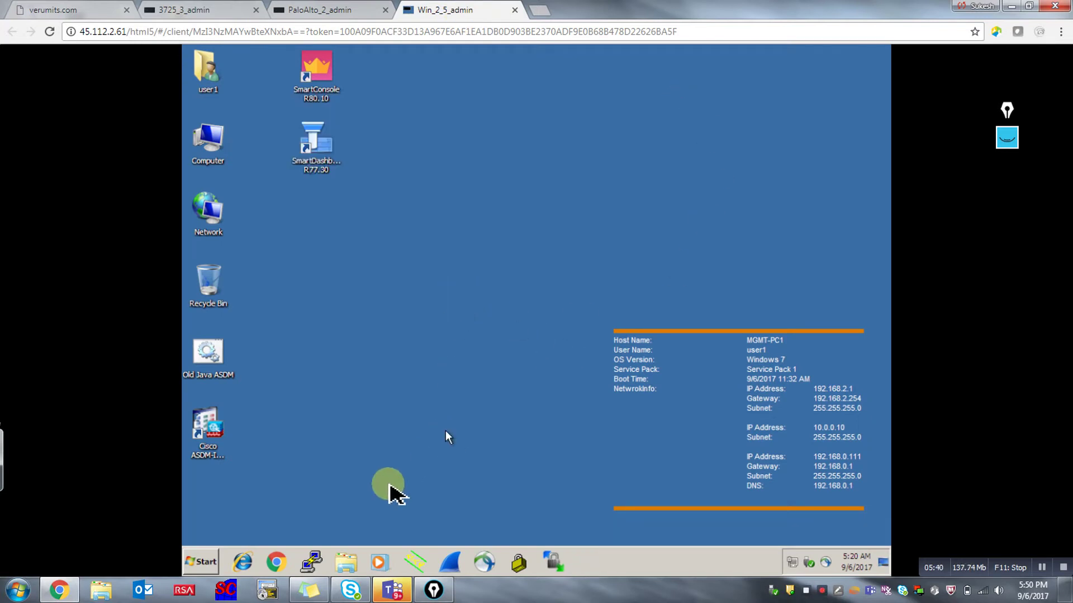
pyautogui.click(277, 563)
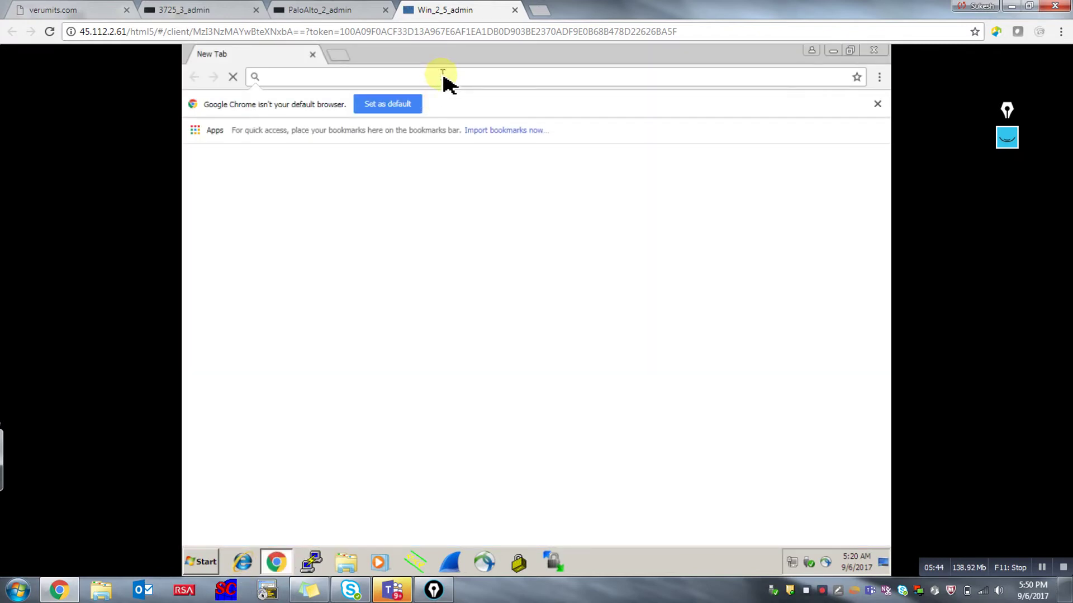
pyautogui.write('https:/')
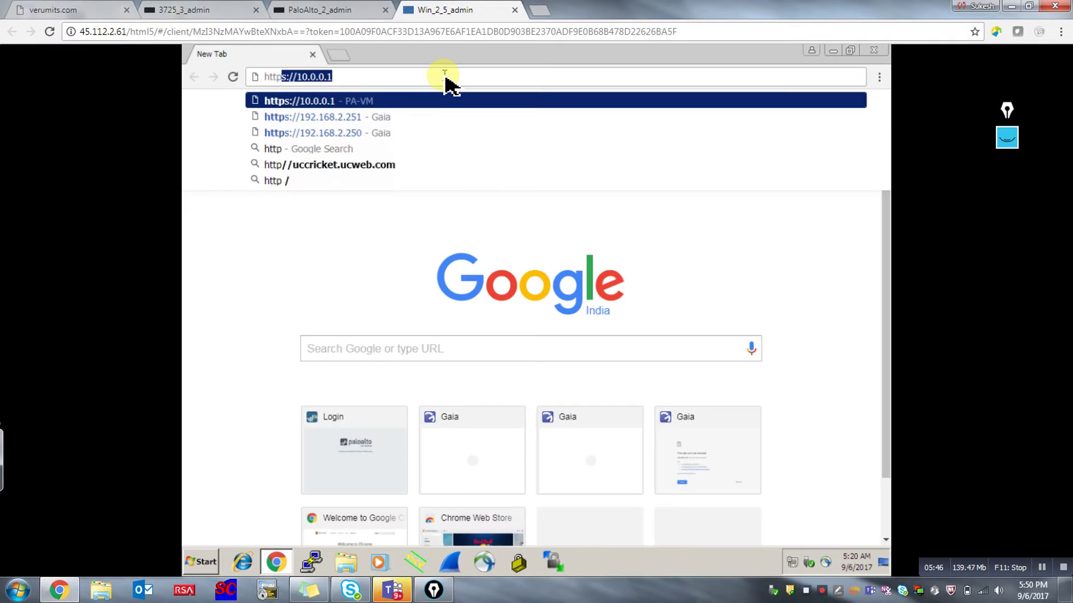
pyautogui.write('/')
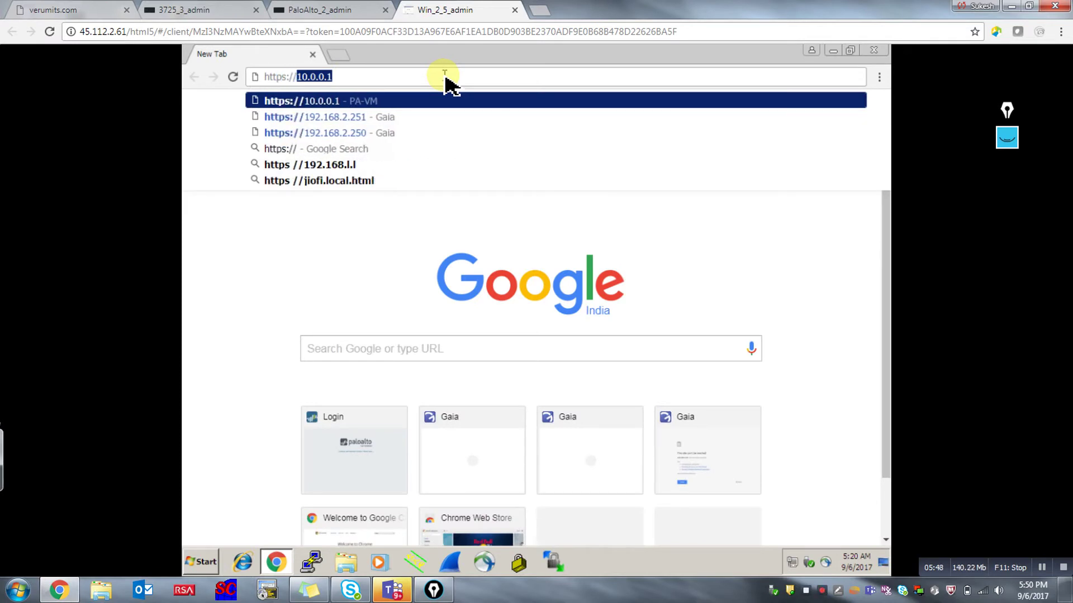
pyautogui.press('Return')
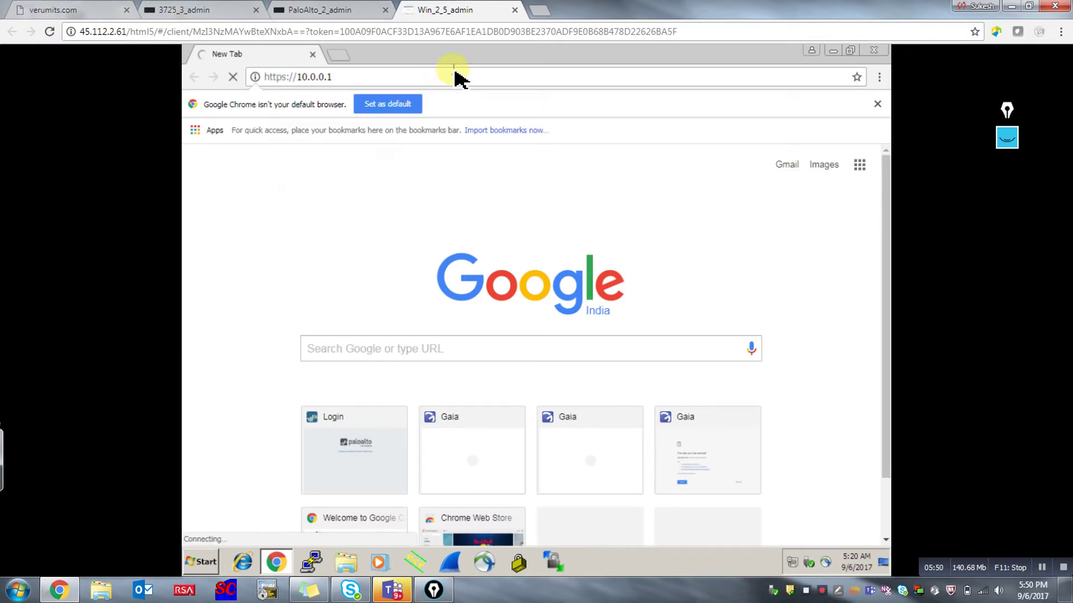
pyautogui.click(76, 9)
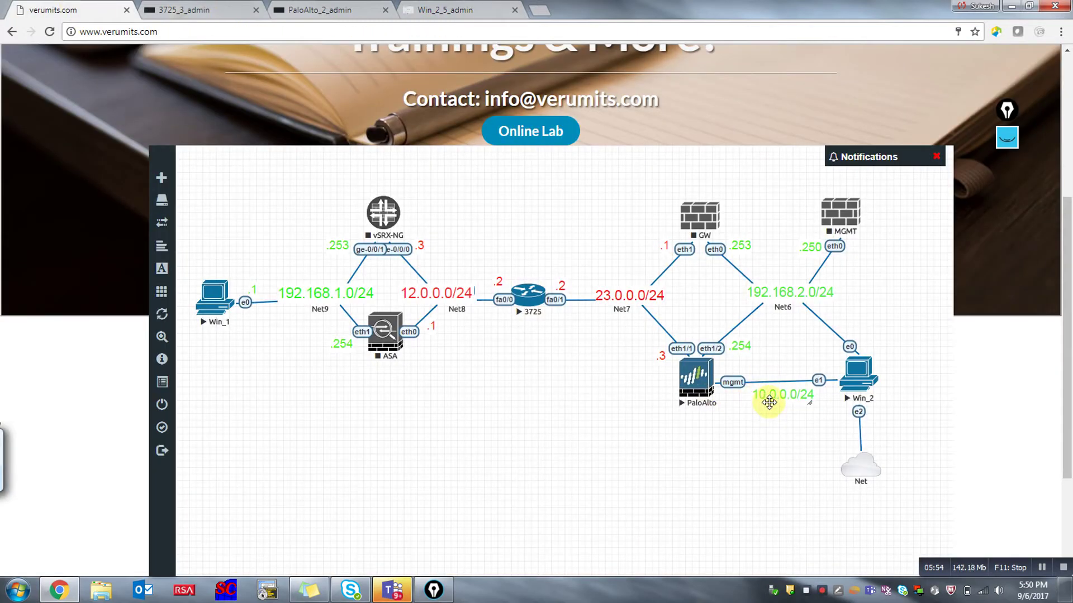
pyautogui.click(445, 14)
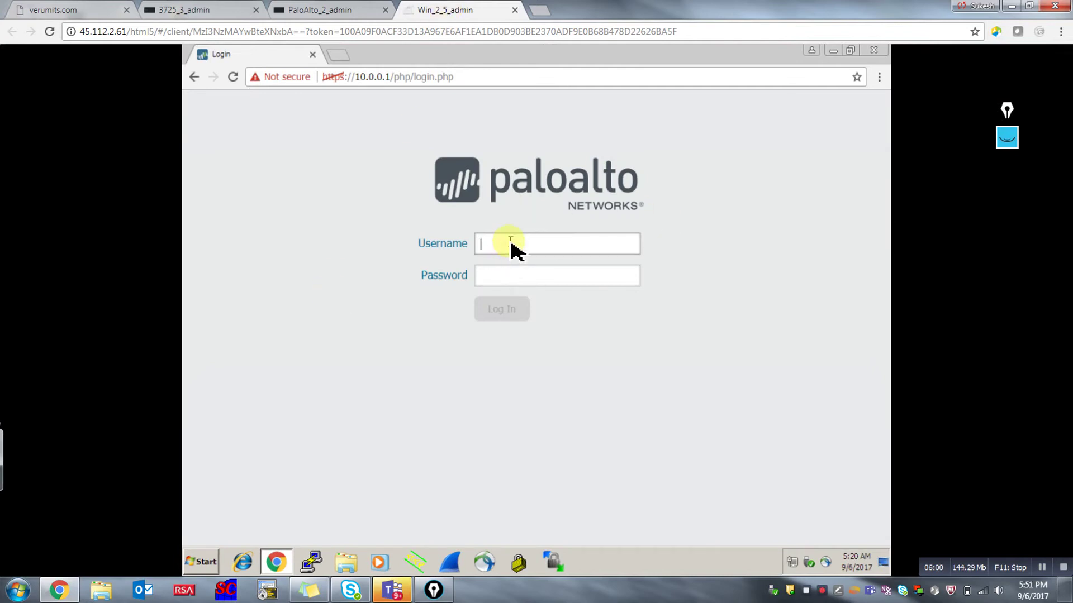
# Sign in as admin with the account password and acknowledge the default-credentials warning.
pyautogui.write('admin')
pyautogui.press('Tab')
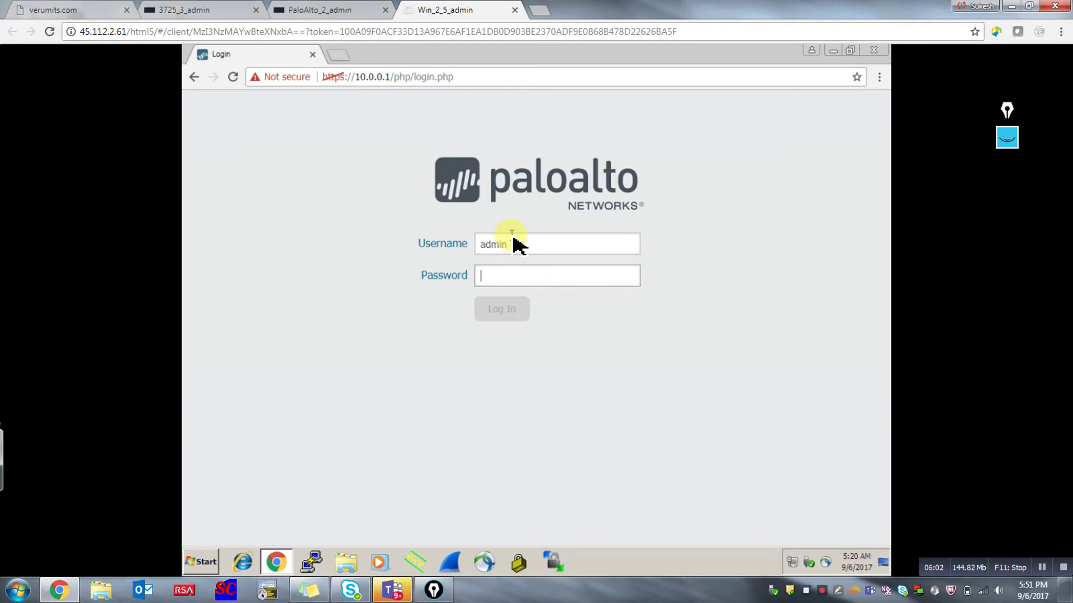
pyautogui.write('admin')
pyautogui.press('Return')
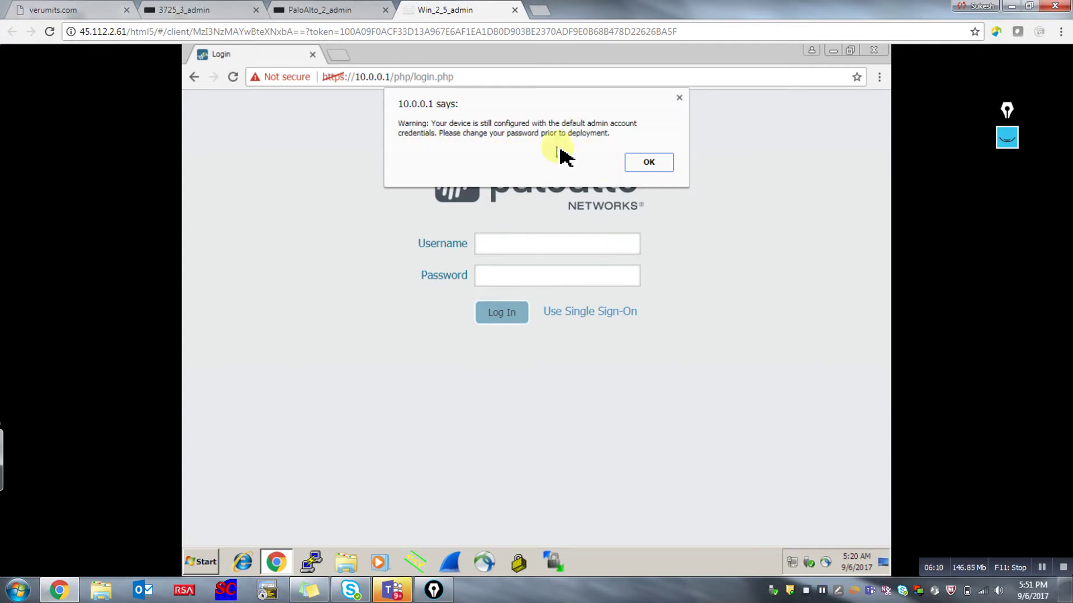
pyautogui.click(650, 162)
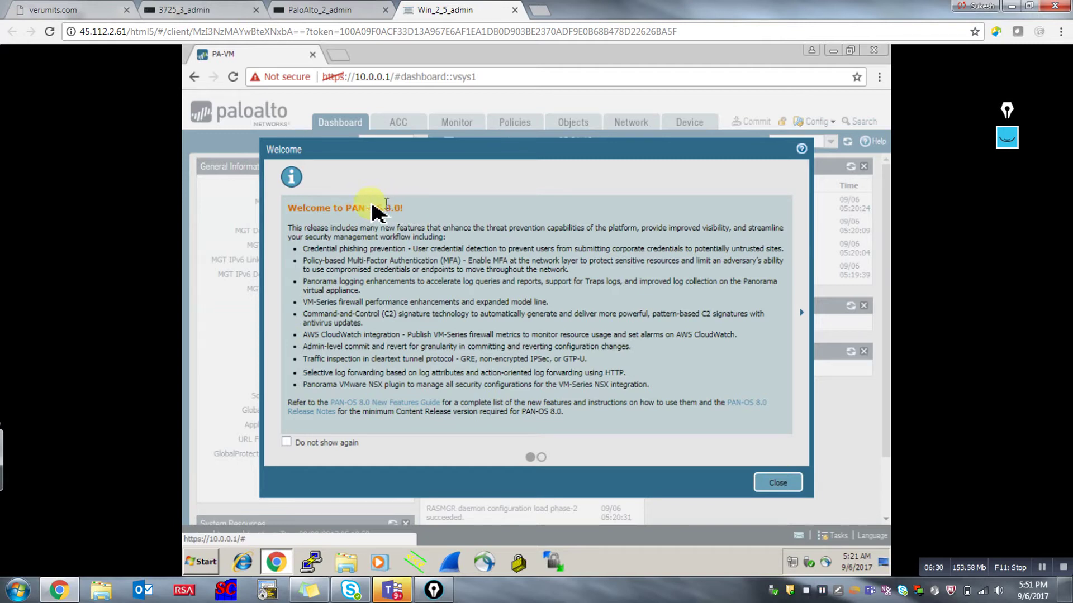
# Close the PAN-OS 8.0 welcome dialog and go to Network › Zones.
pyautogui.click(766, 481)
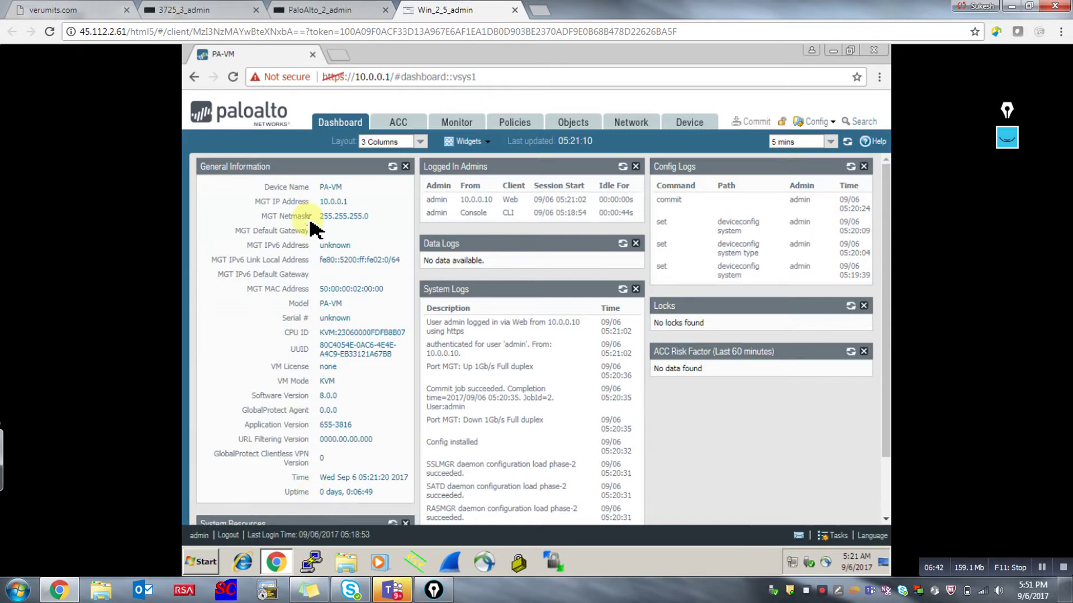
pyautogui.click(627, 125)
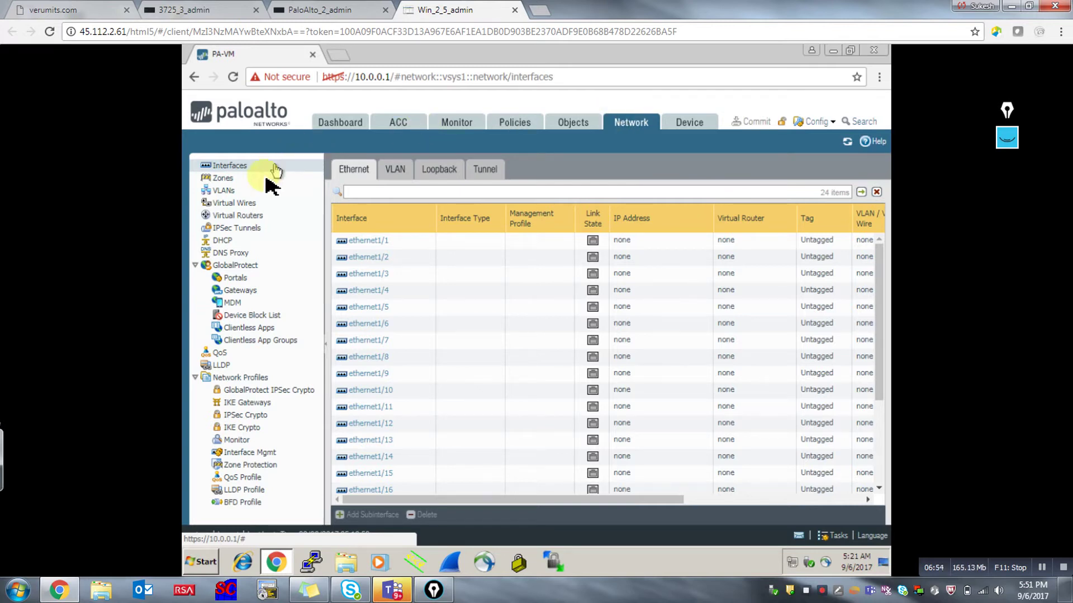
pyautogui.click(229, 166)
pyautogui.click(230, 178)
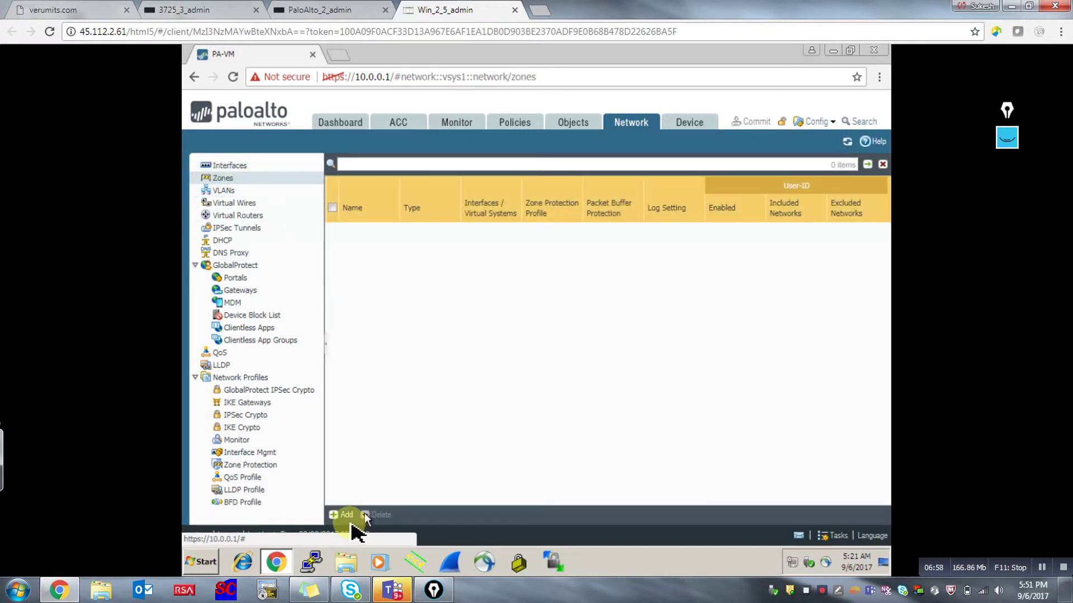
# Start a new Layer3 zone named inside, leaving no interface rows.
pyautogui.click(342, 514)
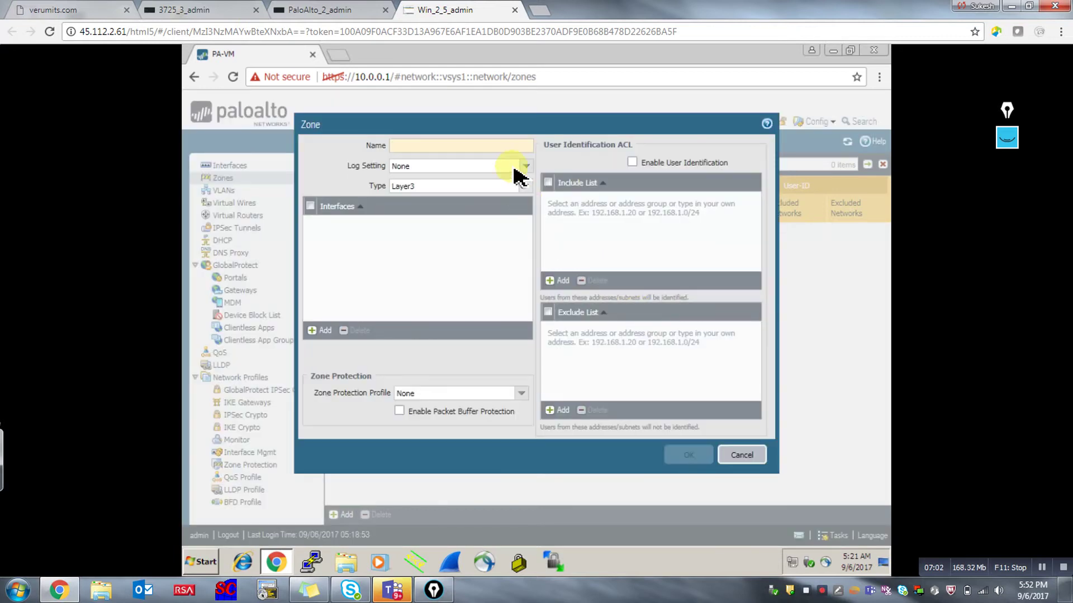
pyautogui.write('inside')
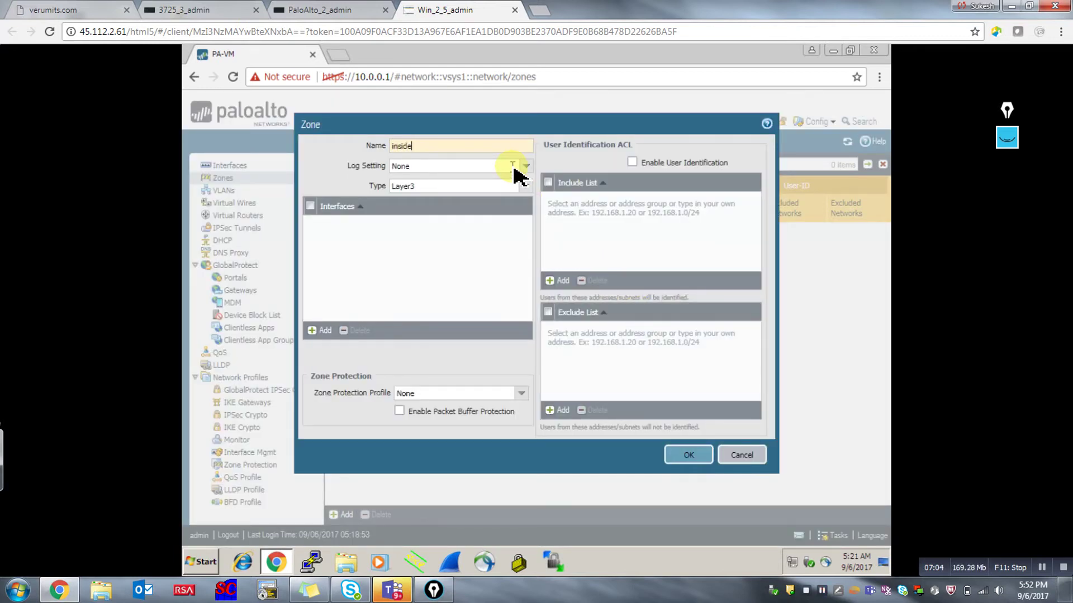
pyautogui.click(515, 168)
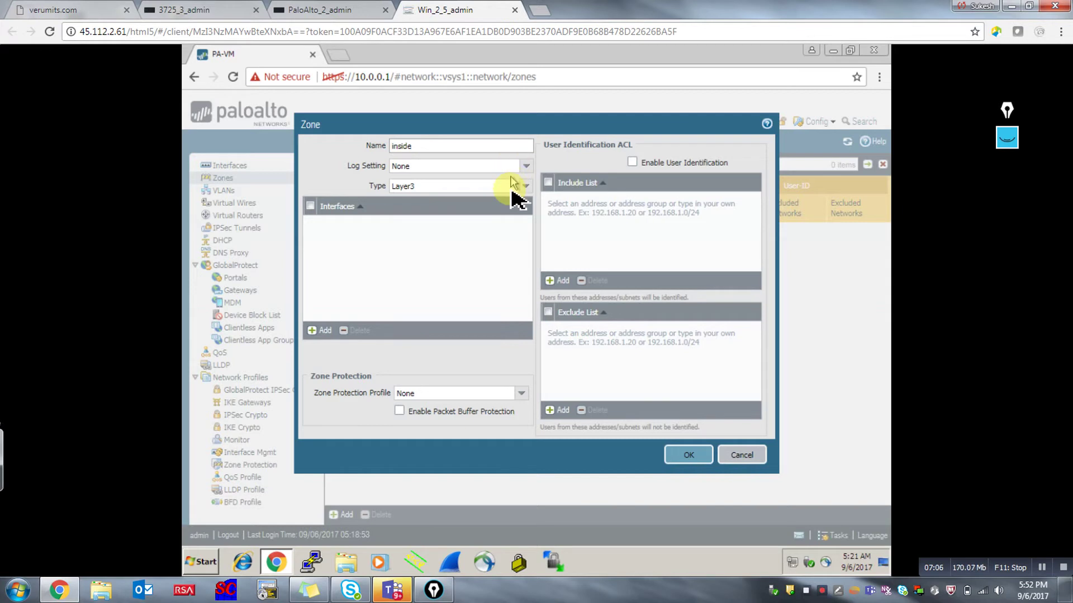
pyautogui.click(316, 332)
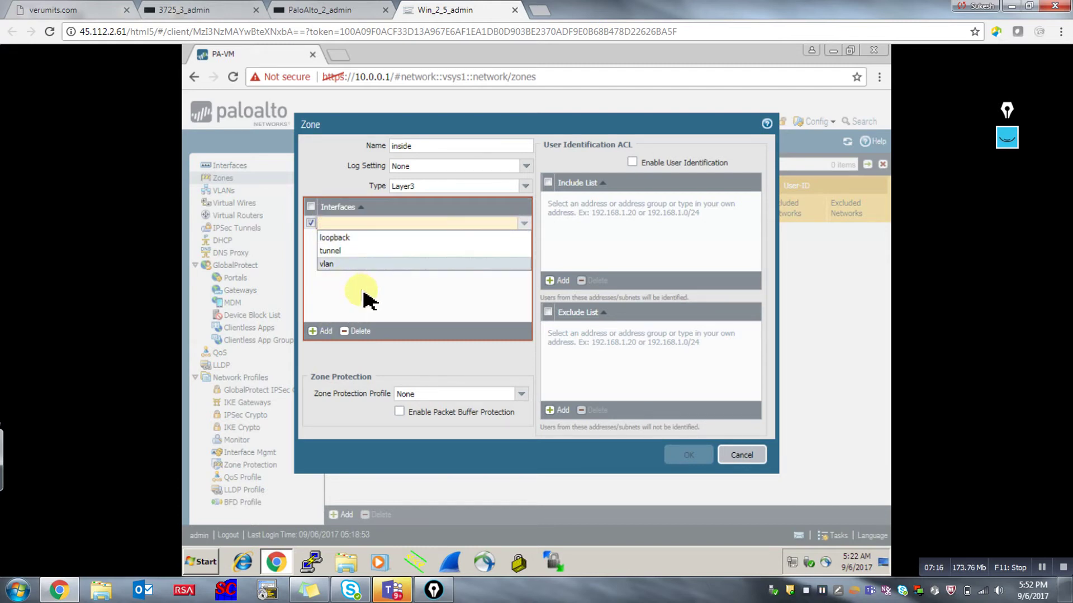
pyautogui.write('l')
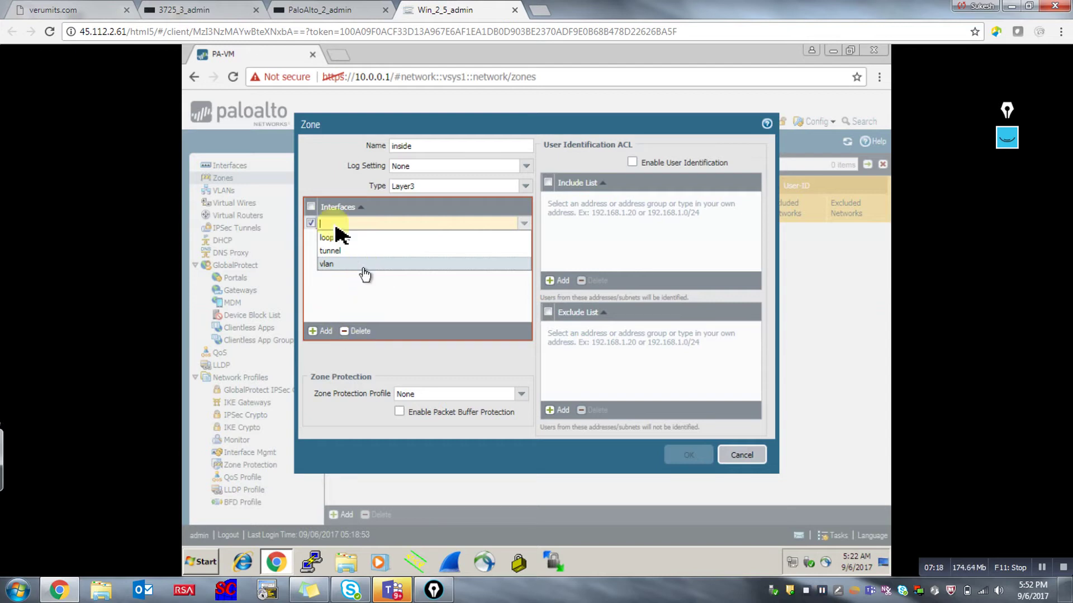
pyautogui.click(342, 299)
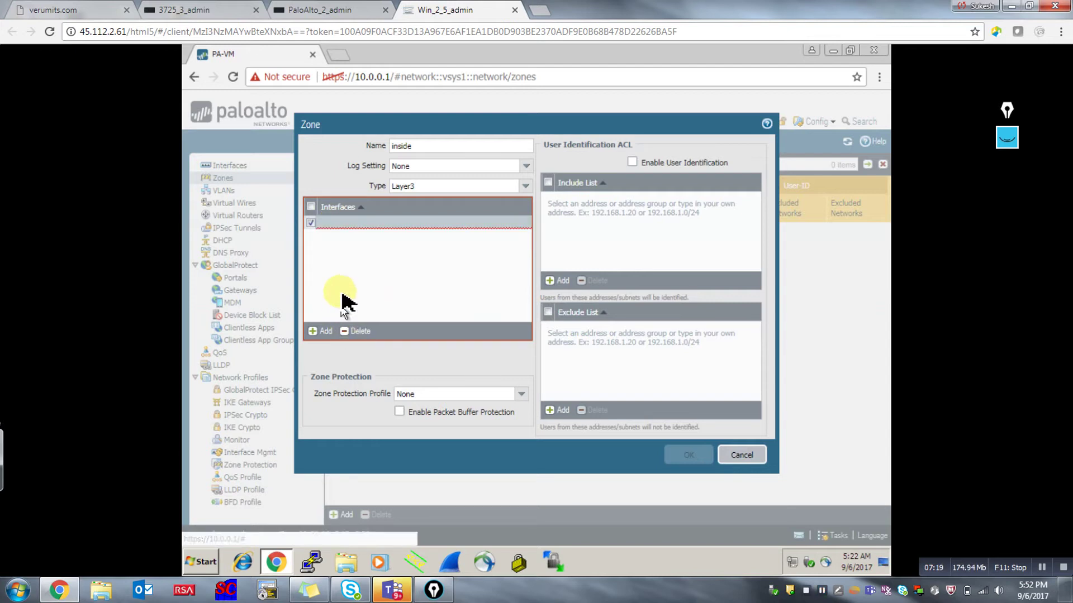
pyautogui.click(357, 331)
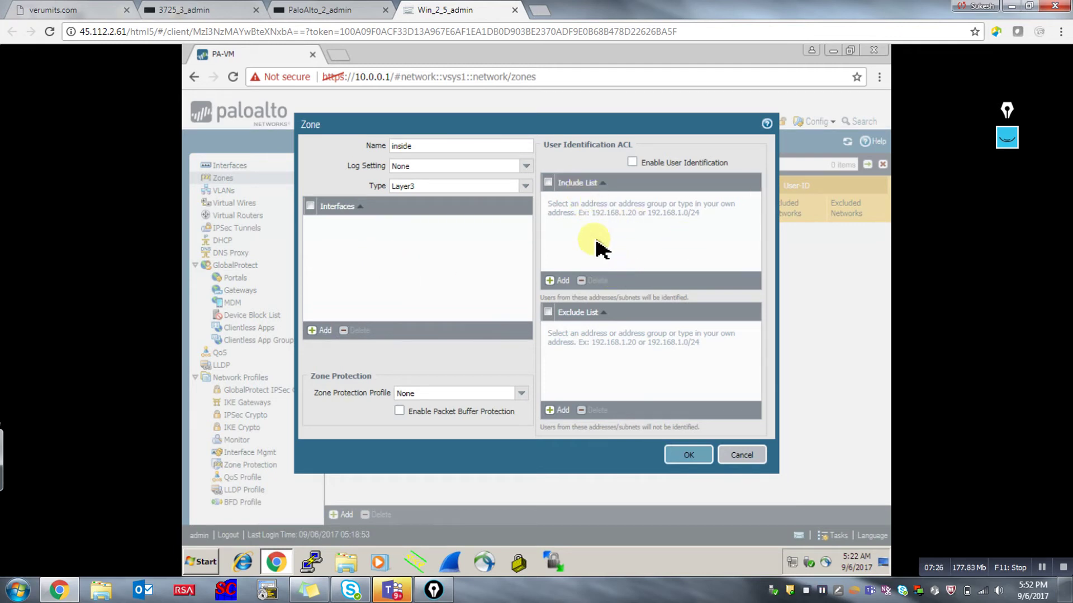
# Add 192.168.2.0/24 to the zone's User-ID include list and save the zone.
pyautogui.click(560, 281)
pyautogui.write('199')
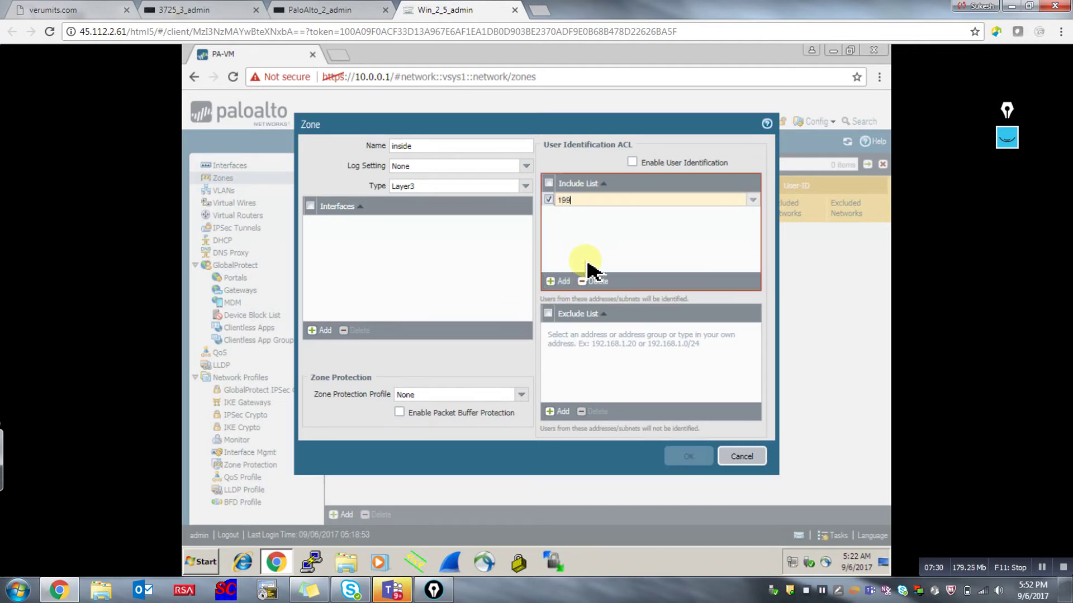
pyautogui.write('2')
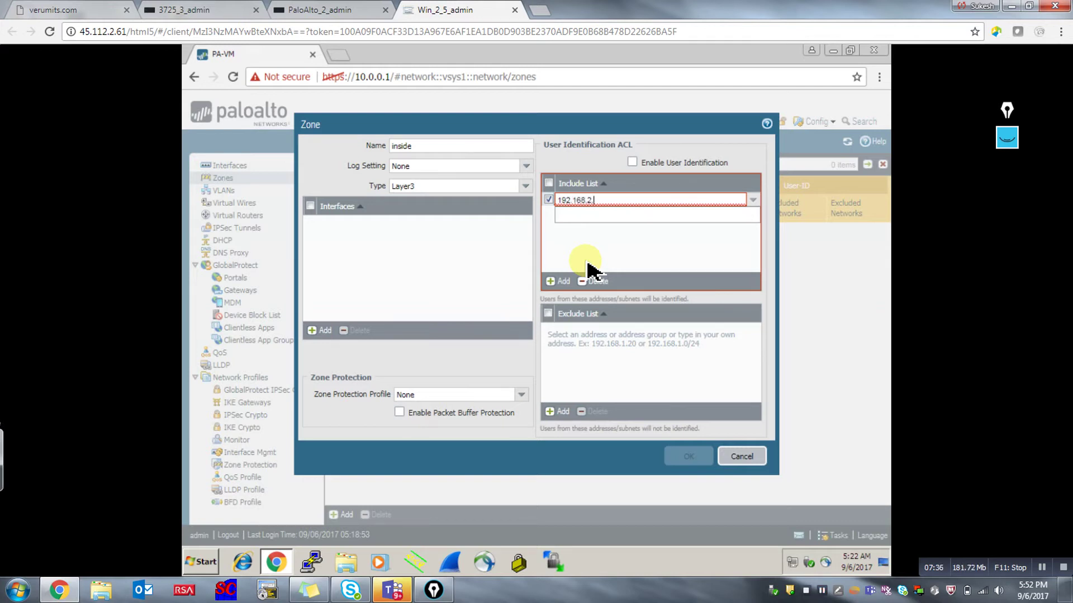
pyautogui.write('/24')
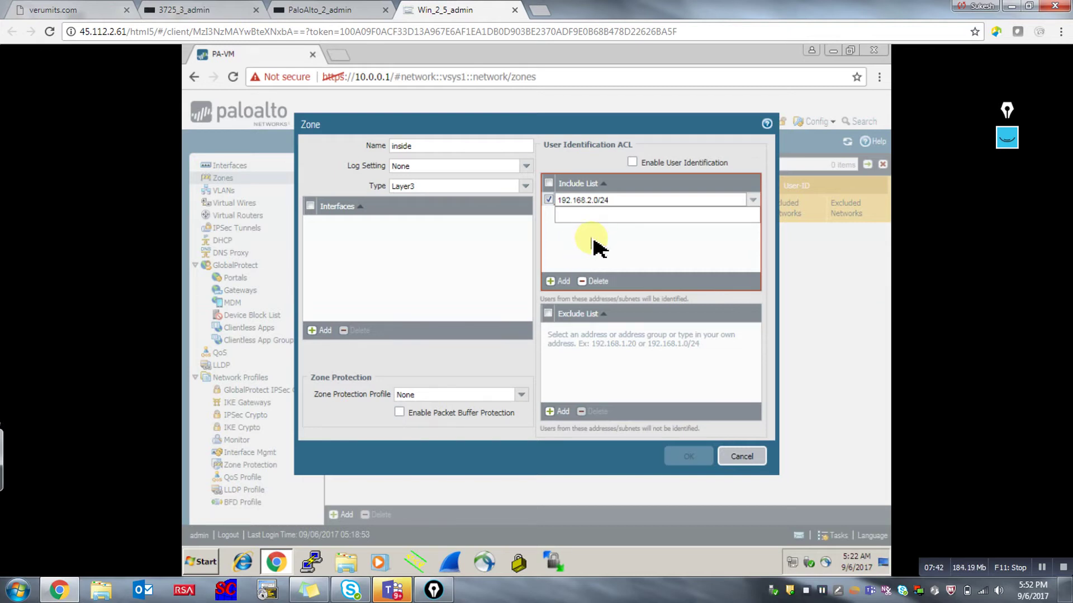
pyautogui.click(593, 241)
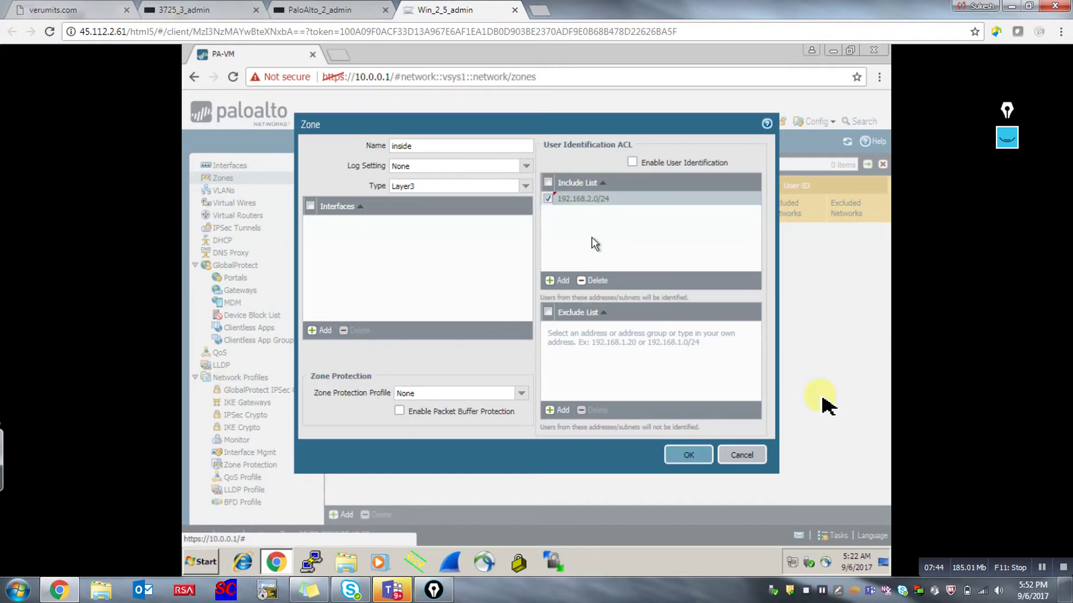
pyautogui.click(691, 455)
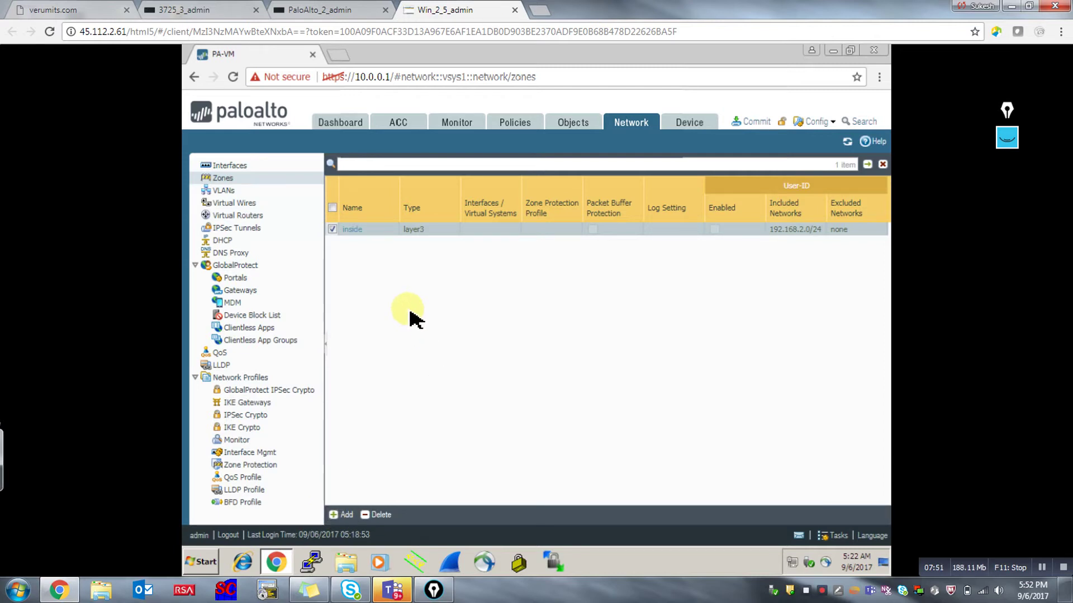
# Open ethernet1/1 from the Network interfaces list, checking the lab topology along the way.
pyautogui.click(240, 166)
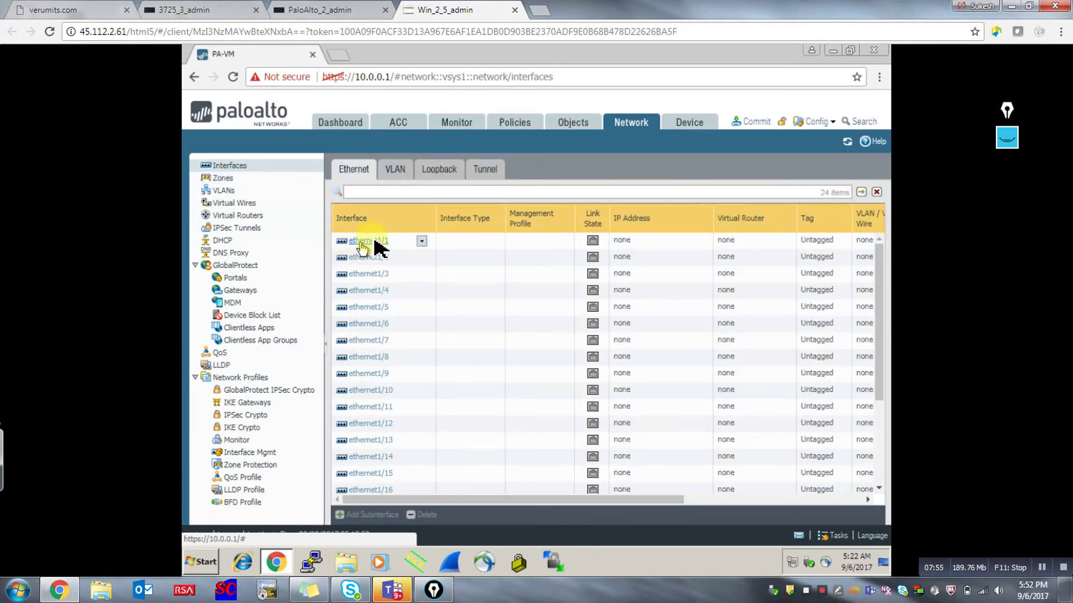
pyautogui.click(385, 244)
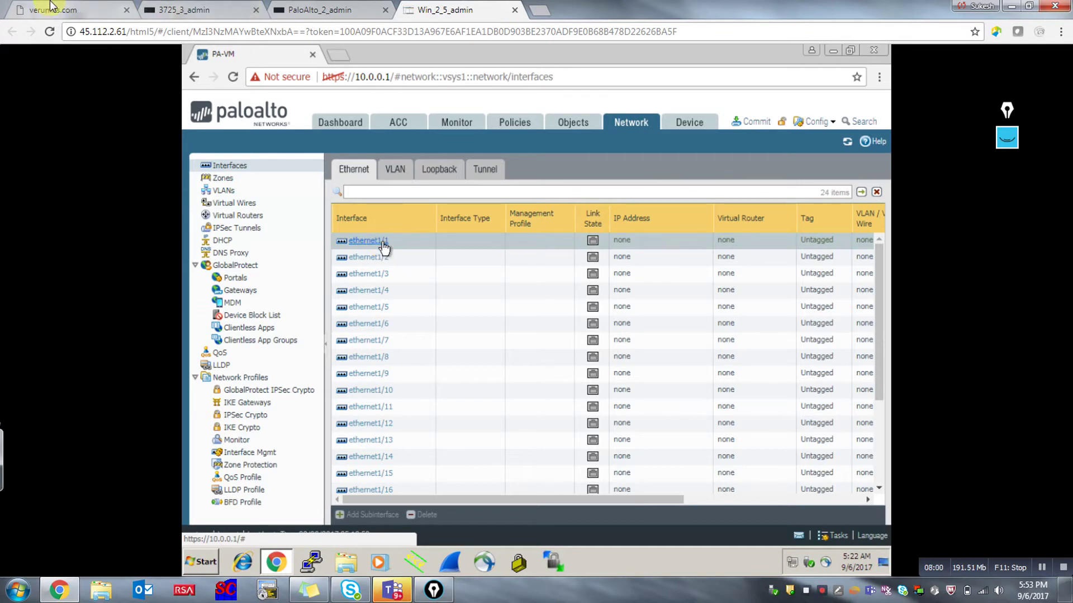
pyautogui.hotkey('ctrl', '1')
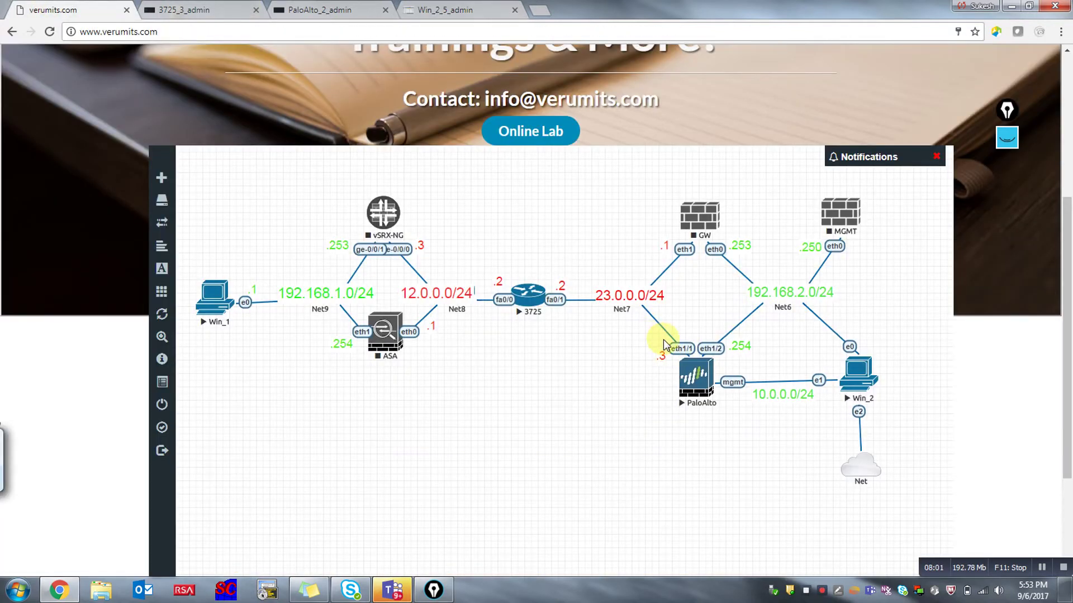
pyautogui.click(449, 7)
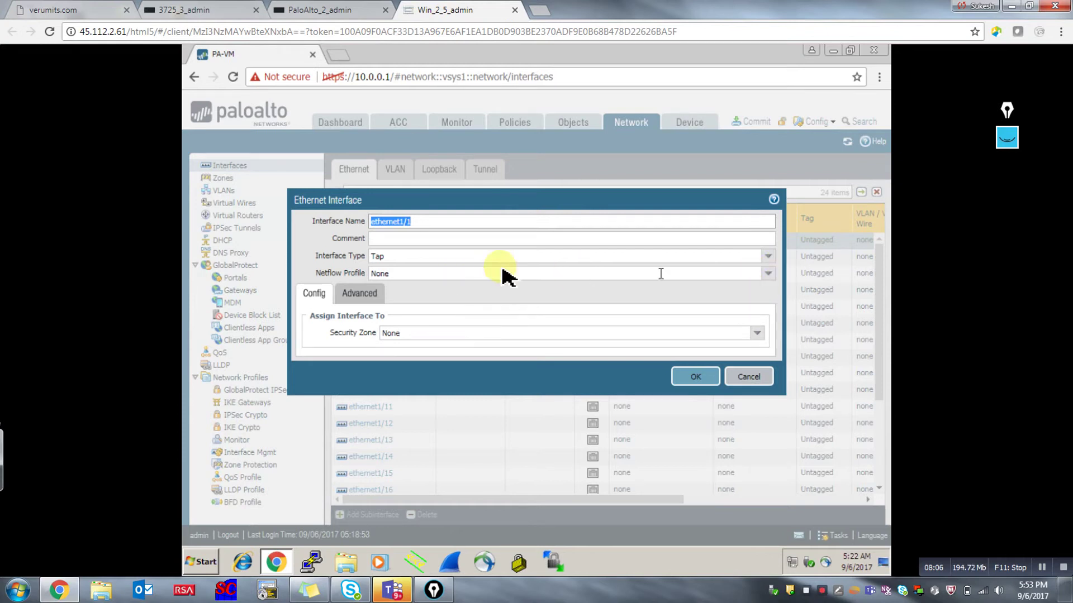
# Set ethernet1/1's interface type to Layer3 on the default virtual router.
pyautogui.click(771, 257)
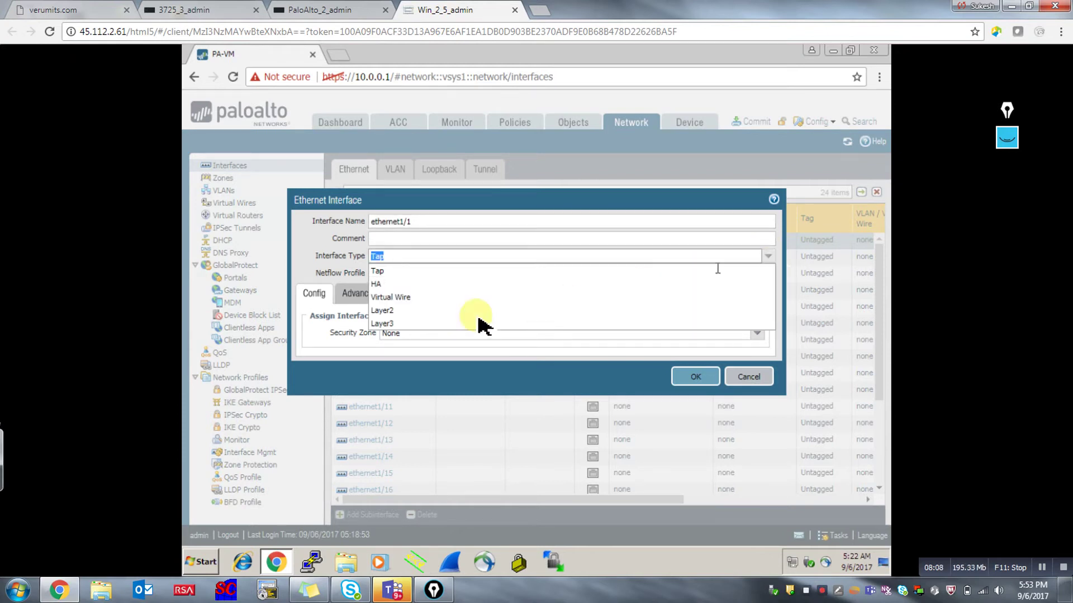
pyautogui.click(395, 324)
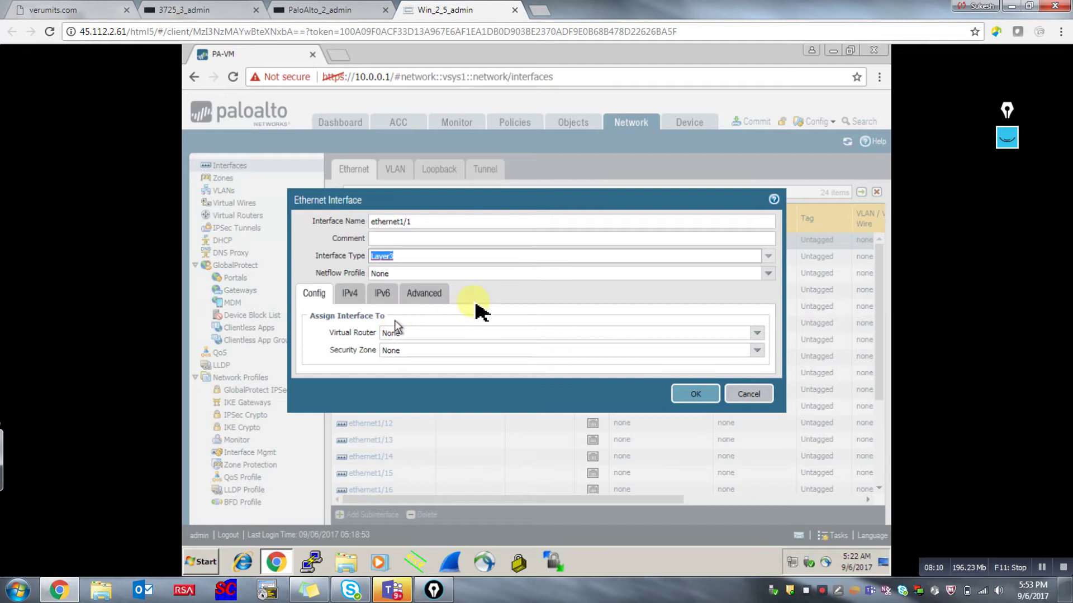
pyautogui.click(757, 334)
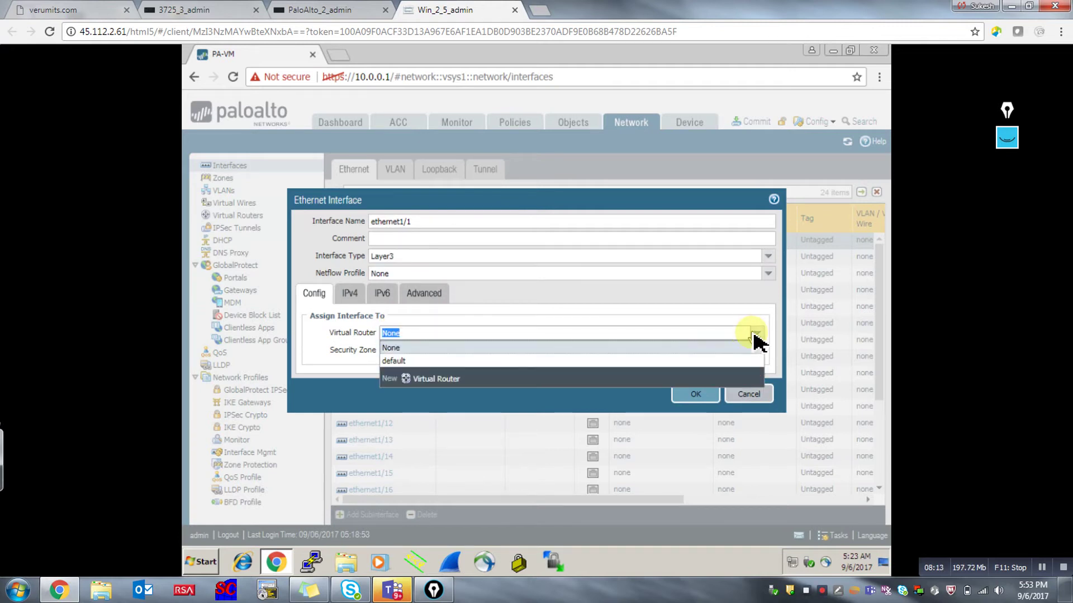
pyautogui.click(401, 362)
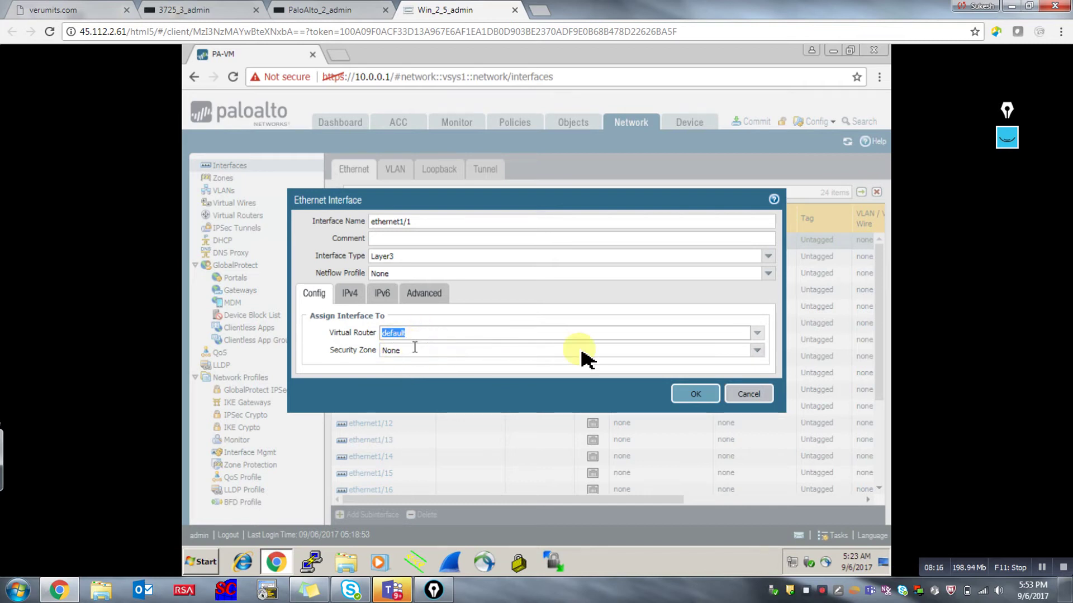
pyautogui.click(757, 352)
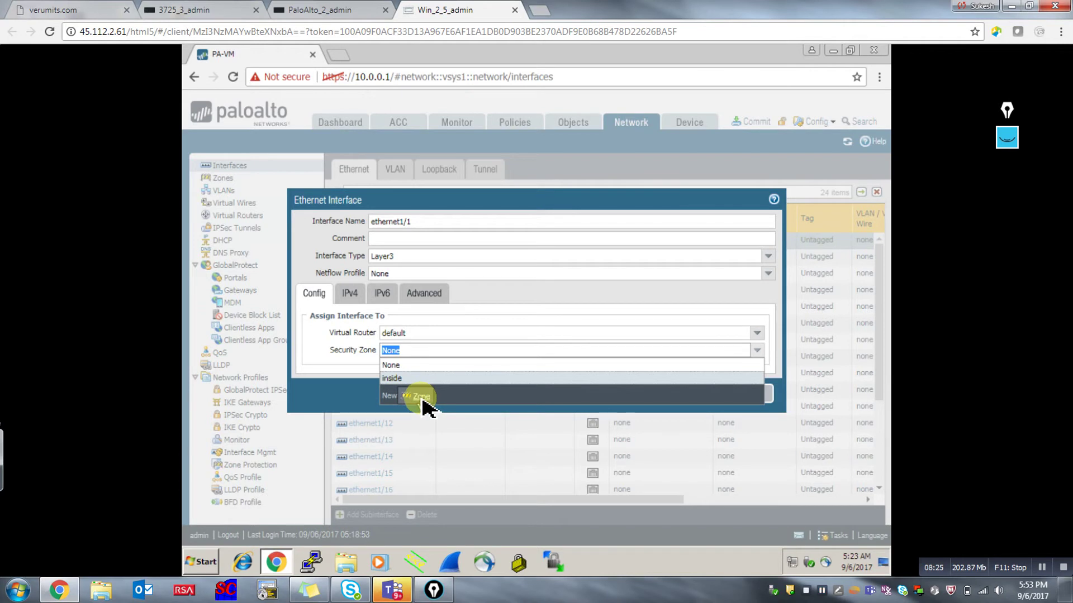
# Create an 'outside' zone including 23.0.0.0/24 and assign it to ethernet1/1.
pyautogui.click(420, 396)
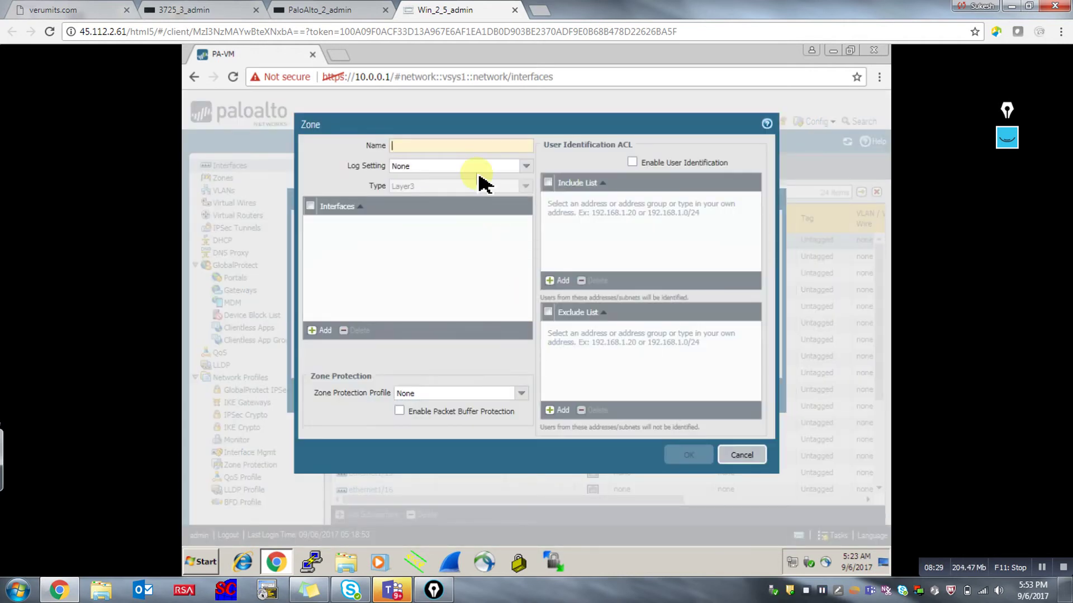
pyautogui.write('outside')
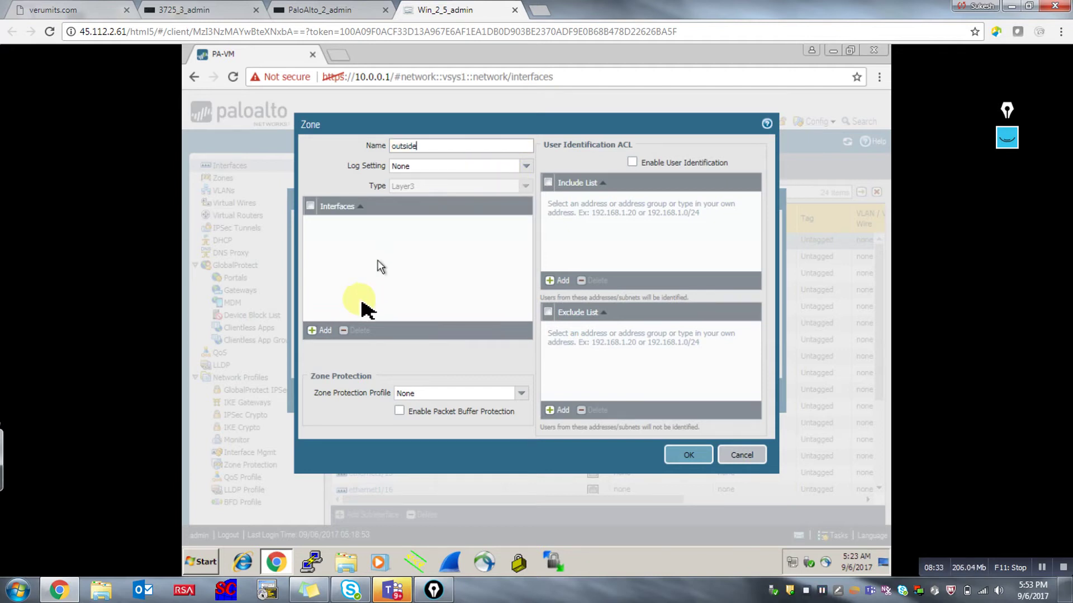
pyautogui.click(557, 281)
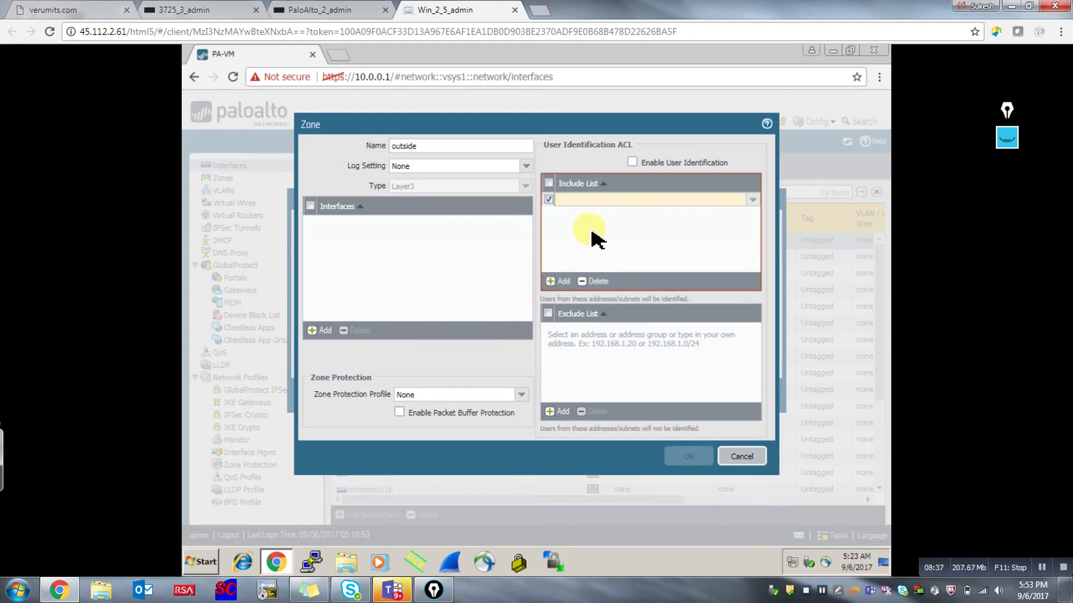
pyautogui.write('23.0.0')
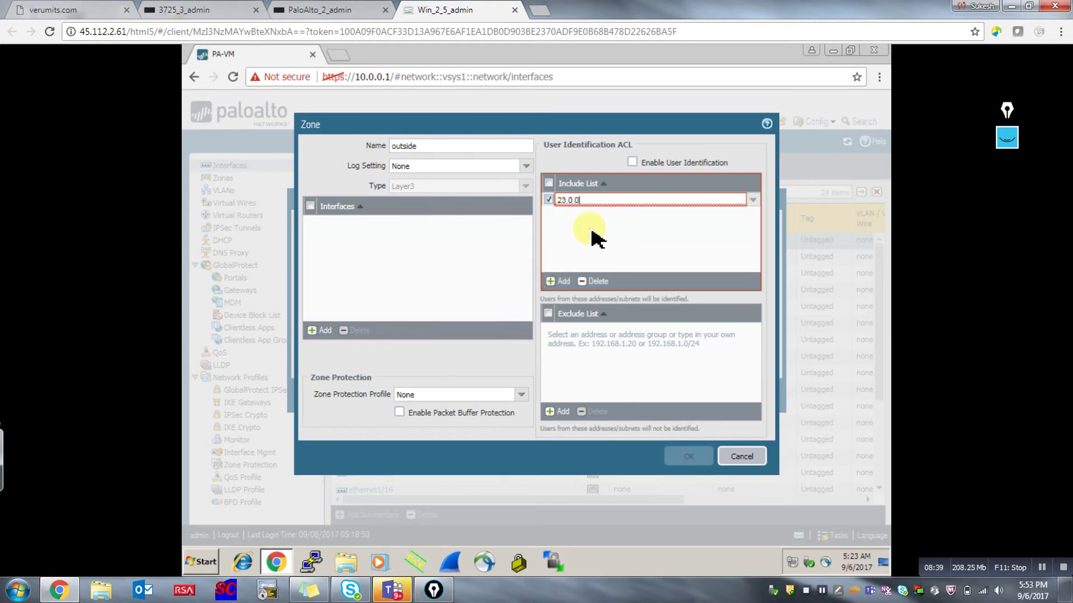
pyautogui.write('.0/24')
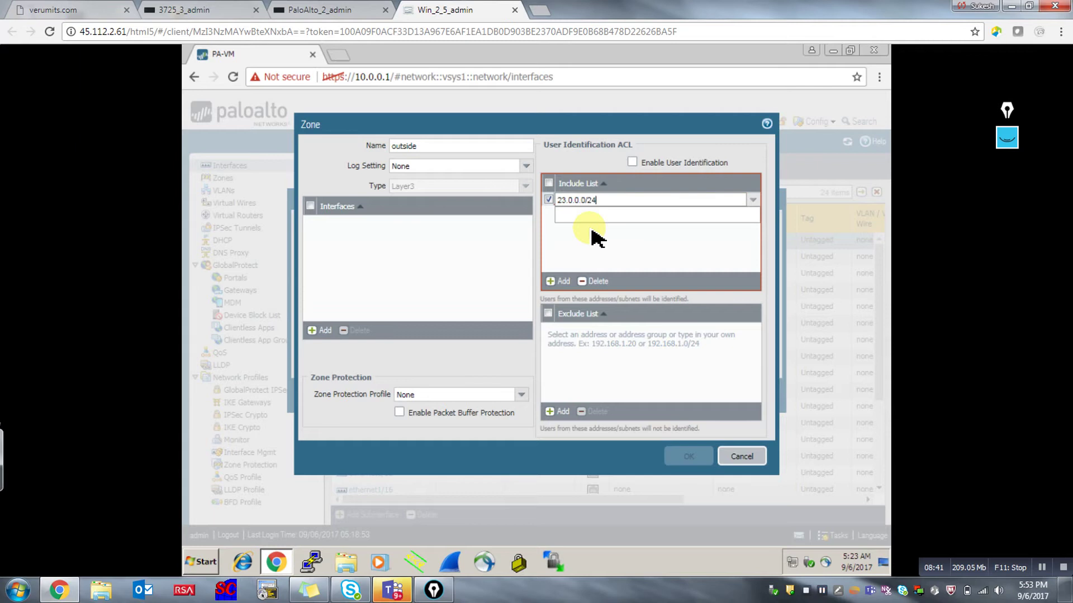
pyautogui.click(596, 231)
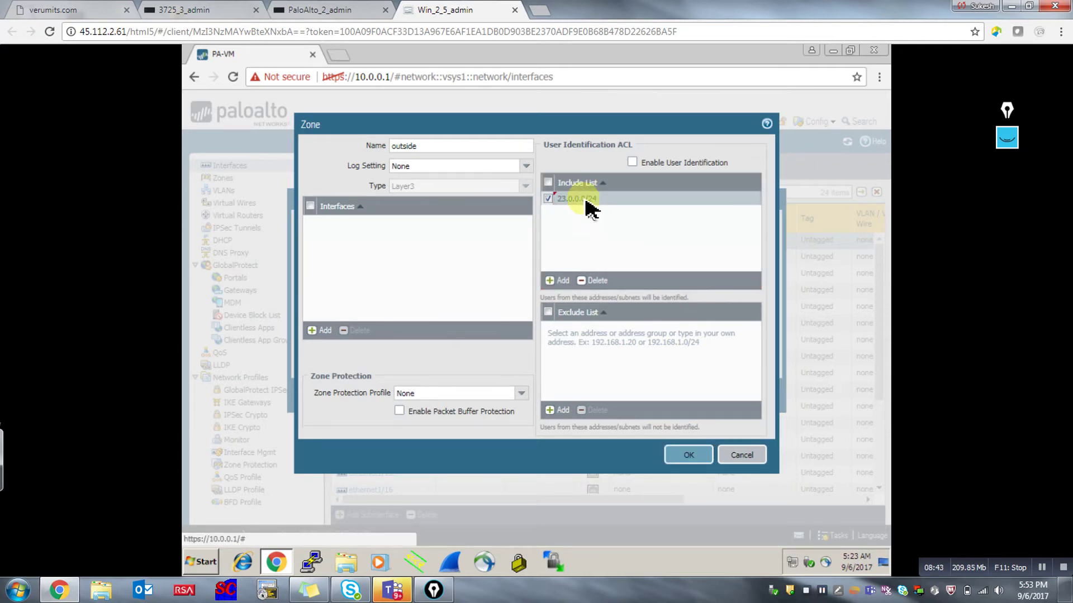
pyautogui.click(686, 457)
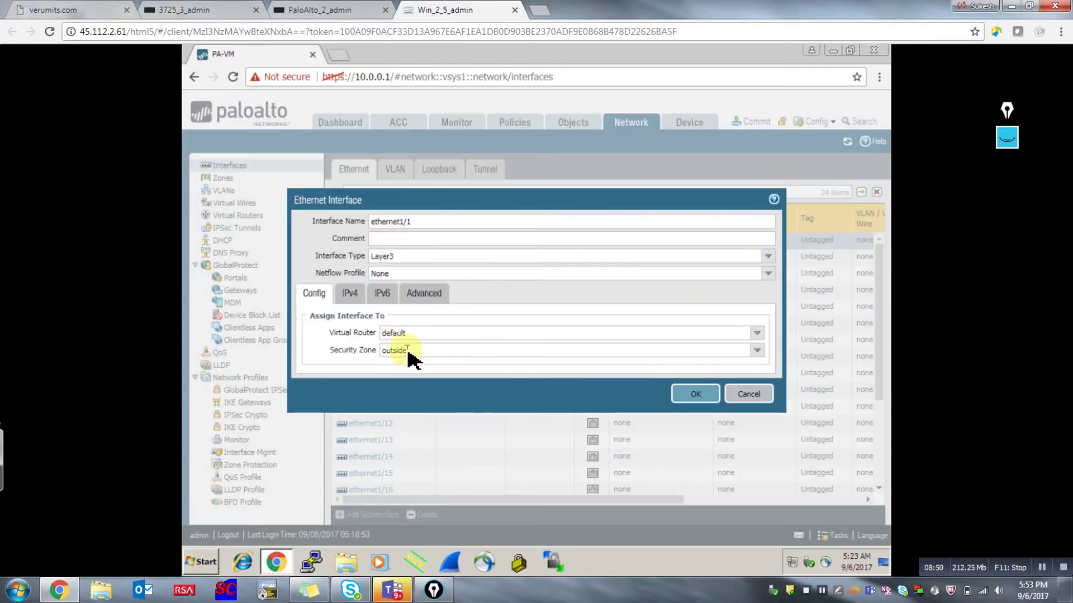
# Add a new IPv4 address object for ethernet1/1 named 23.0.0.3.
pyautogui.click(351, 295)
pyautogui.click(313, 427)
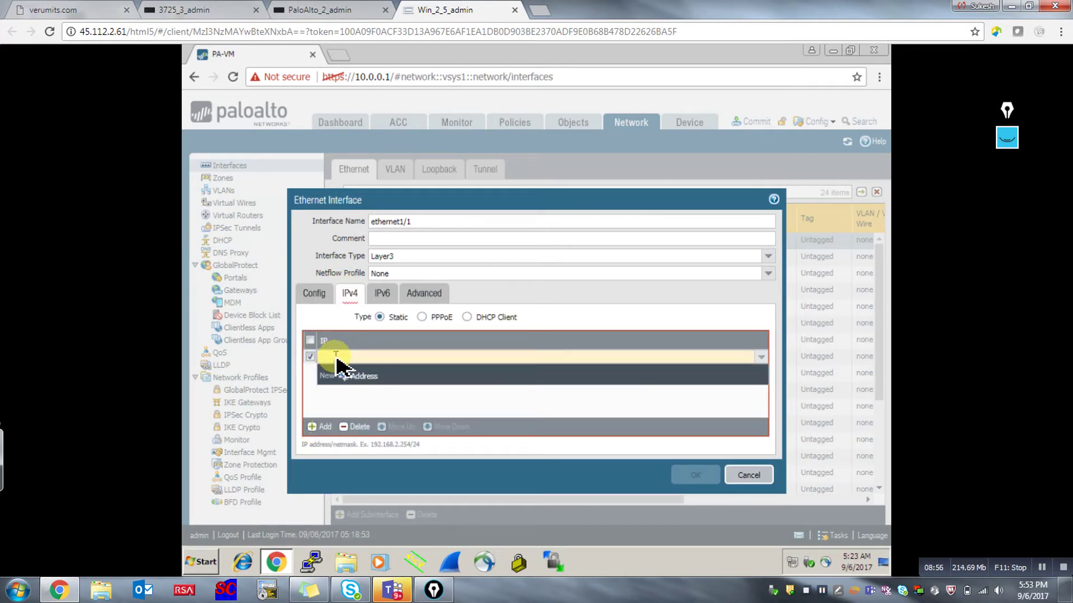
pyautogui.click(368, 380)
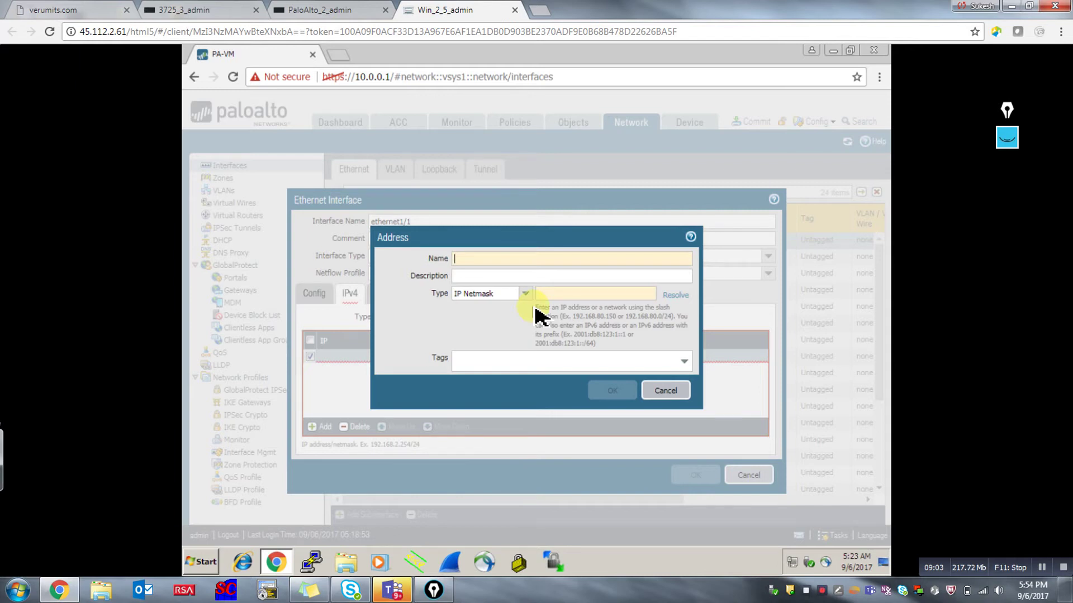
pyautogui.write('23.0.0.3')
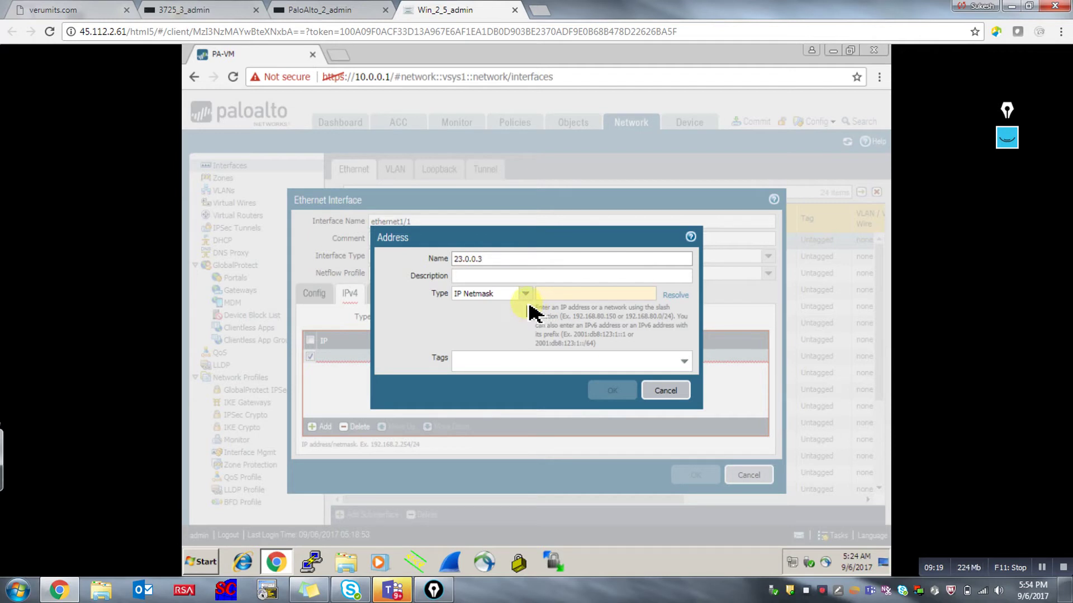
pyautogui.click(486, 258)
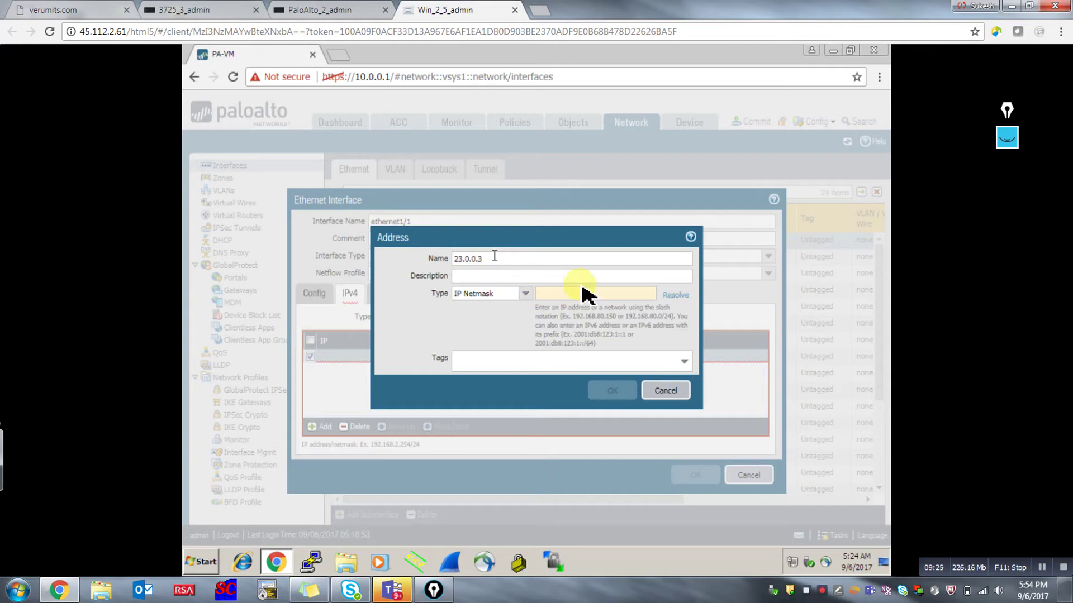
# Give the address object the value 23.0.0.3/24 and confirm it.
pyautogui.click(555, 295)
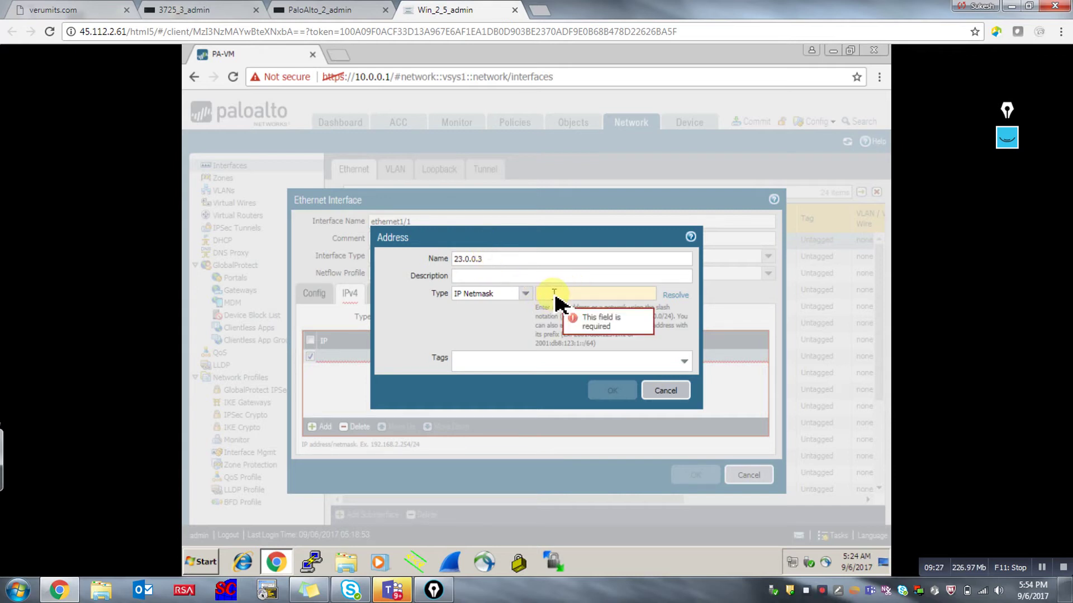
pyautogui.write('23.0')
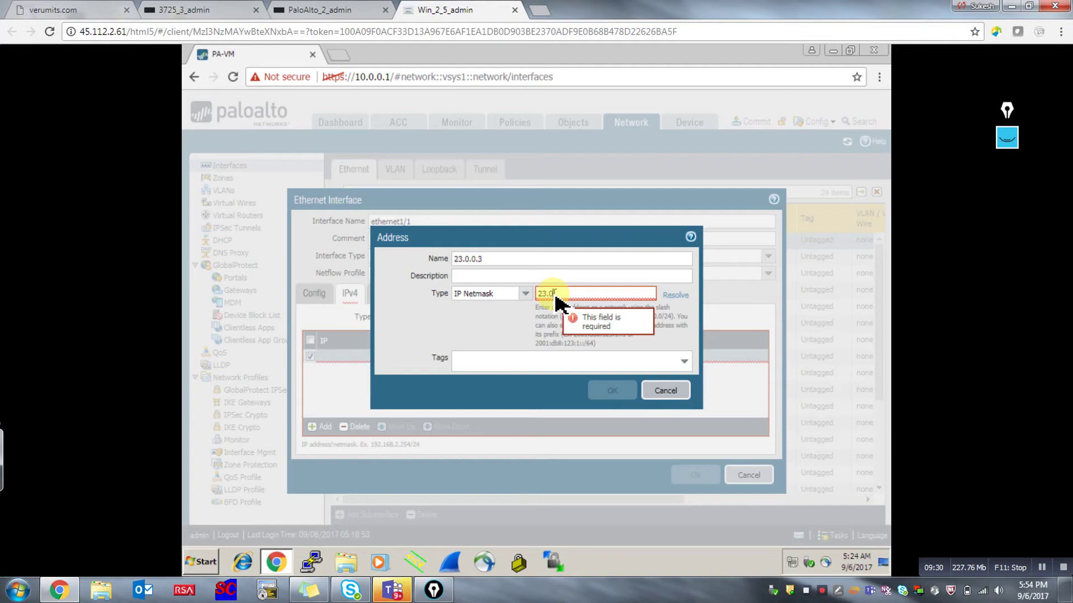
pyautogui.write('.0.0/2')
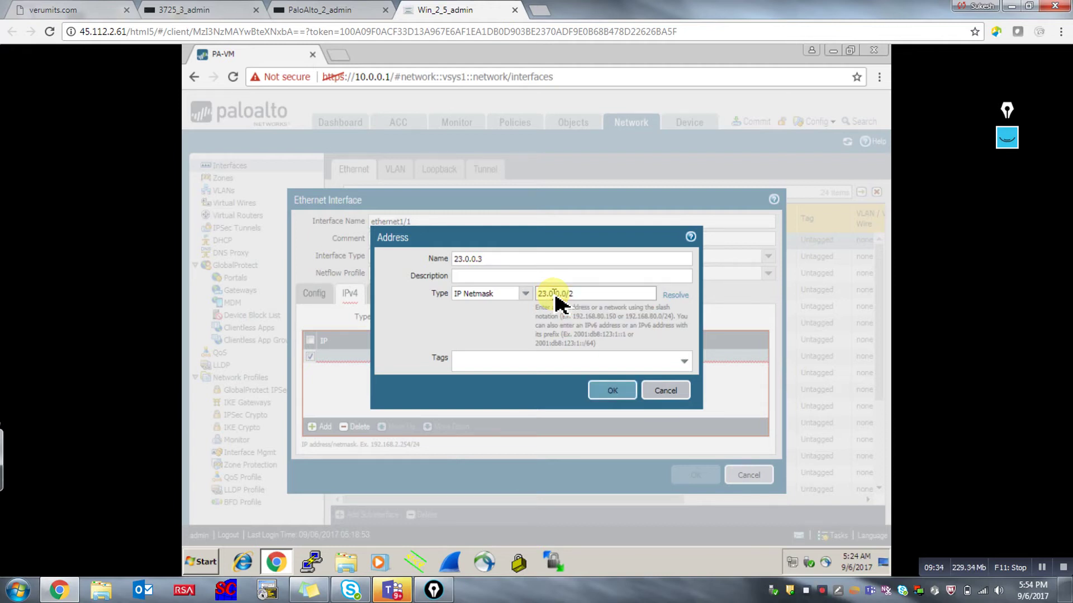
pyautogui.press('BackSpace')
pyautogui.press('BackSpace')
pyautogui.press('BackSpace')
pyautogui.write('3')
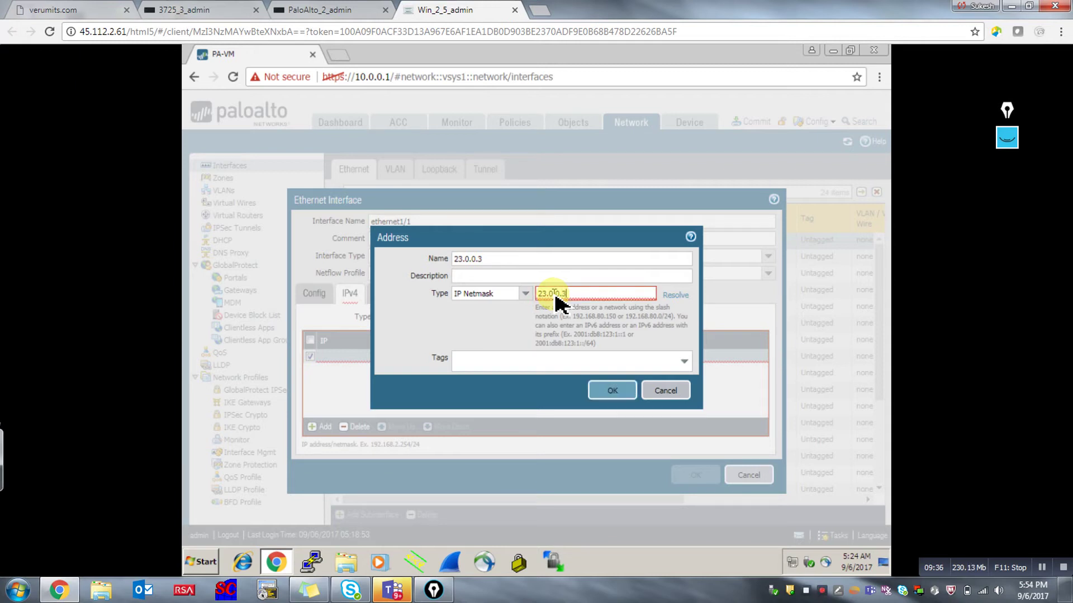
pyautogui.write('.')
pyautogui.press('BackSpace')
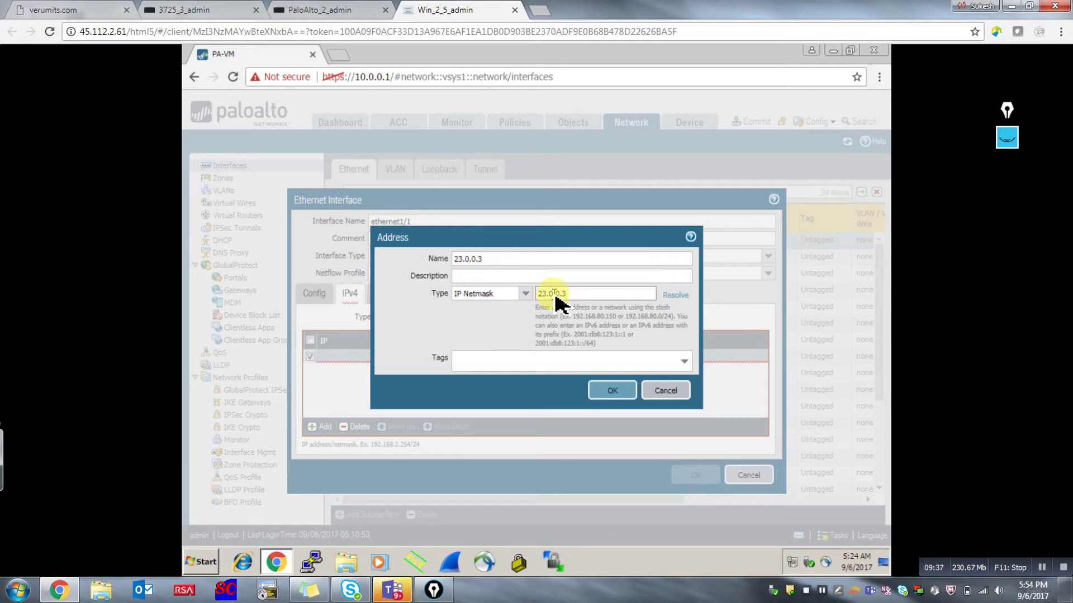
pyautogui.write('/24')
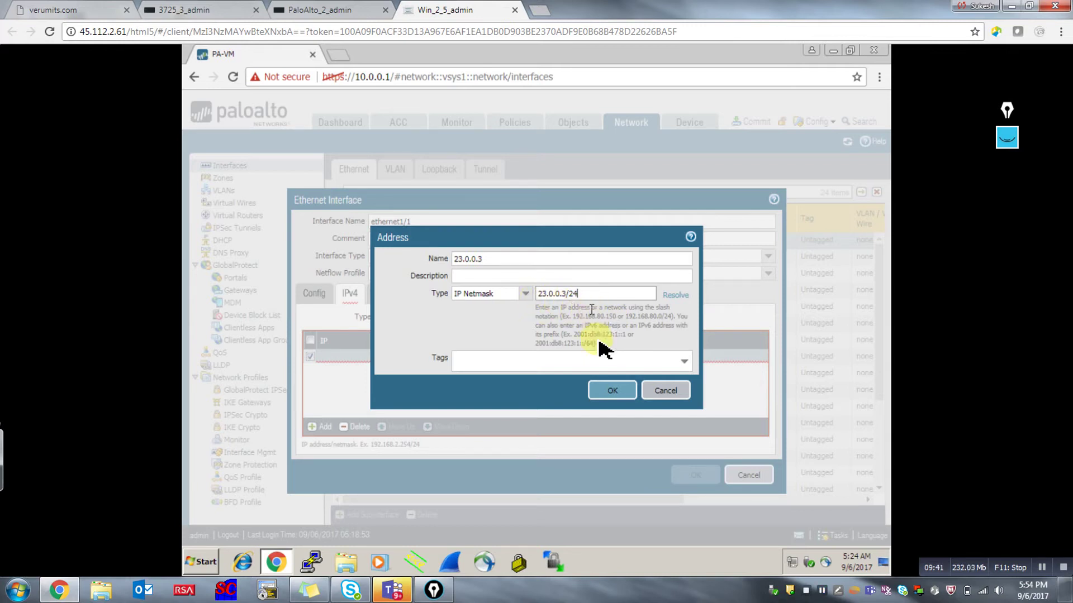
pyautogui.click(609, 392)
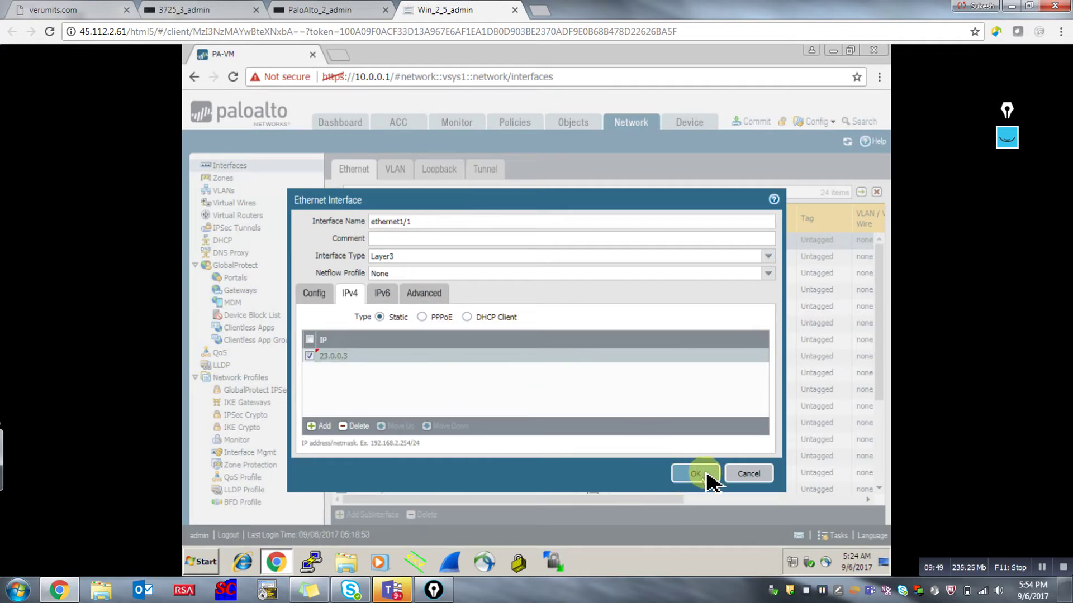
pyautogui.click(706, 474)
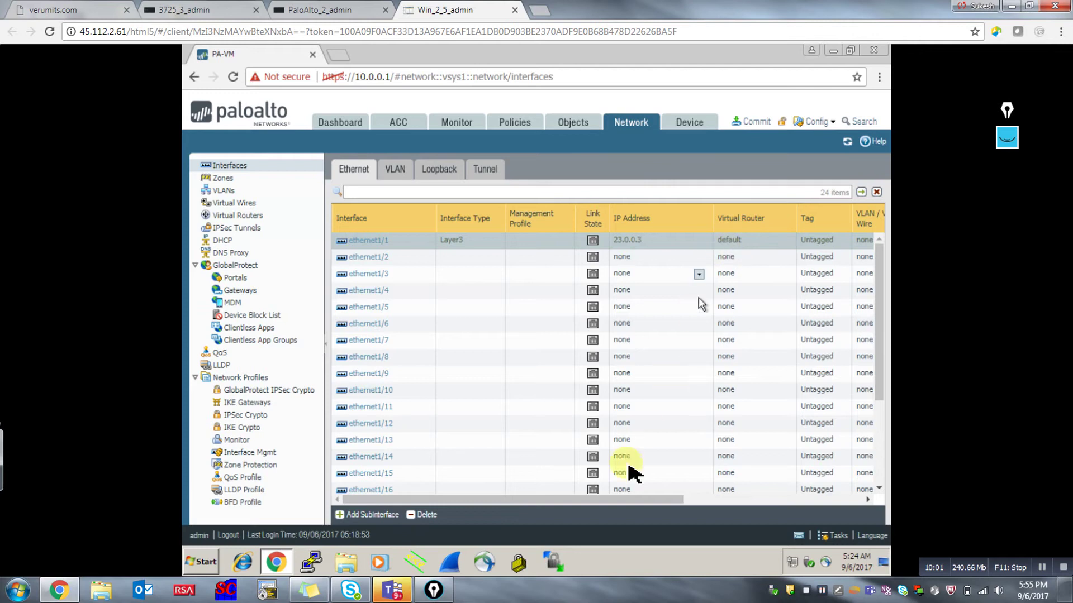
pyautogui.moveTo(638, 498); pyautogui.dragTo(808, 505)
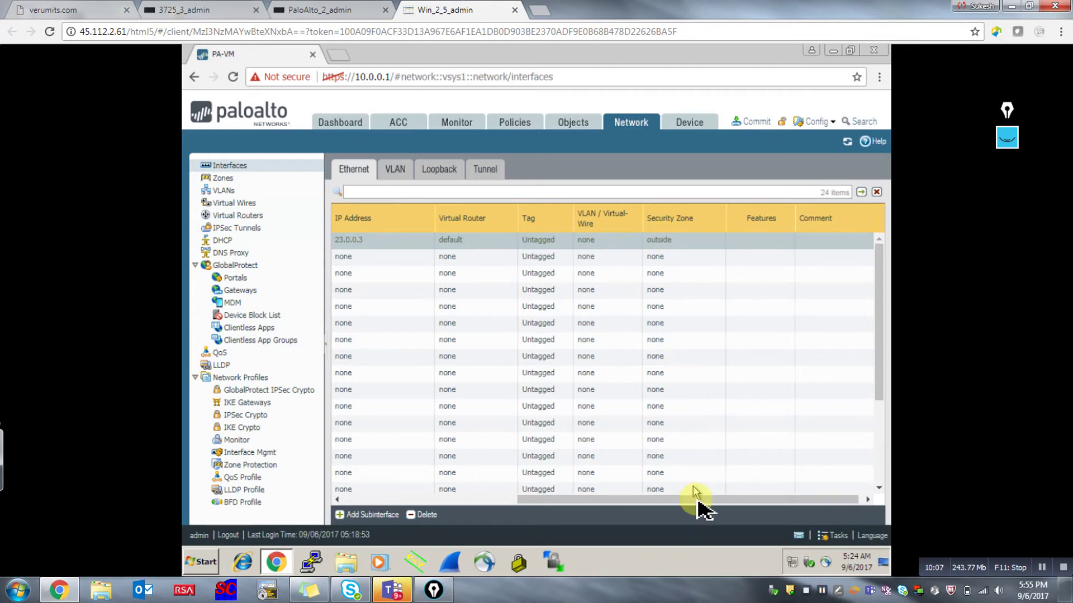
pyautogui.moveTo(701, 505); pyautogui.dragTo(566, 511)
pyautogui.moveTo(467, 500); pyautogui.dragTo(403, 500)
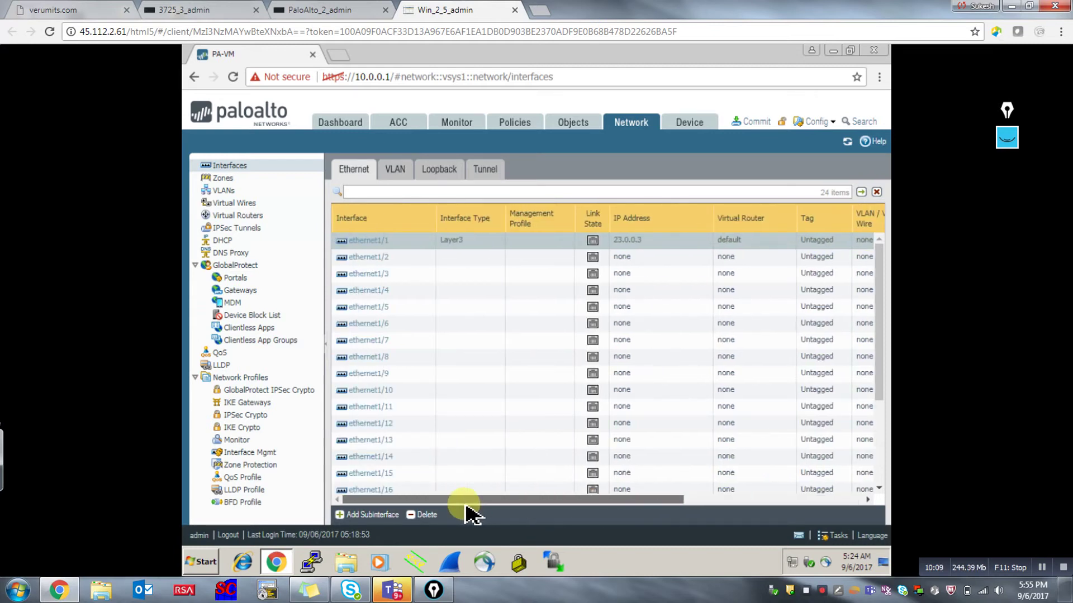
pyautogui.moveTo(599, 247)
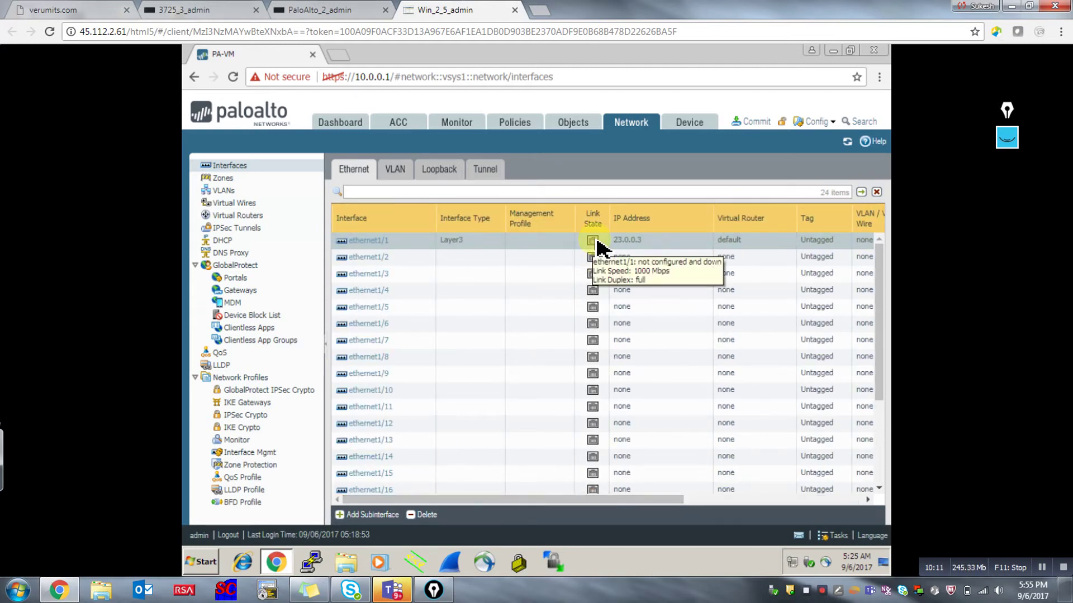
# Configure ethernet1/2 as Layer3 on virtual router default in the inside security zone.
pyautogui.click(372, 257)
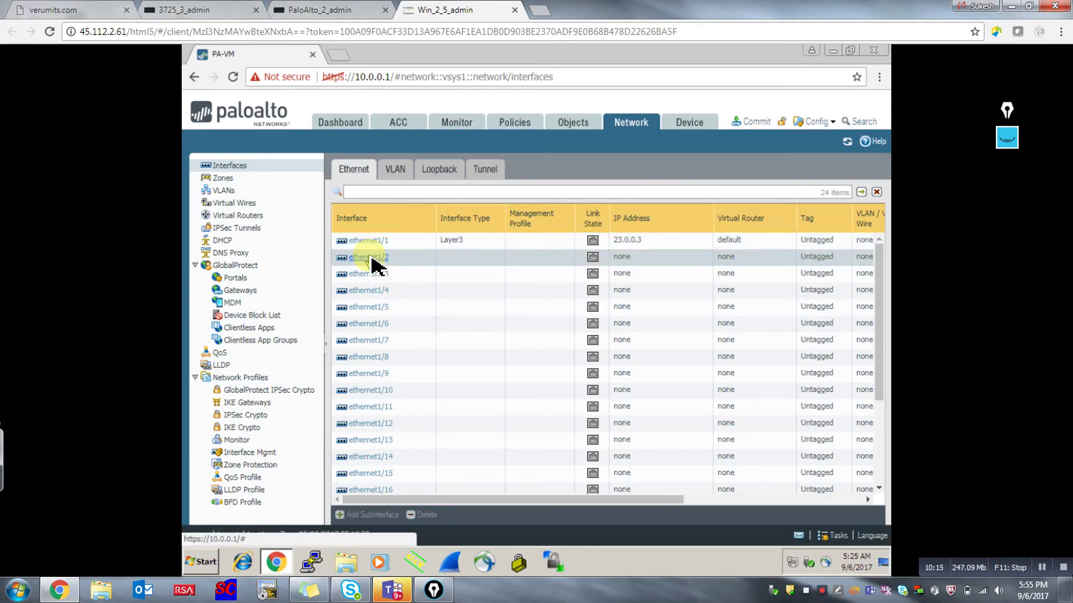
pyautogui.click(372, 263)
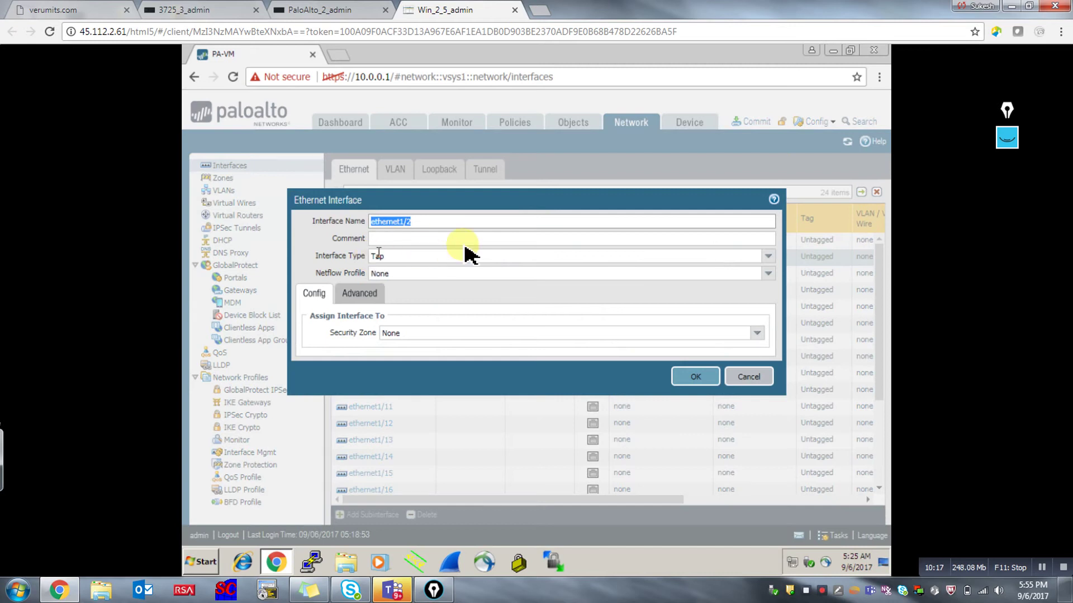
pyautogui.click(767, 258)
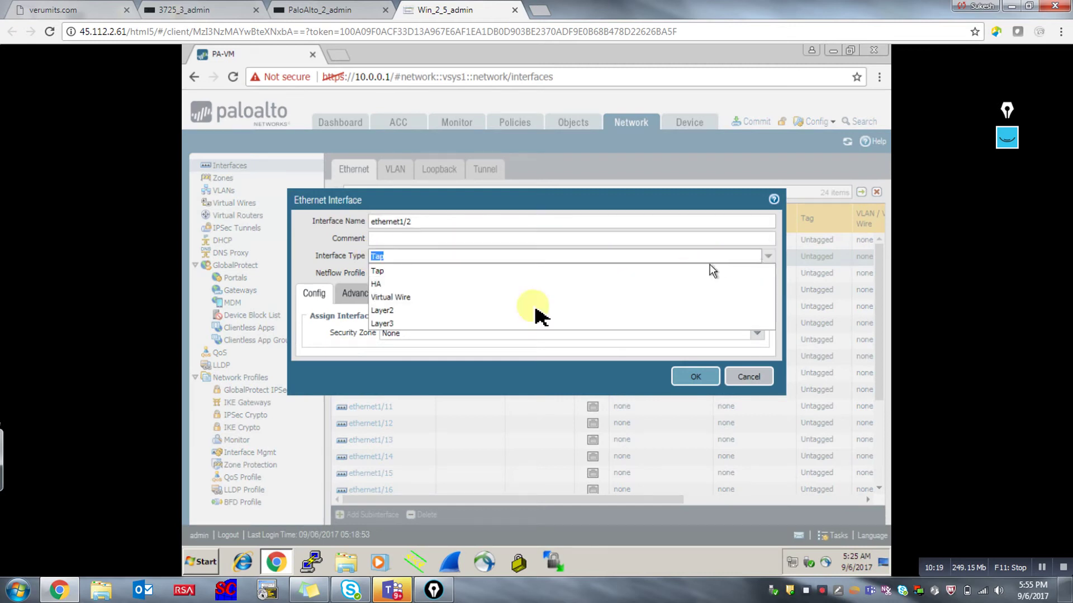
pyautogui.click(375, 324)
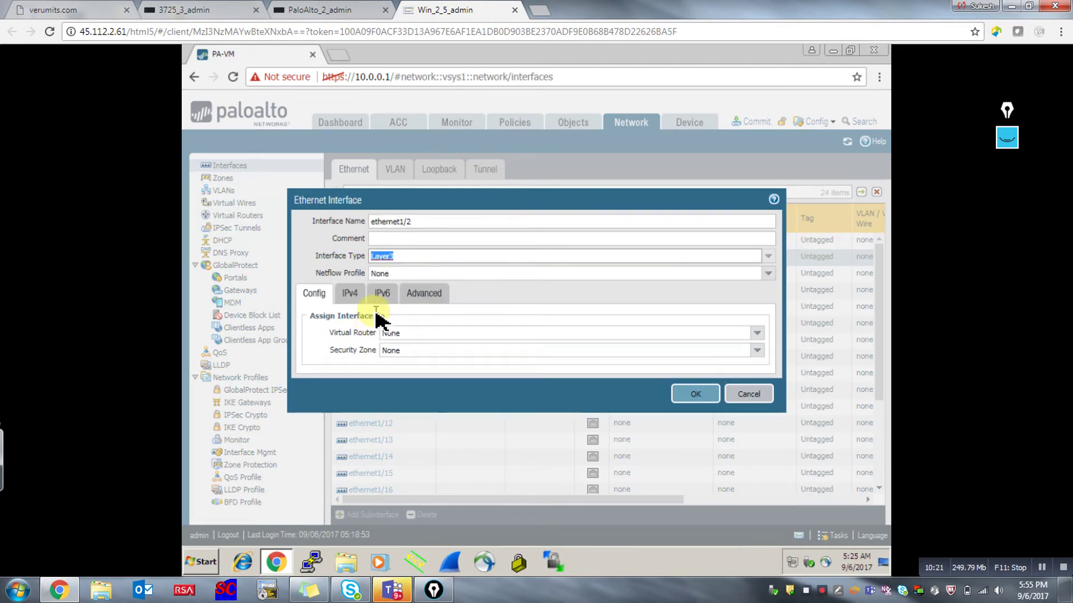
pyautogui.click(756, 335)
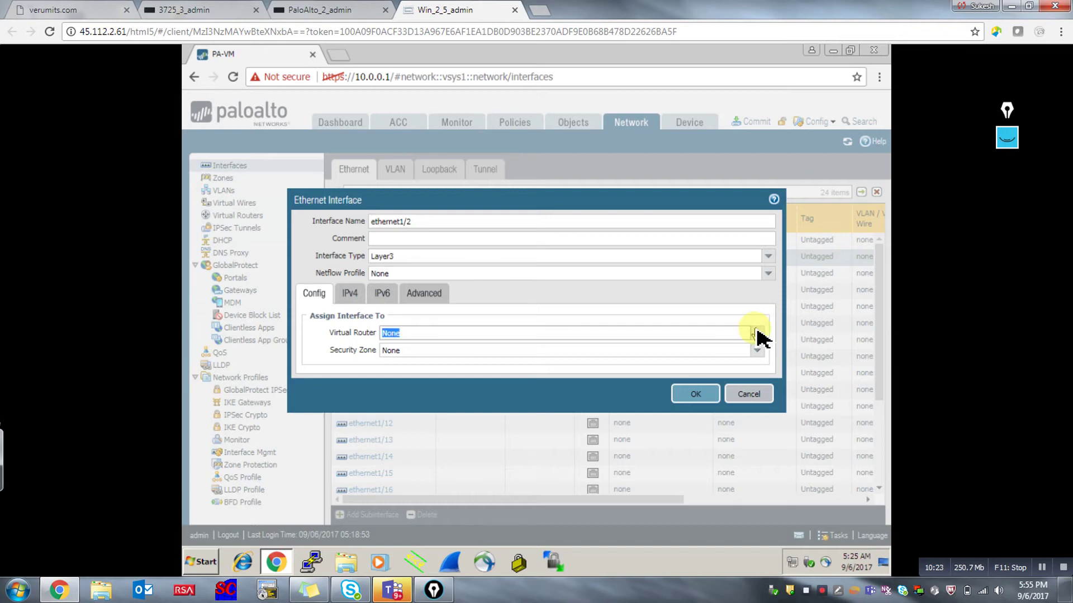
pyautogui.click(441, 362)
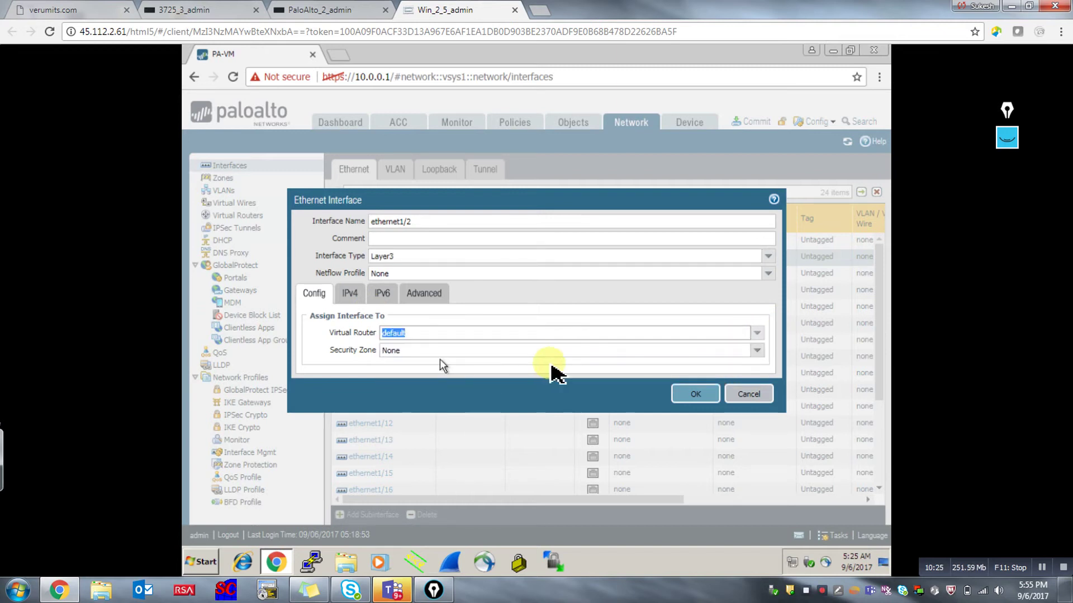
pyautogui.click(758, 353)
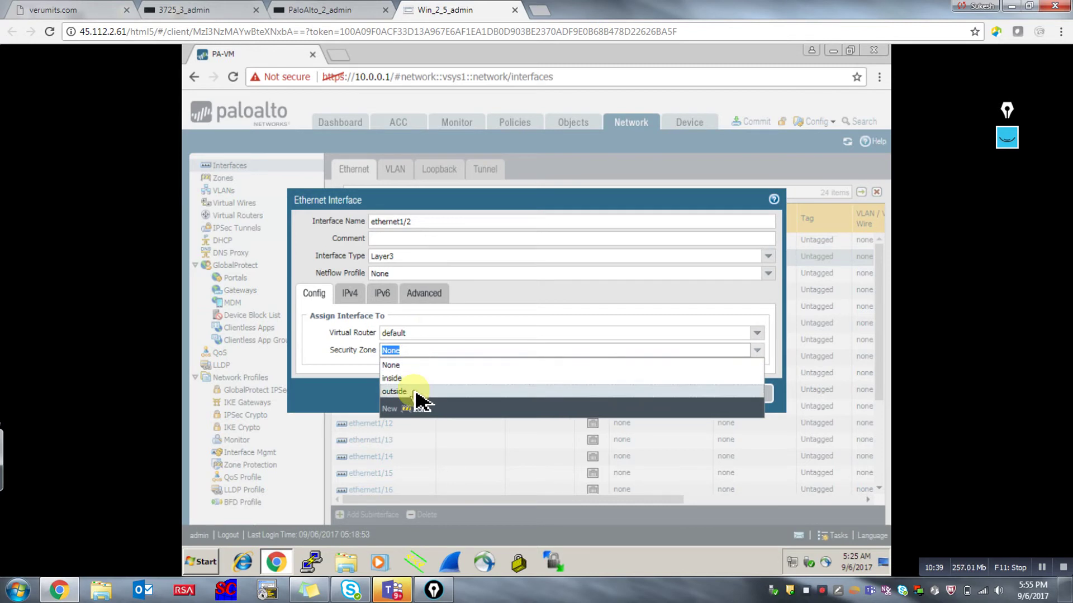
pyautogui.click(414, 378)
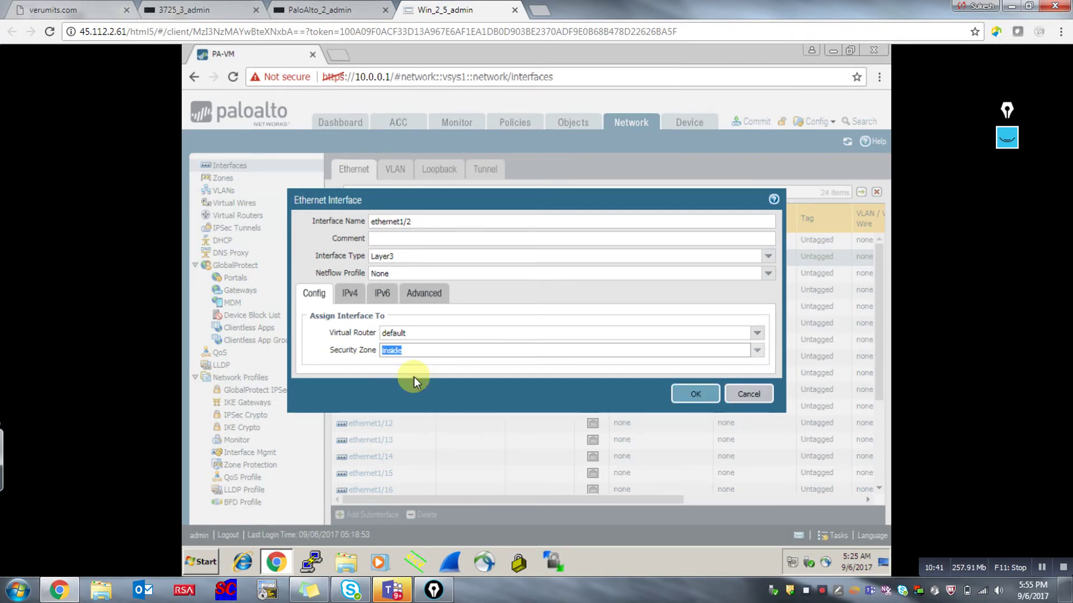
pyautogui.click(351, 299)
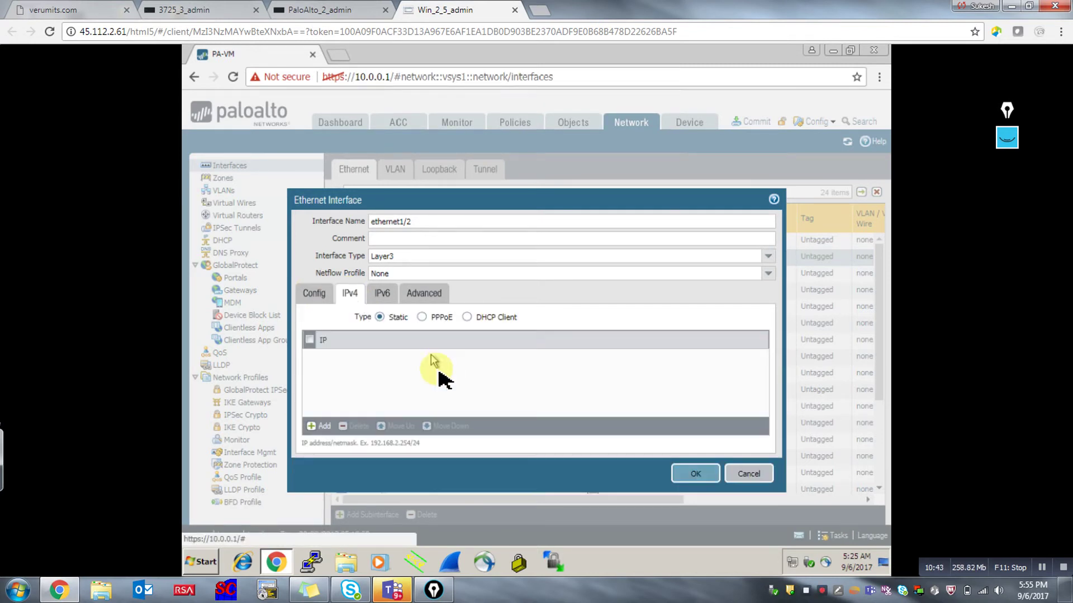
# Add address object 192.168.2.1 with value 192.168.2.1/24 to ethernet1/2 and save the interface.
pyautogui.click(326, 428)
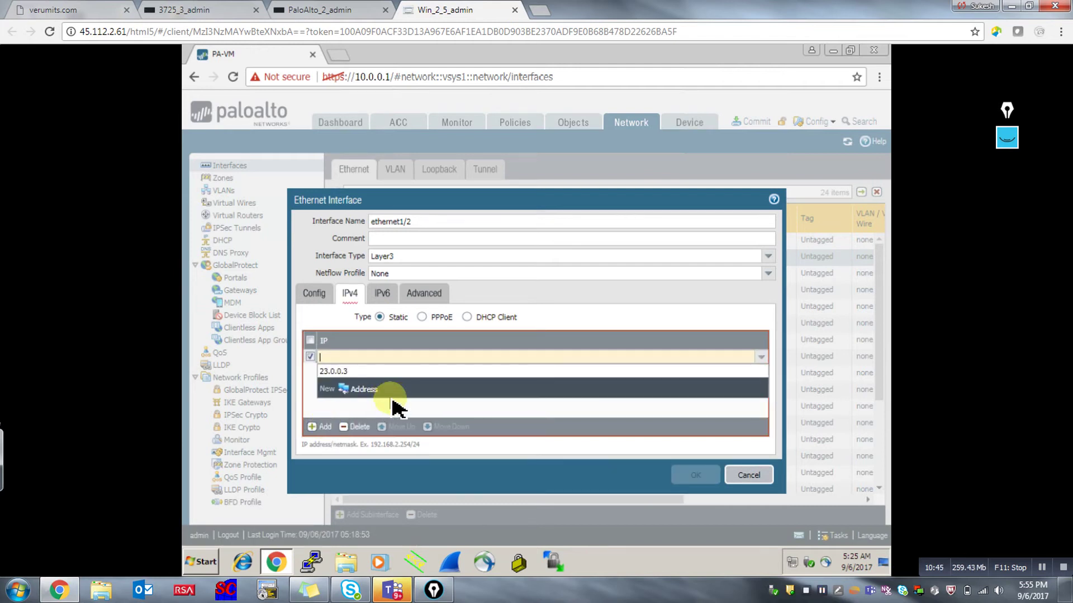
pyautogui.click(363, 389)
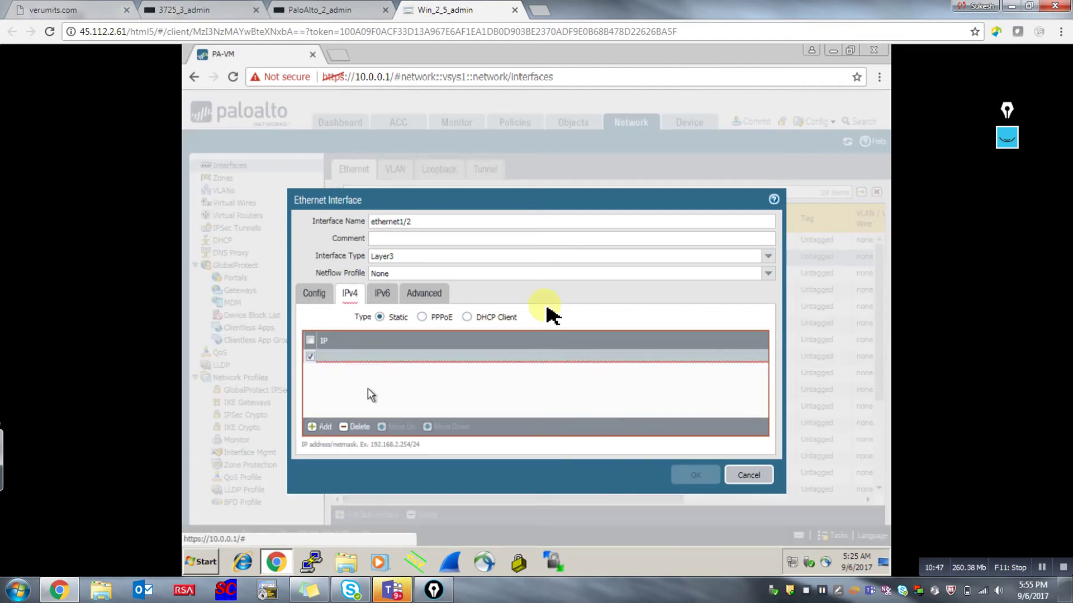
pyautogui.write('1')
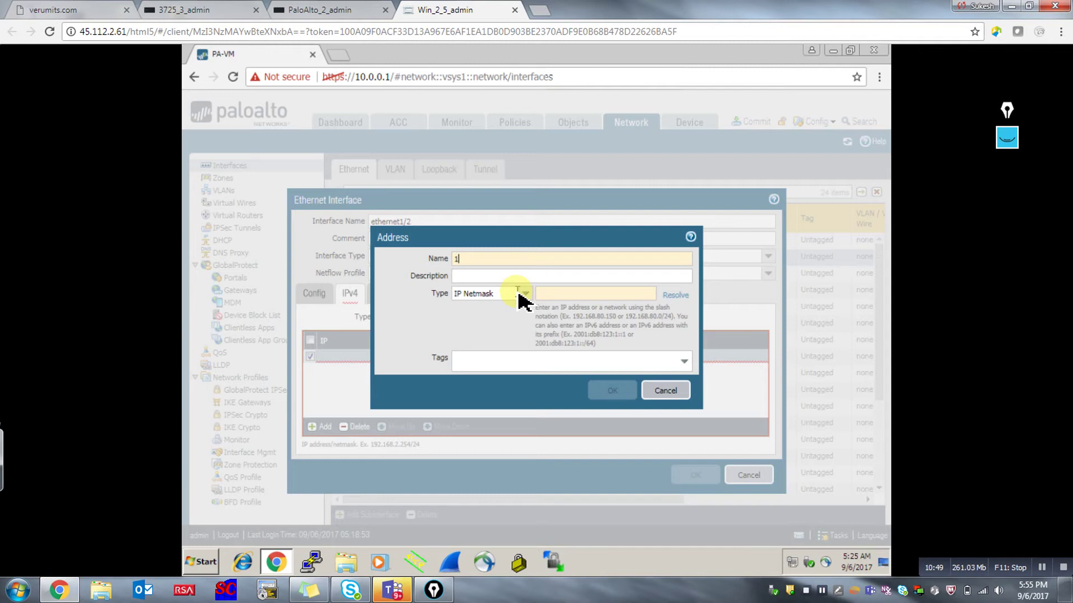
pyautogui.write('92.168.2.1')
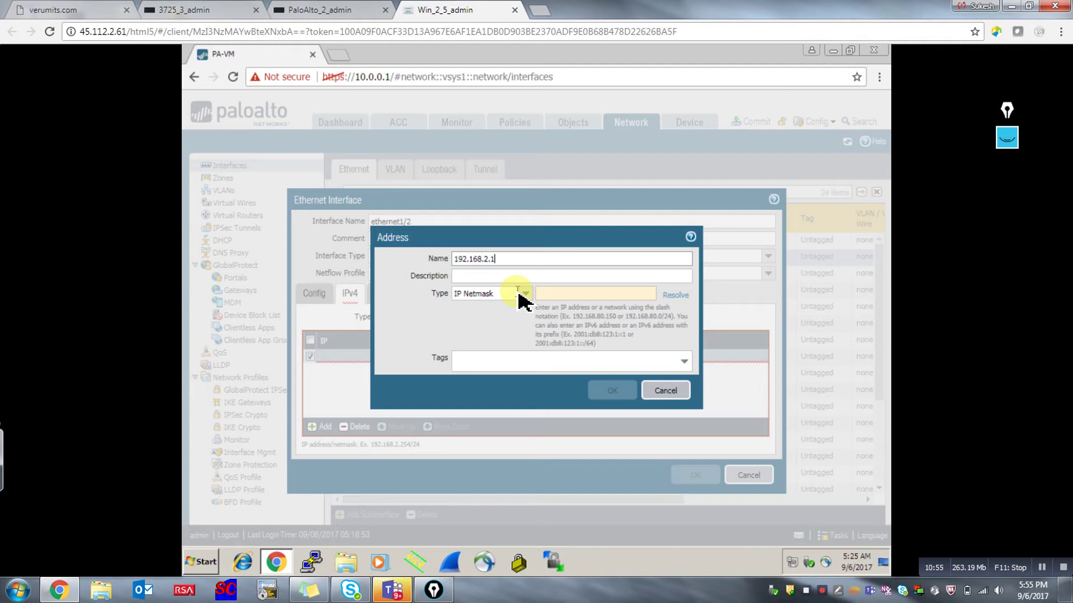
pyautogui.press('Tab')
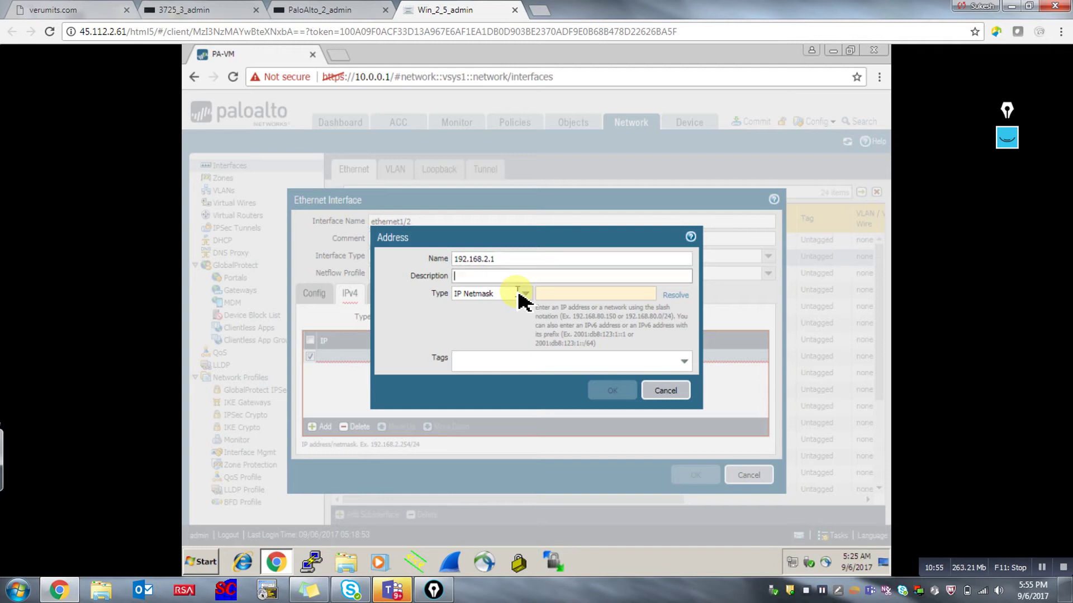
pyautogui.press('Tab')
pyautogui.press('Tab')
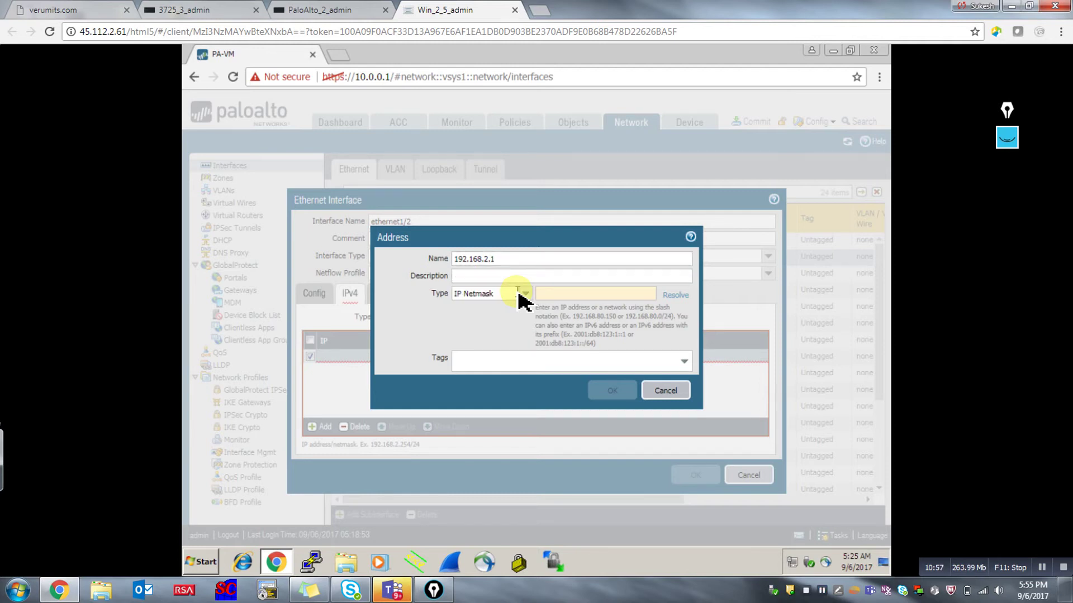
pyautogui.write('192.168')
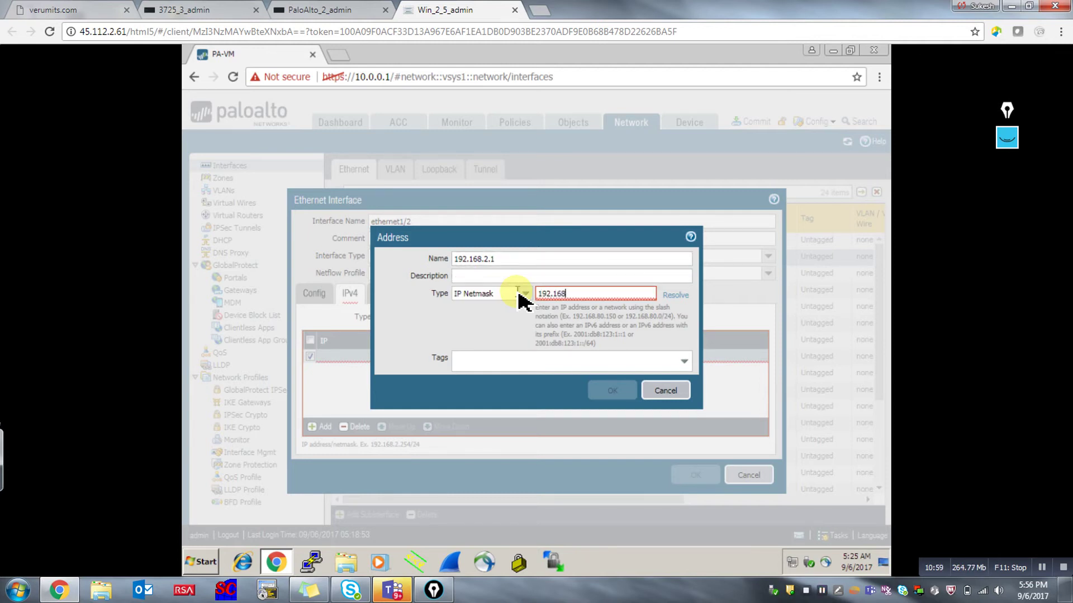
pyautogui.write('.2.1/24')
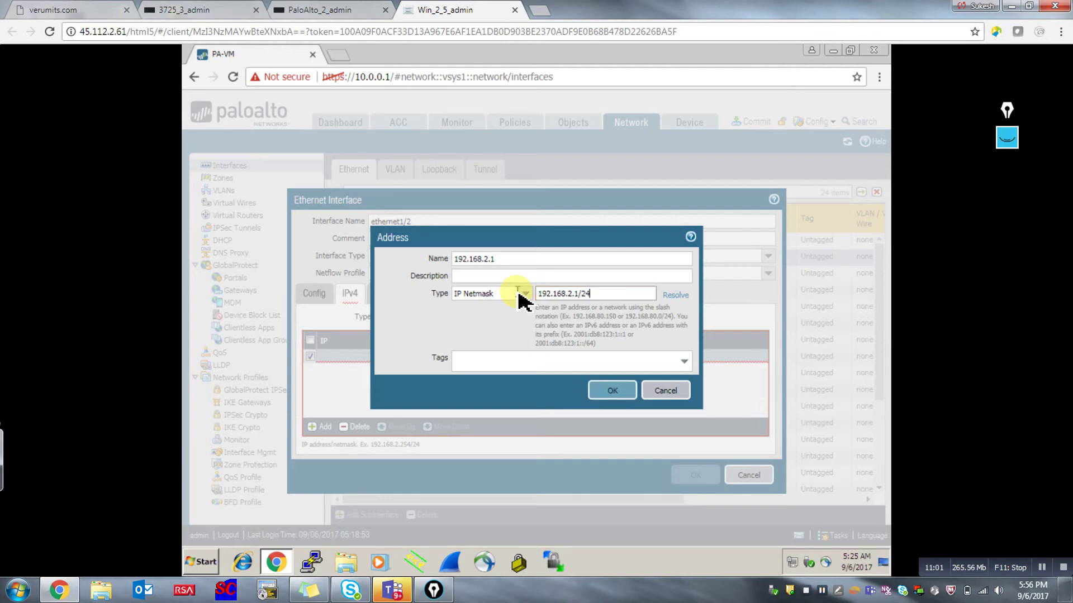
pyautogui.click(609, 391)
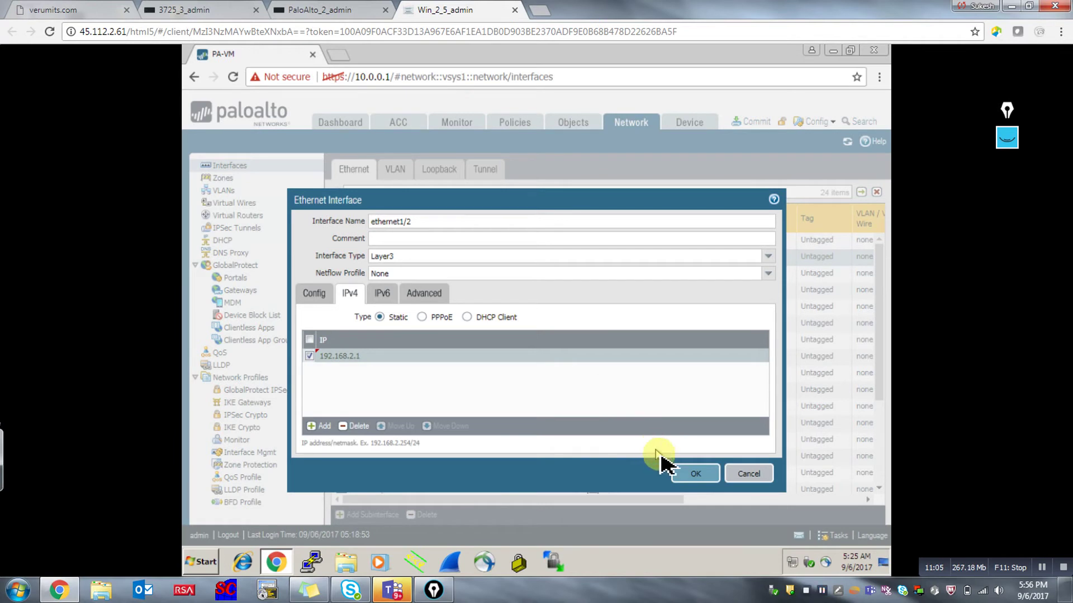
pyautogui.click(697, 473)
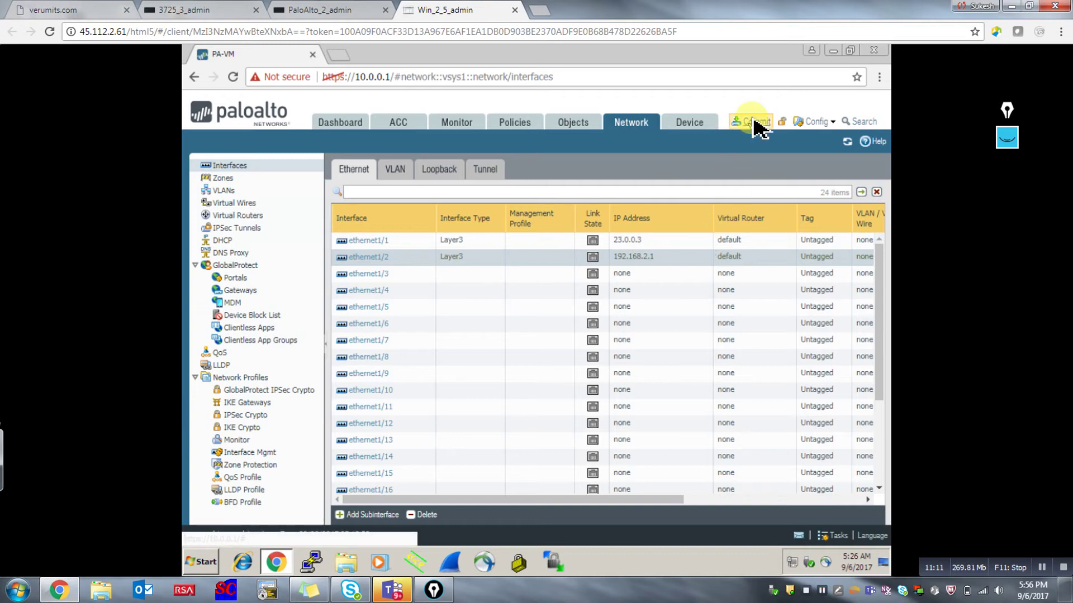
# Commit all configuration changes and close the commit status report.
pyautogui.click(754, 121)
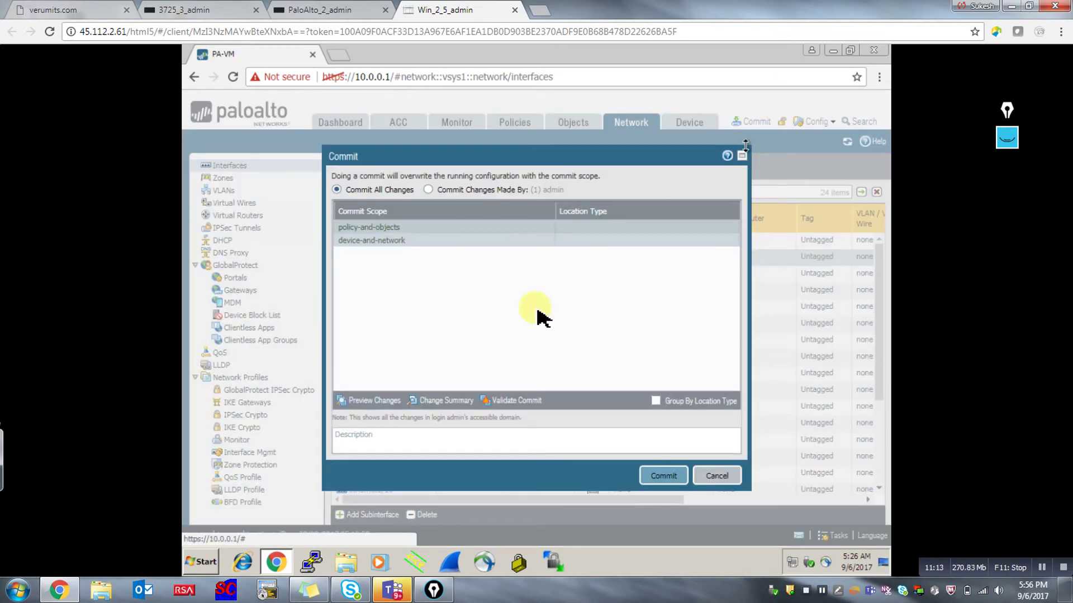
pyautogui.click(658, 476)
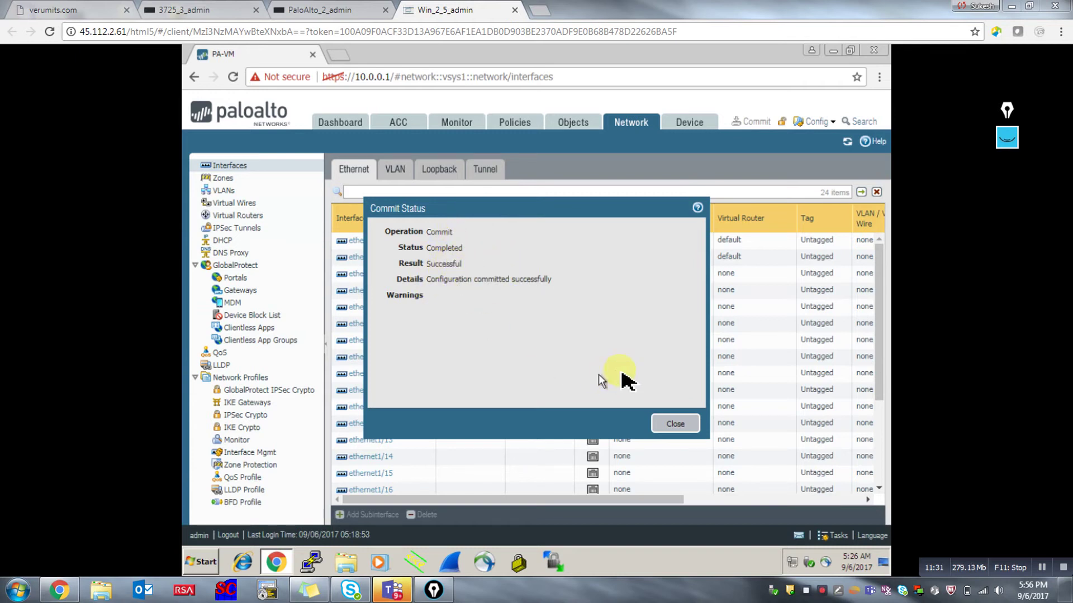
pyautogui.click(675, 424)
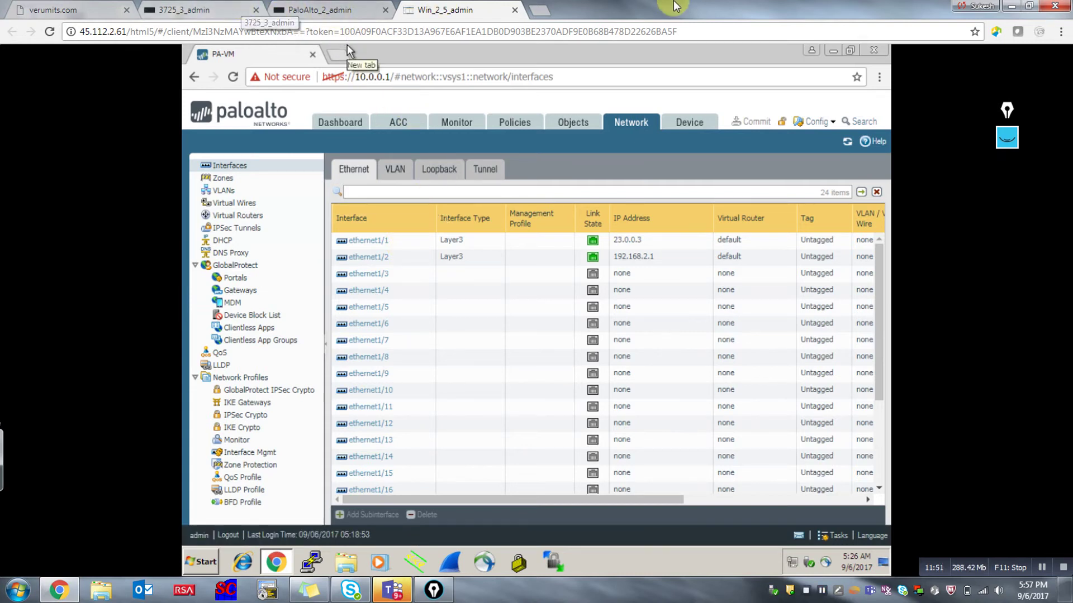
# Ping 23.0.0.2 from a Windows Command Prompt, getting destination host unreachable, then stop it.
pyautogui.click(210, 562)
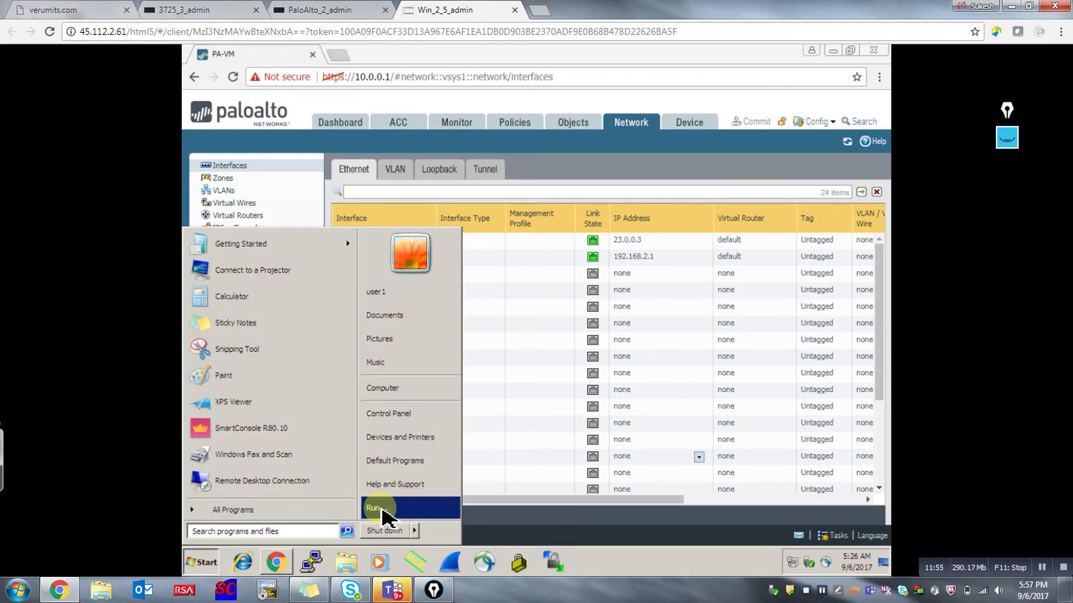
pyautogui.click(383, 509)
pyautogui.click(296, 520)
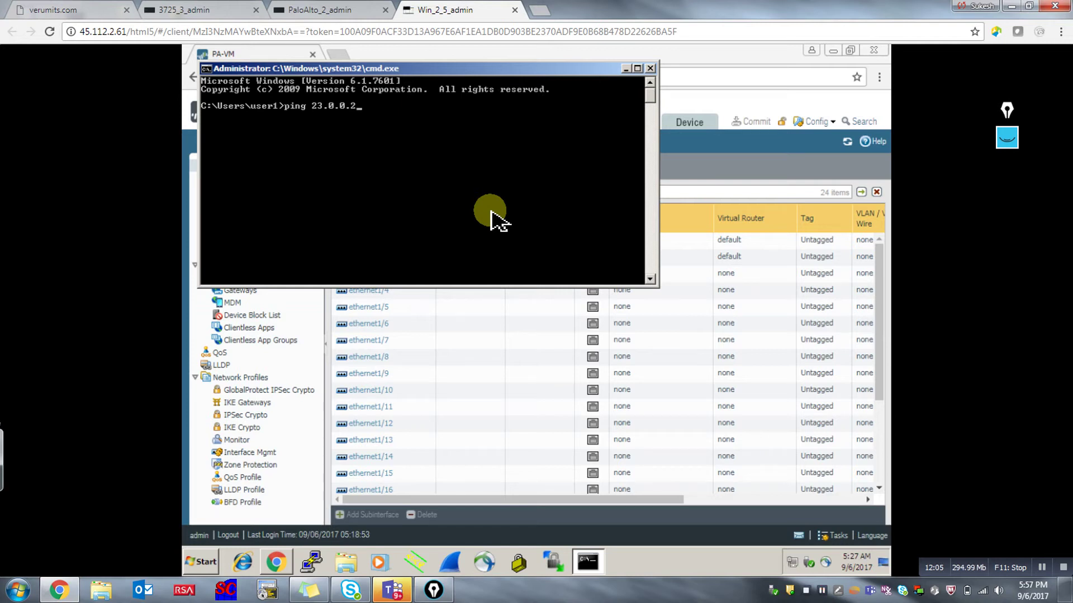
pyautogui.press('Return')
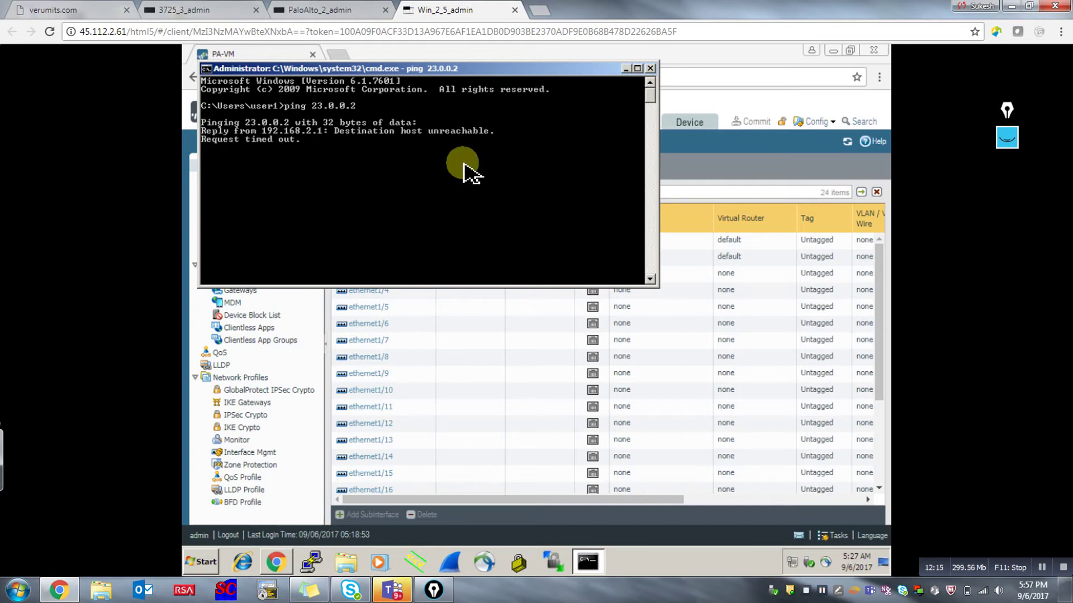
pyautogui.hotkey('ctrl', 'c')
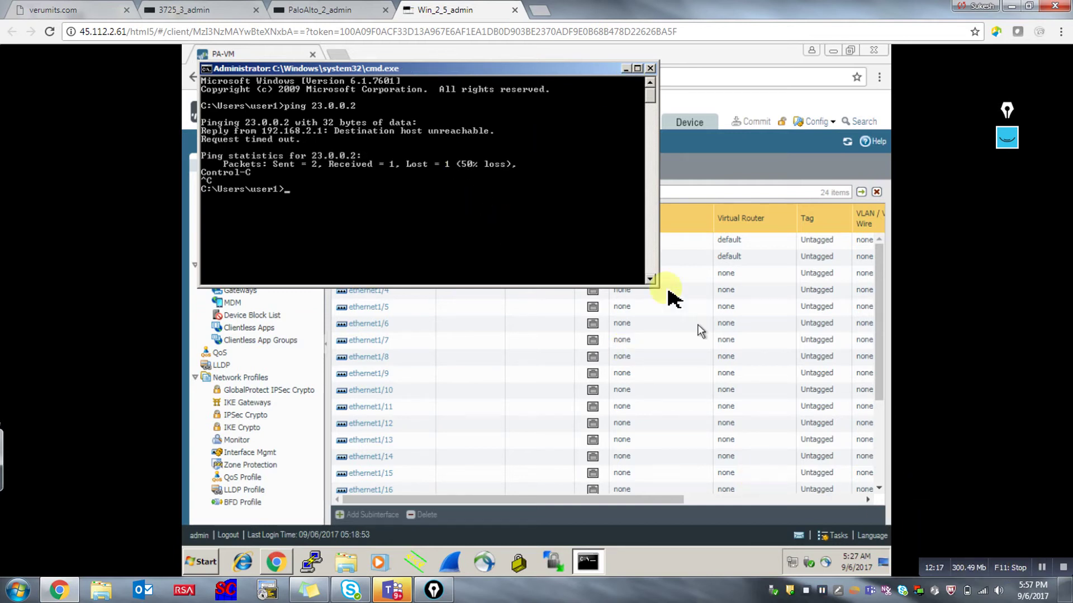
# View the Local Area Connection details showing address 192.168.2.1 and gateway 192.168.2.254.
pyautogui.rightClick(792, 566)
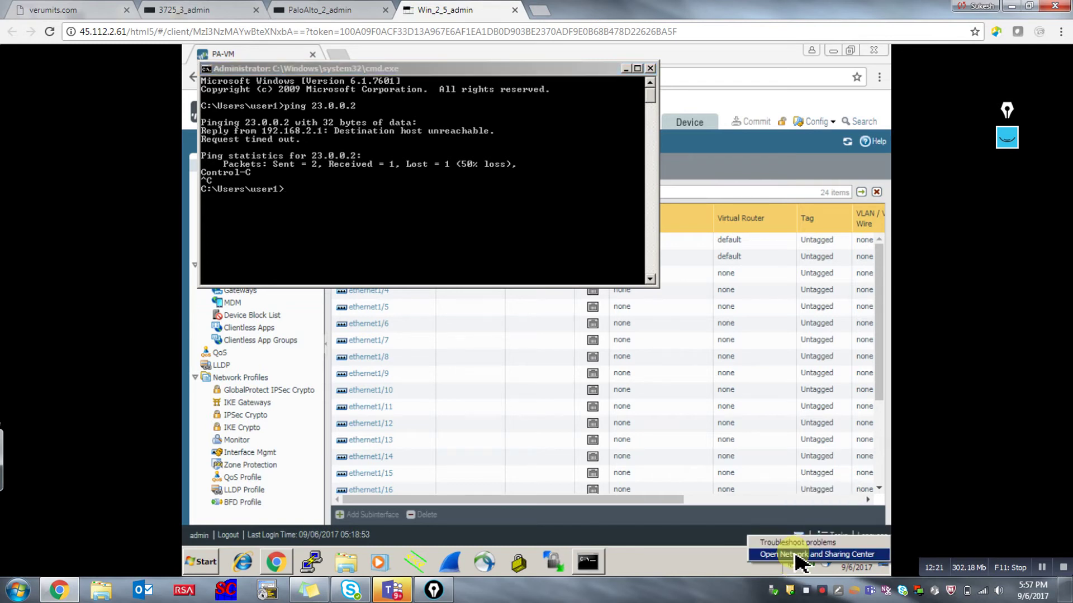
pyautogui.click(795, 553)
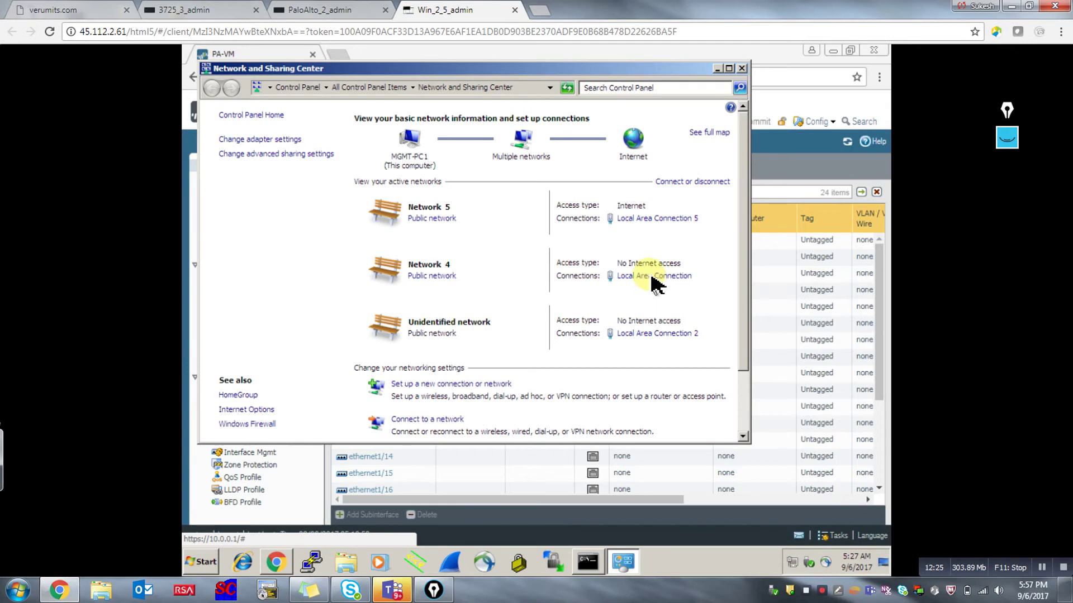
pyautogui.click(650, 277)
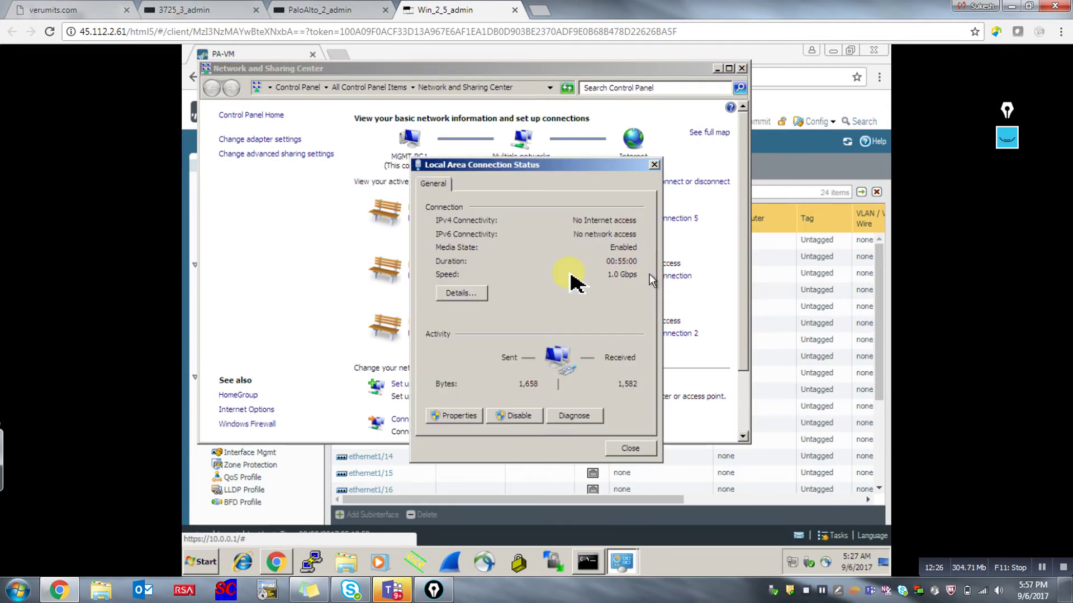
pyautogui.click(480, 296)
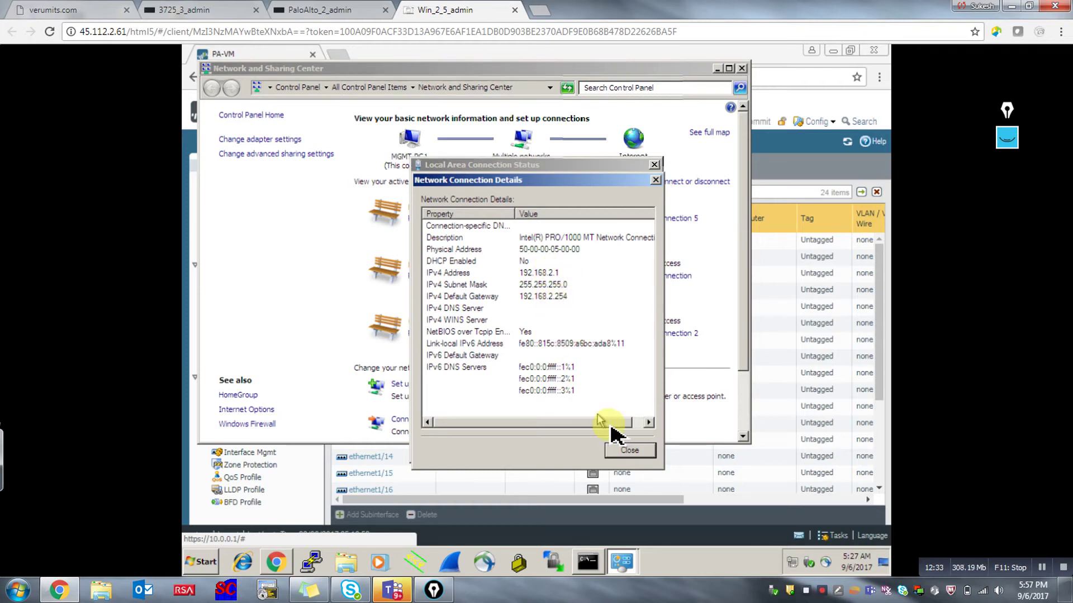
# Close the network windows and minimize the Command Prompt to return to the firewall page.
pyautogui.click(626, 453)
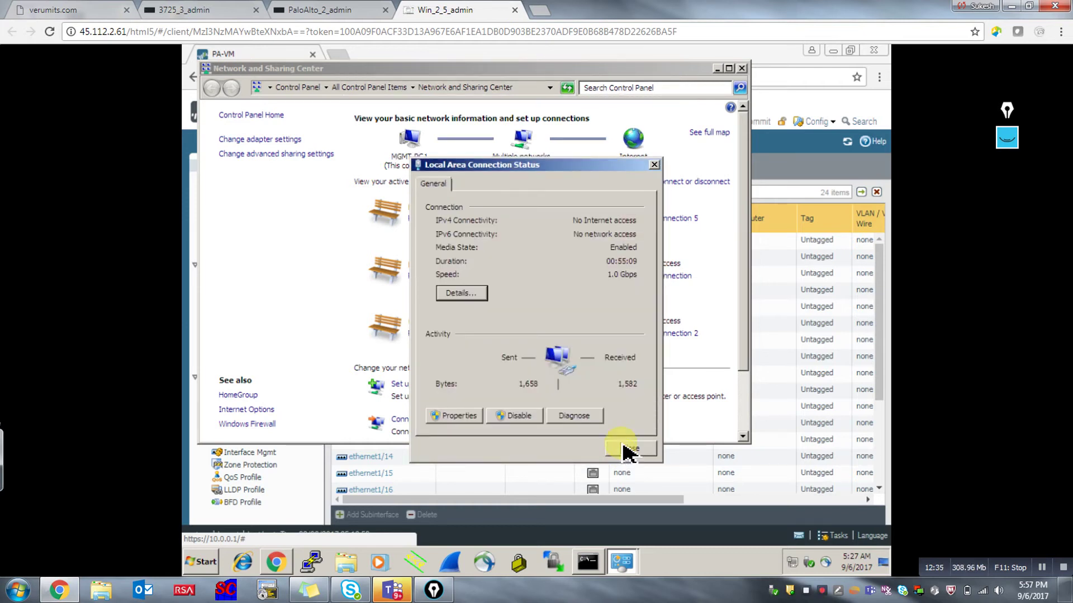
pyautogui.click(623, 447)
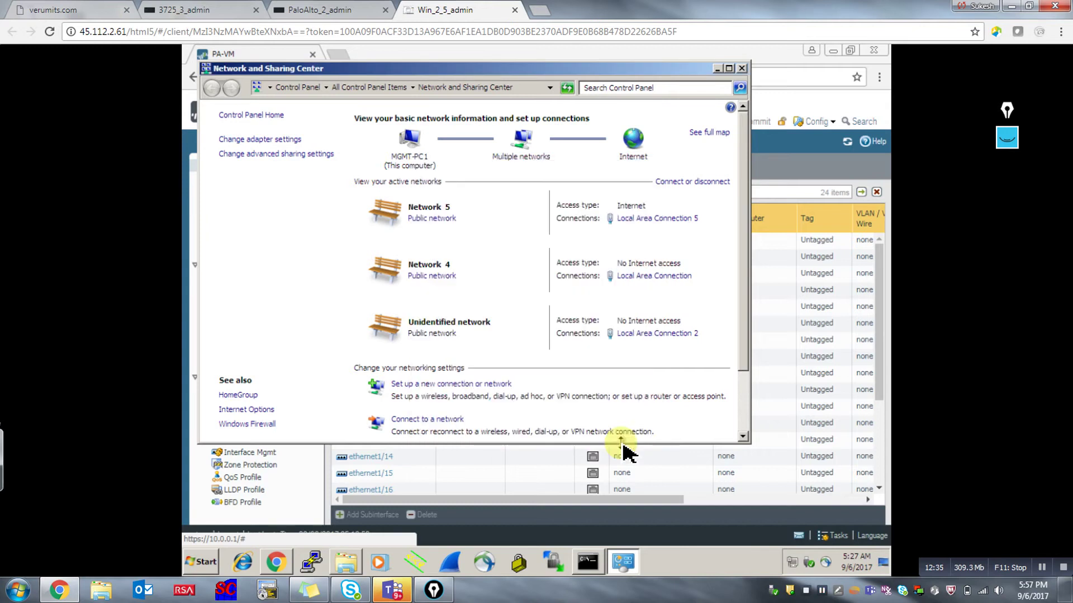
pyautogui.click(743, 68)
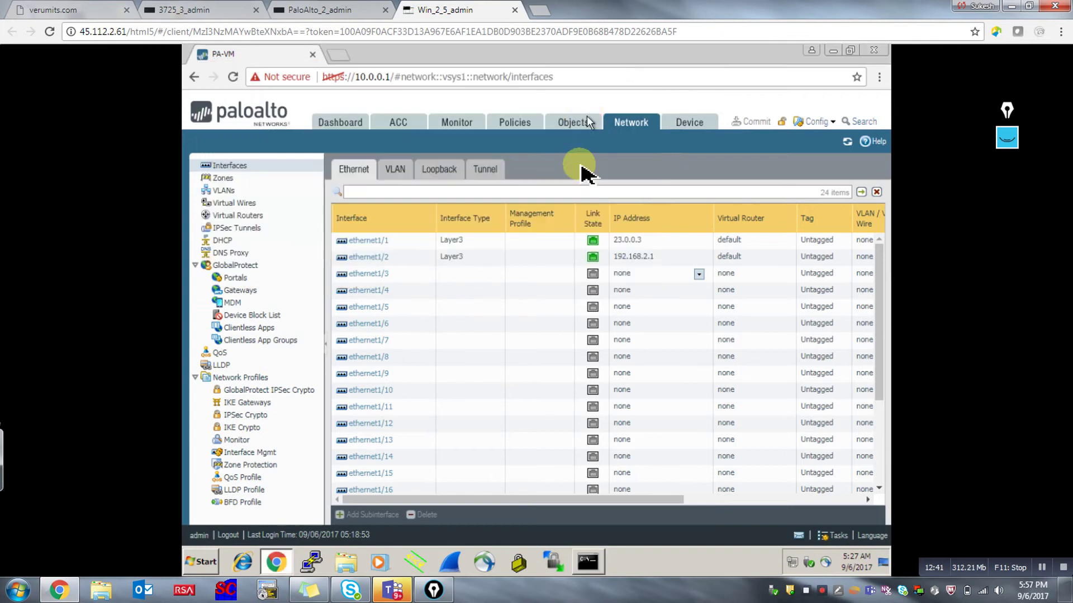
pyautogui.click(625, 68)
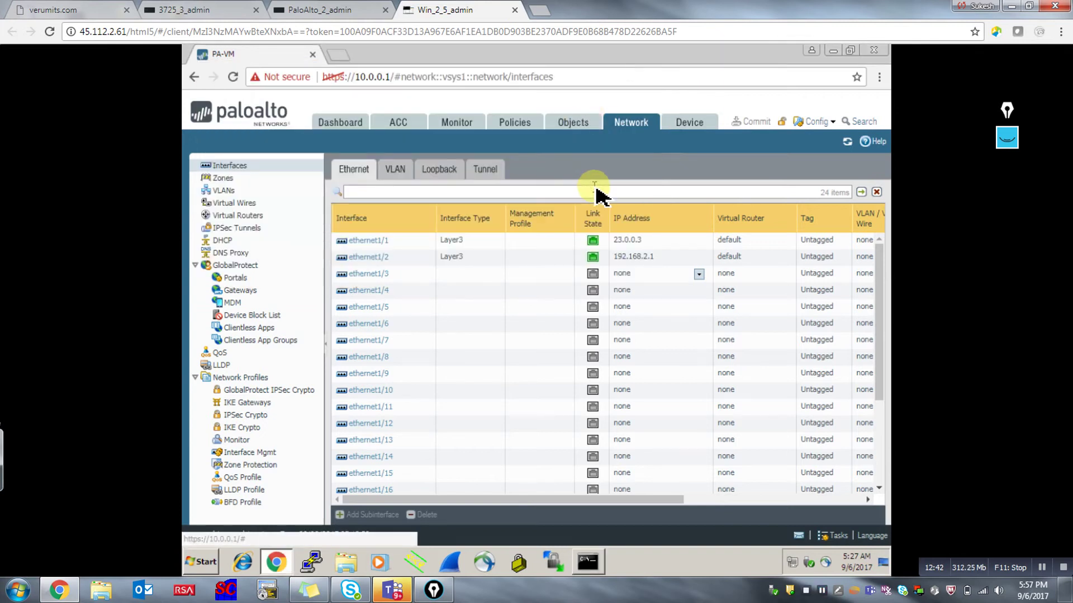
# Open Policies > Security and scroll the rules to see interzone-default's Deny action.
pyautogui.click(524, 127)
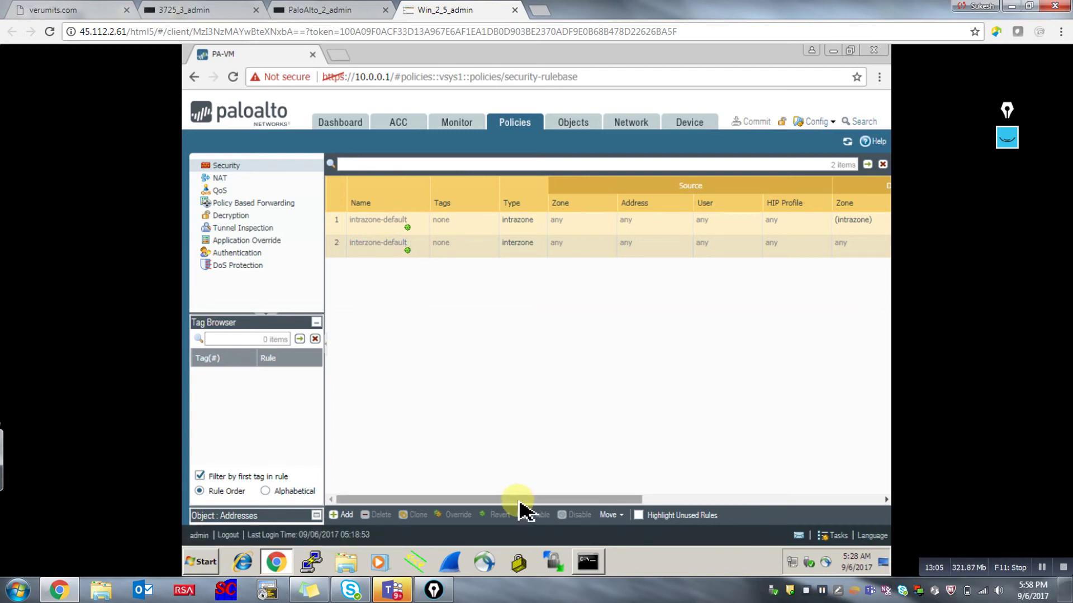
pyautogui.moveTo(518, 499); pyautogui.dragTo(714, 510)
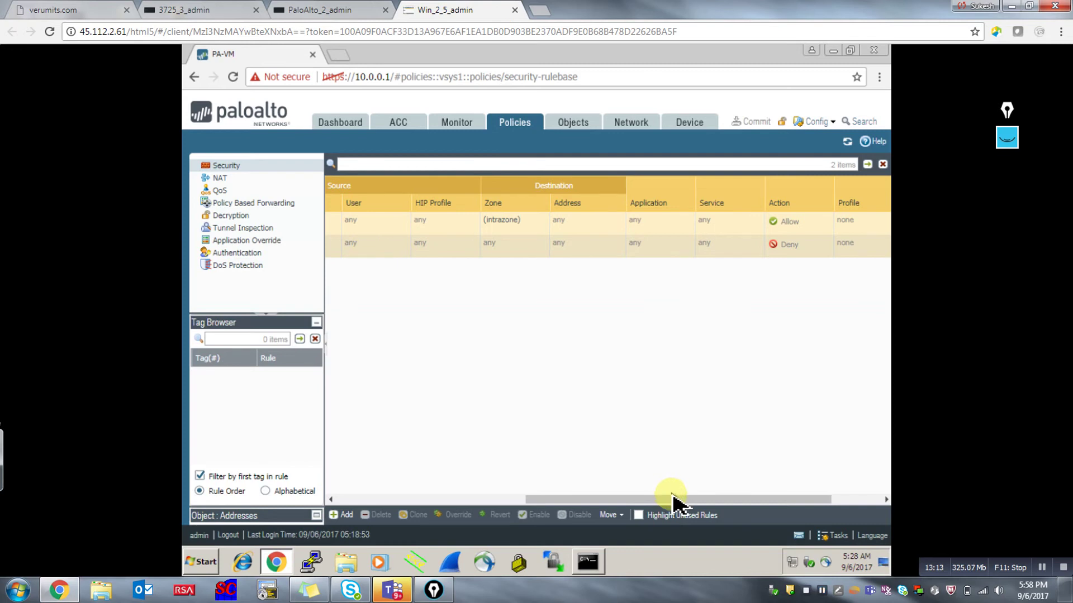
pyautogui.moveTo(673, 499); pyautogui.dragTo(430, 505)
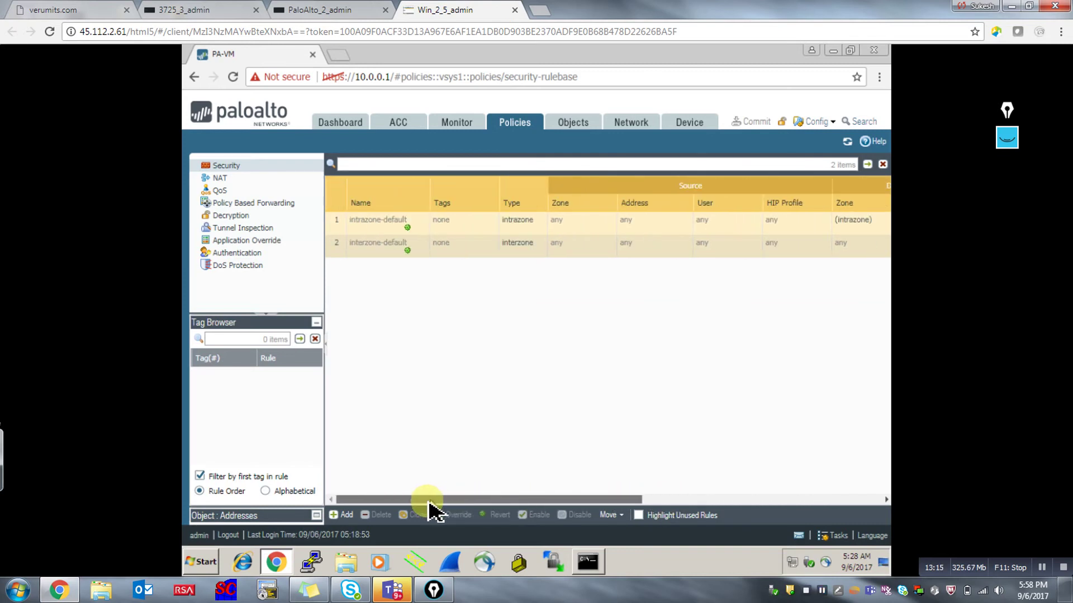
# Inspect the read-only interzone-default rule's action settings.
pyautogui.click(380, 248)
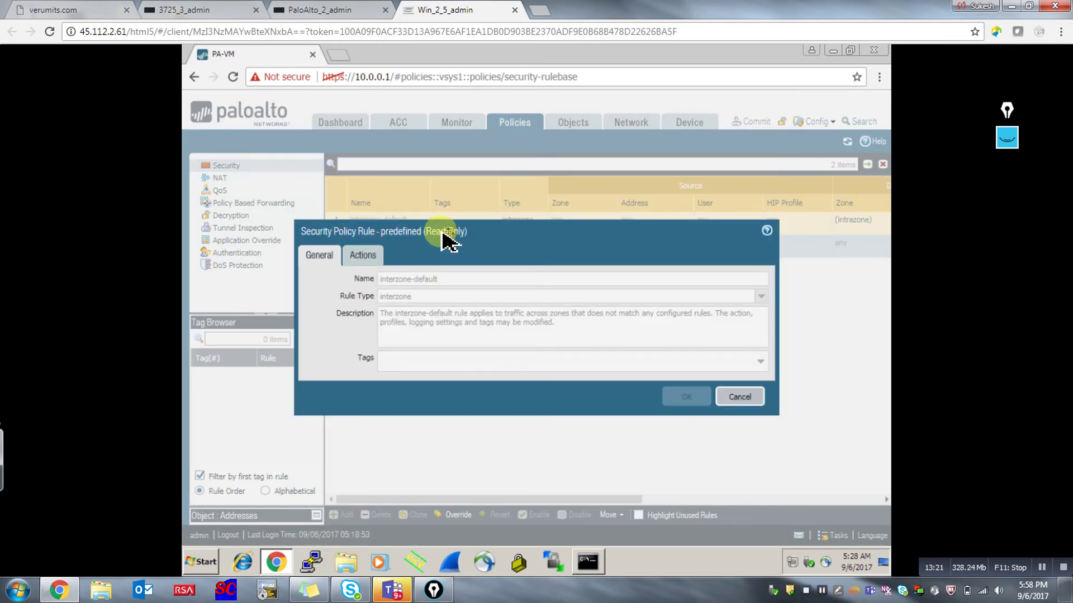
pyautogui.click(363, 255)
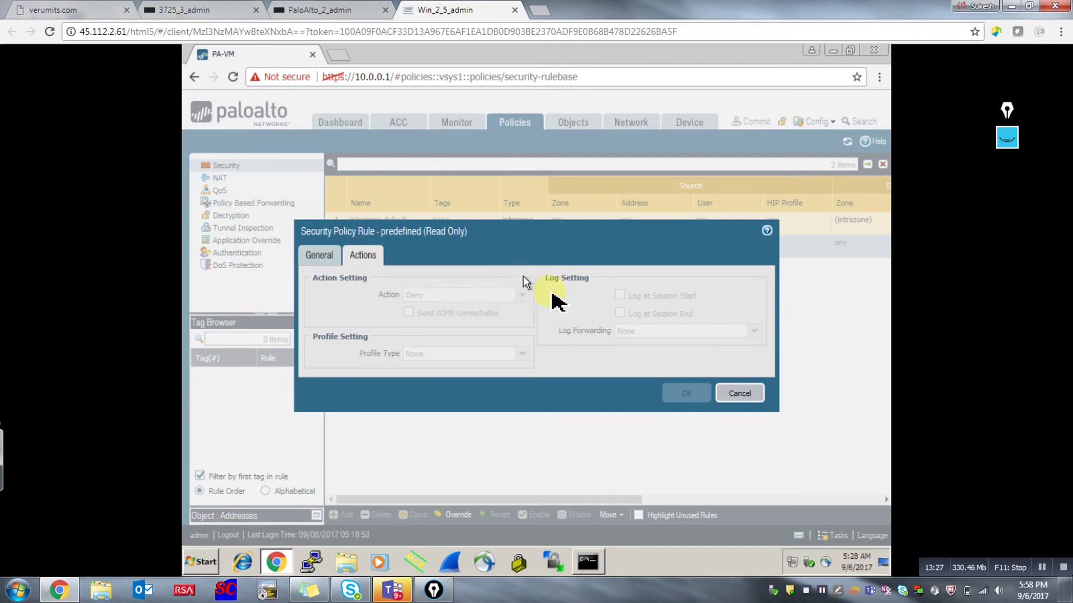
pyautogui.click(739, 394)
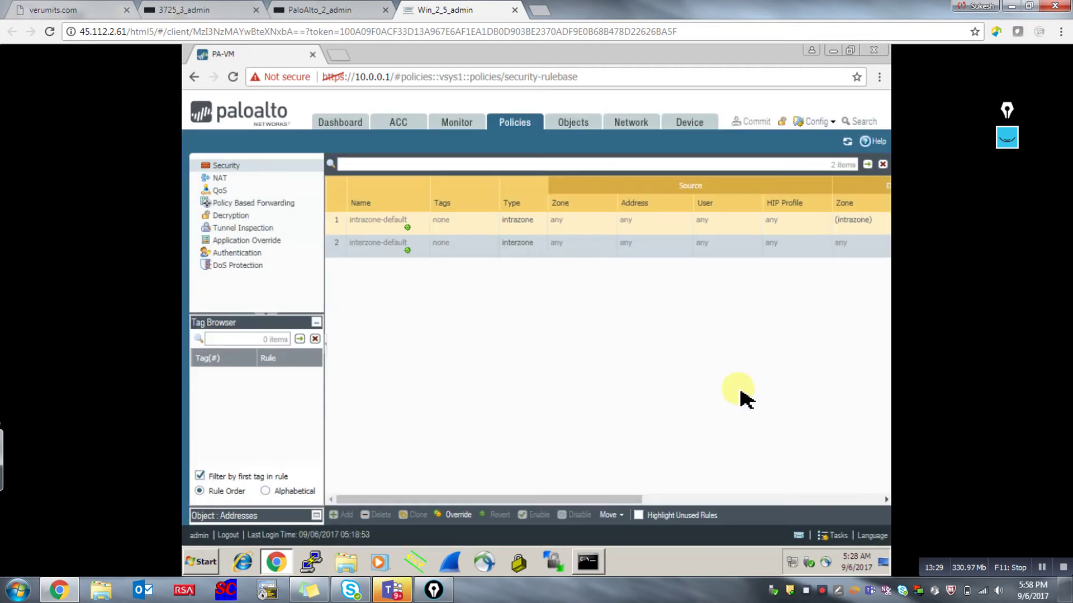
# Override interzone-default, change its action to Allow, and open the commit dialog.
pyautogui.click(457, 517)
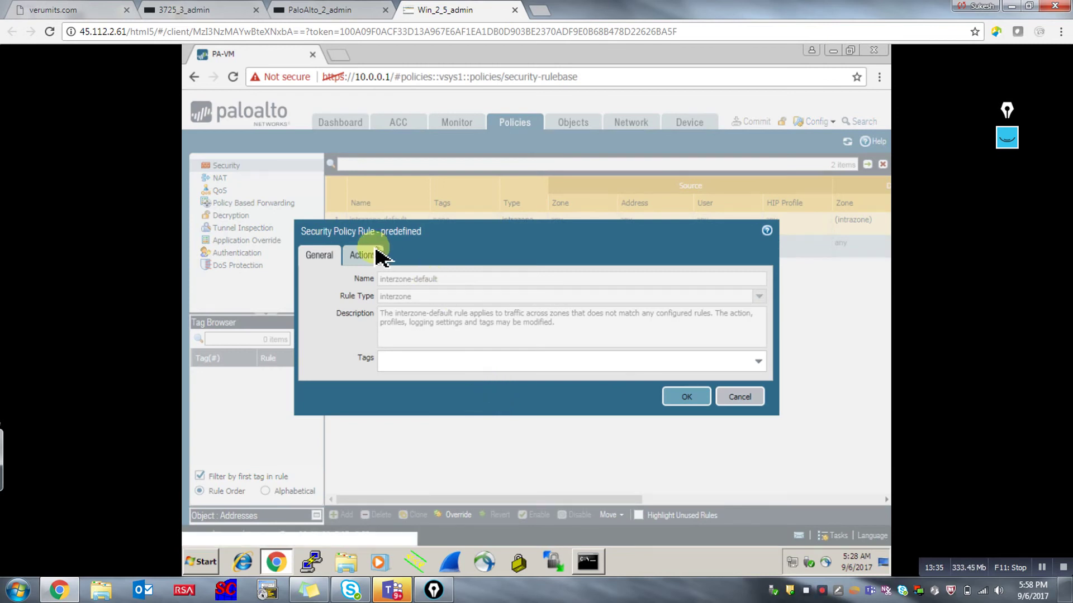
pyautogui.click(368, 257)
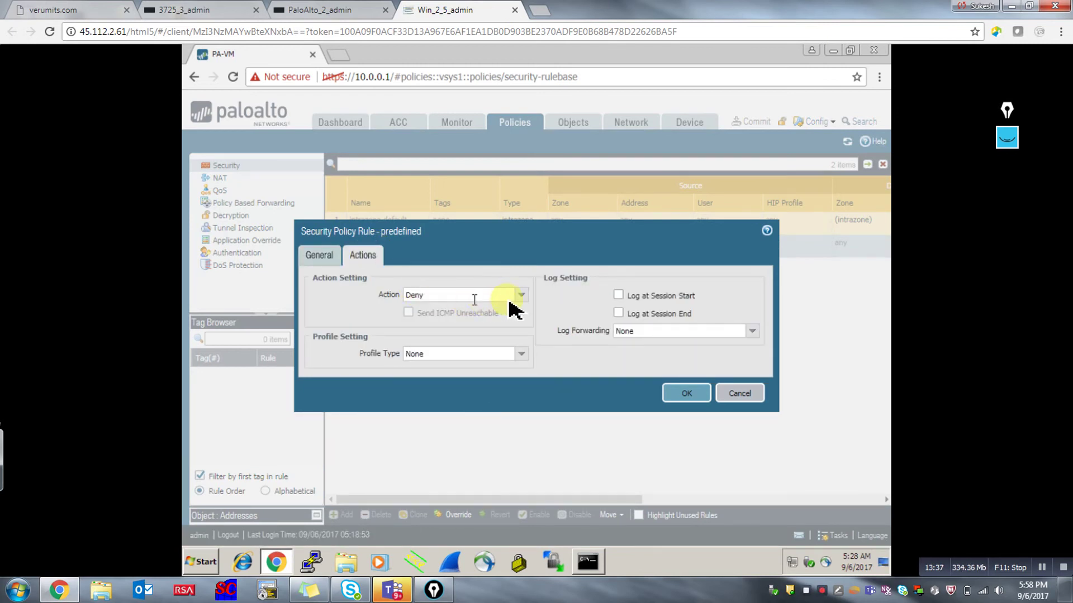
pyautogui.click(520, 296)
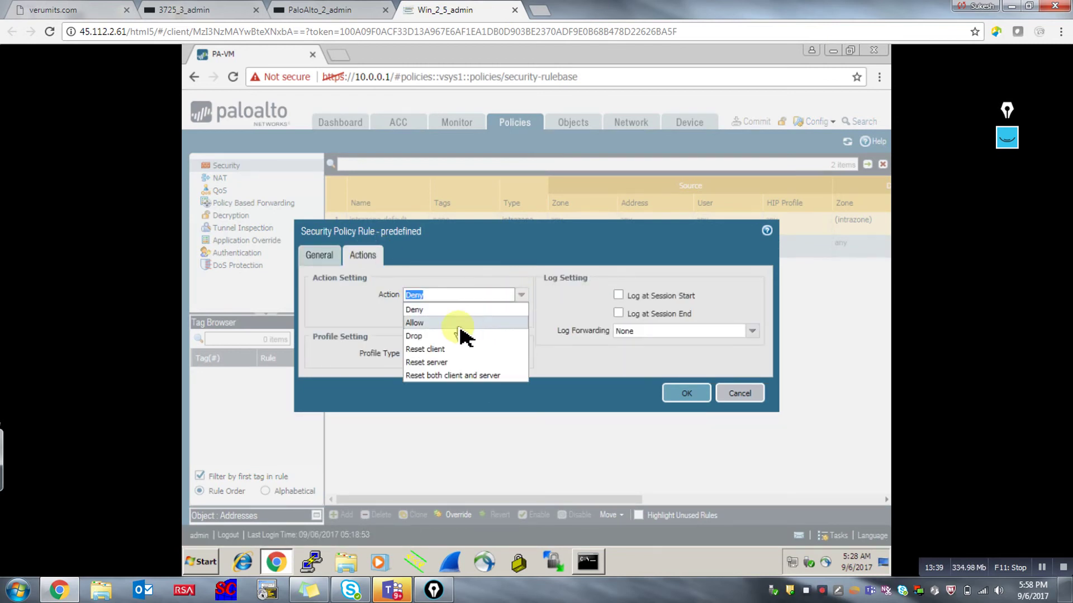
pyautogui.click(465, 324)
pyautogui.click(683, 393)
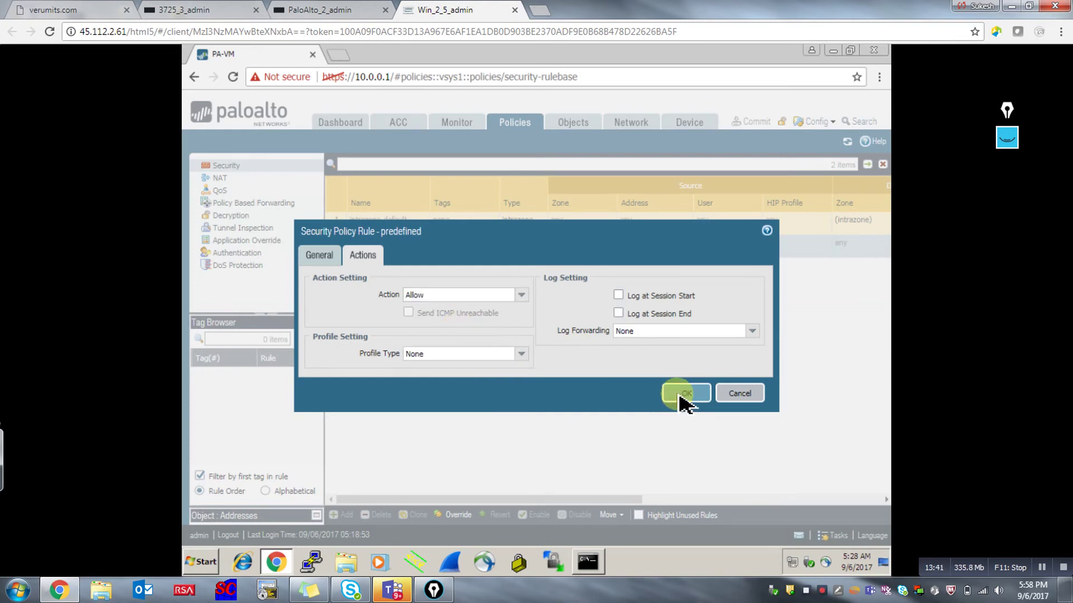
pyautogui.click(751, 122)
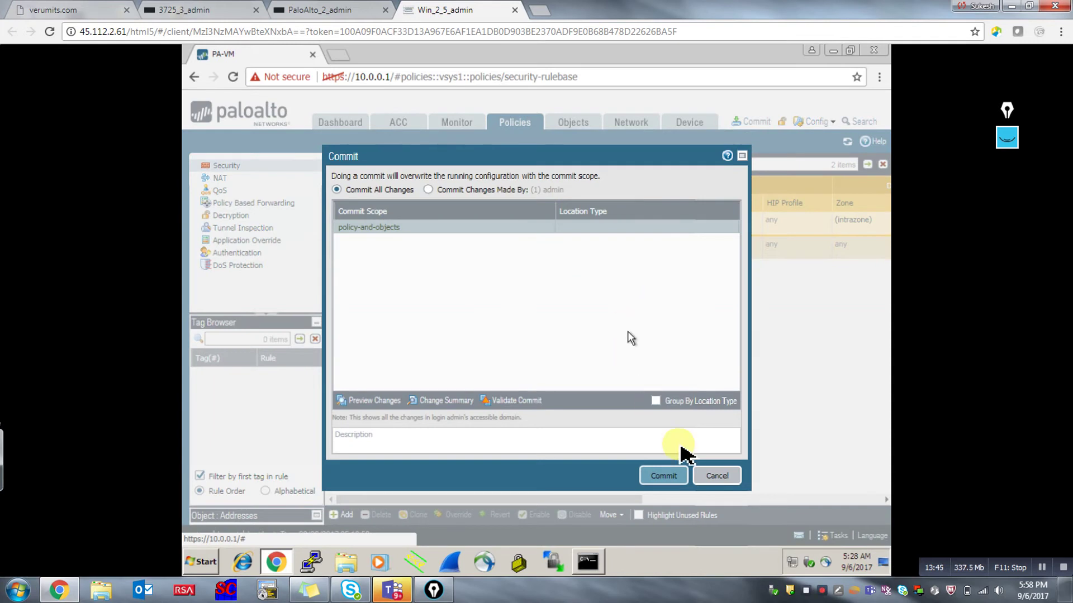
# Commit the interzone-default Allow override and wait for the commit to report Successful.
pyautogui.click(665, 476)
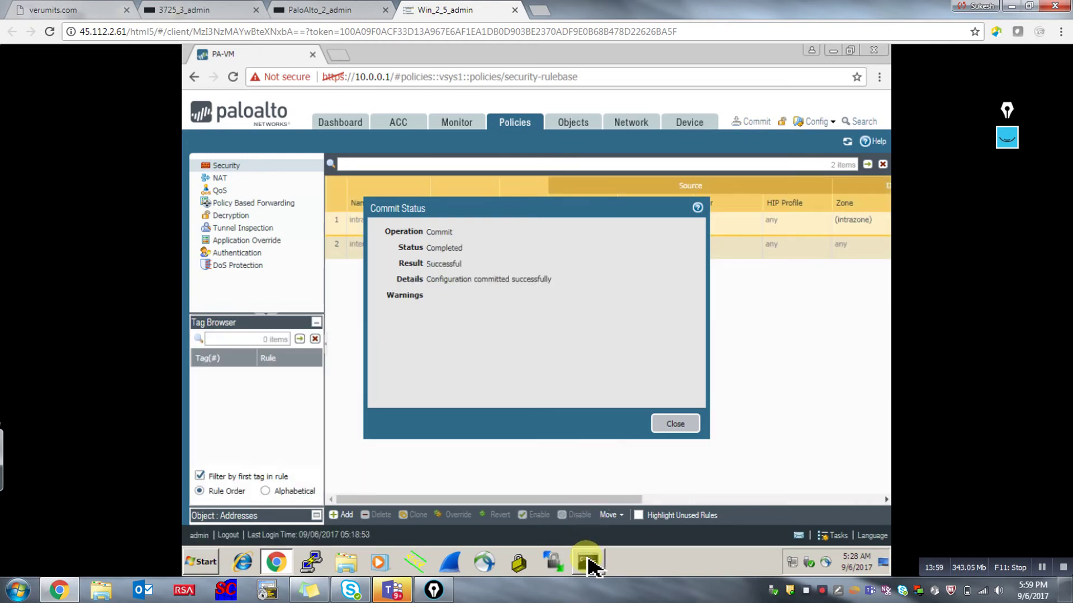
# Rerun the ping to 23.0.0.2 in the command prompt, then stop it.
pyautogui.hotkey('alt', 'Tab')
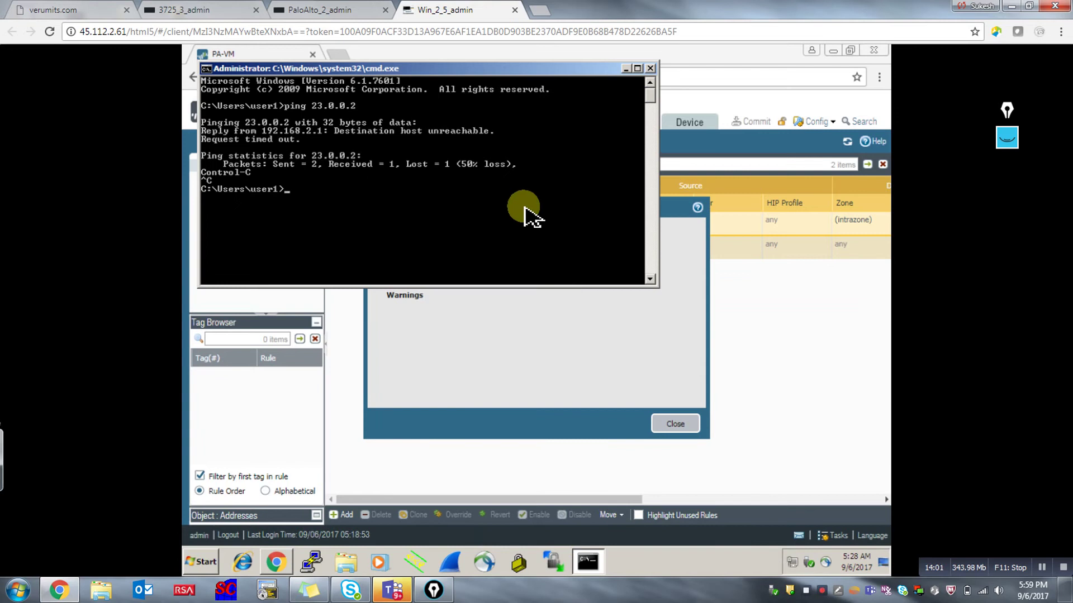
pyautogui.press('Up')
pyautogui.press('Return')
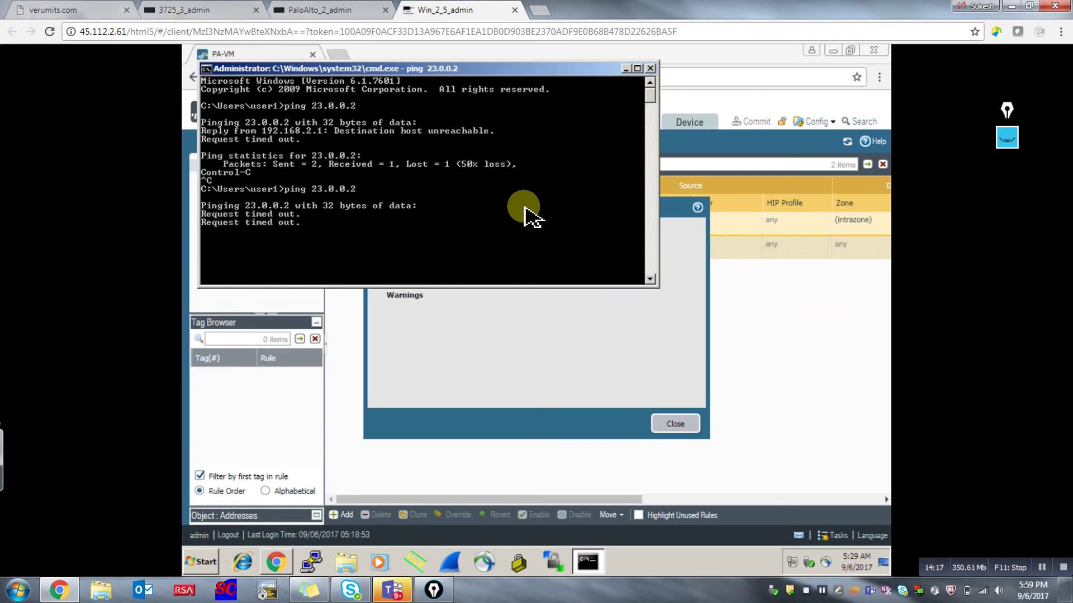
pyautogui.hotkey('ctrl', 'c')
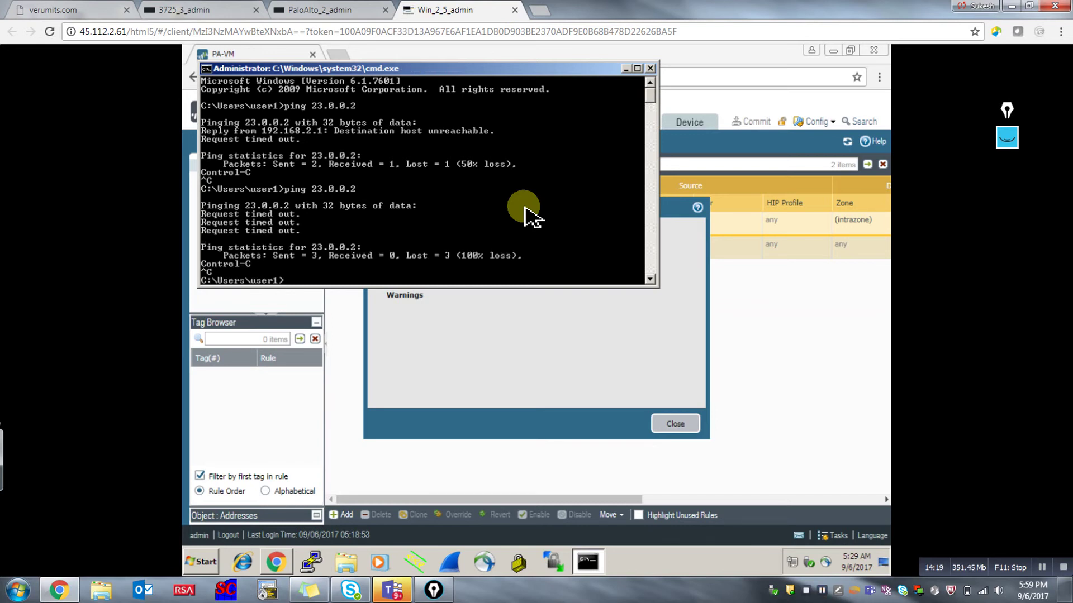
pyautogui.press('Return')
pyautogui.press('Return')
pyautogui.press('Return')
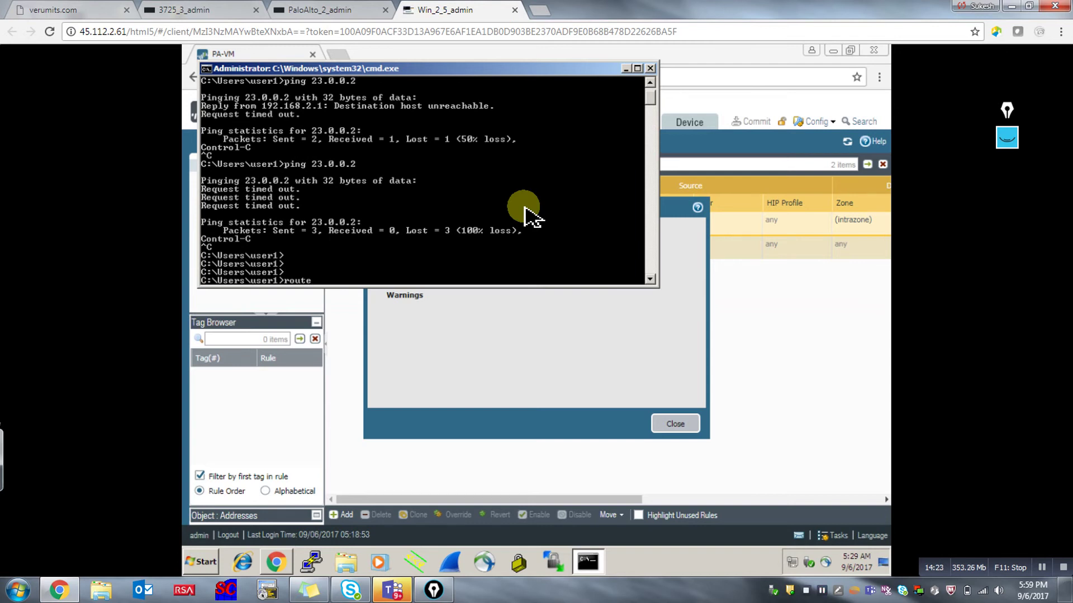
# Print the routing table with 'route print' and review its active and persistent routes.
pyautogui.write('route print')
pyautogui.press('Return')
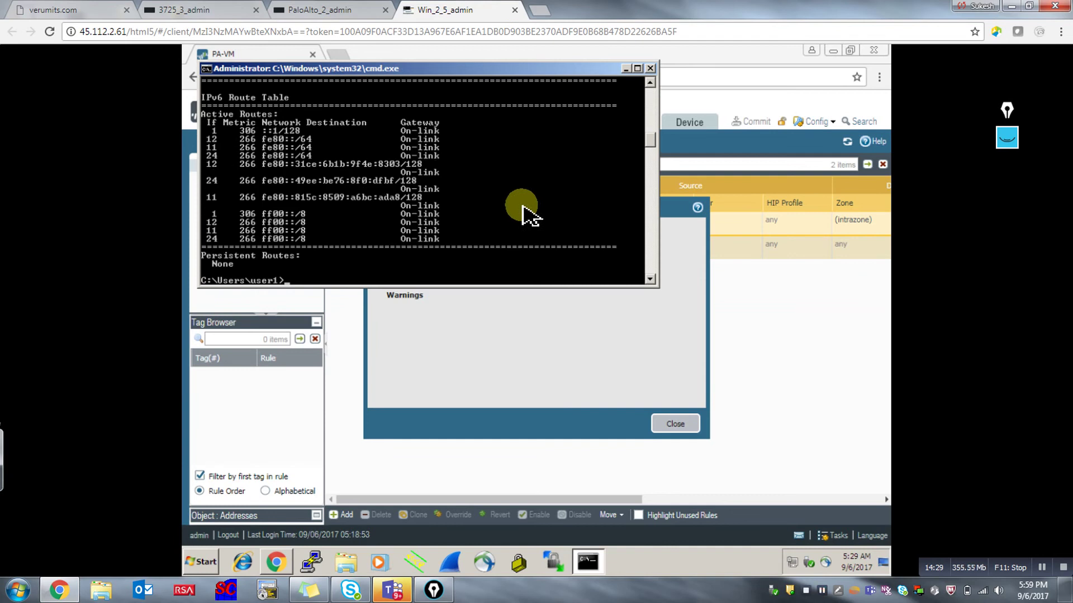
pyautogui.scroll(6, 523, 208)
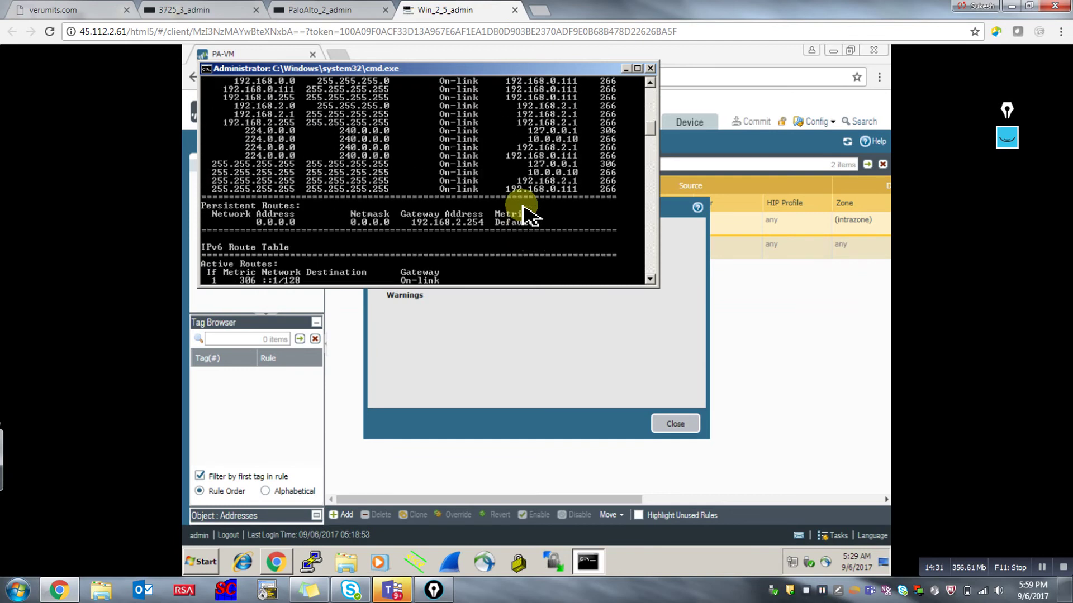
pyautogui.scroll(3, 524, 215)
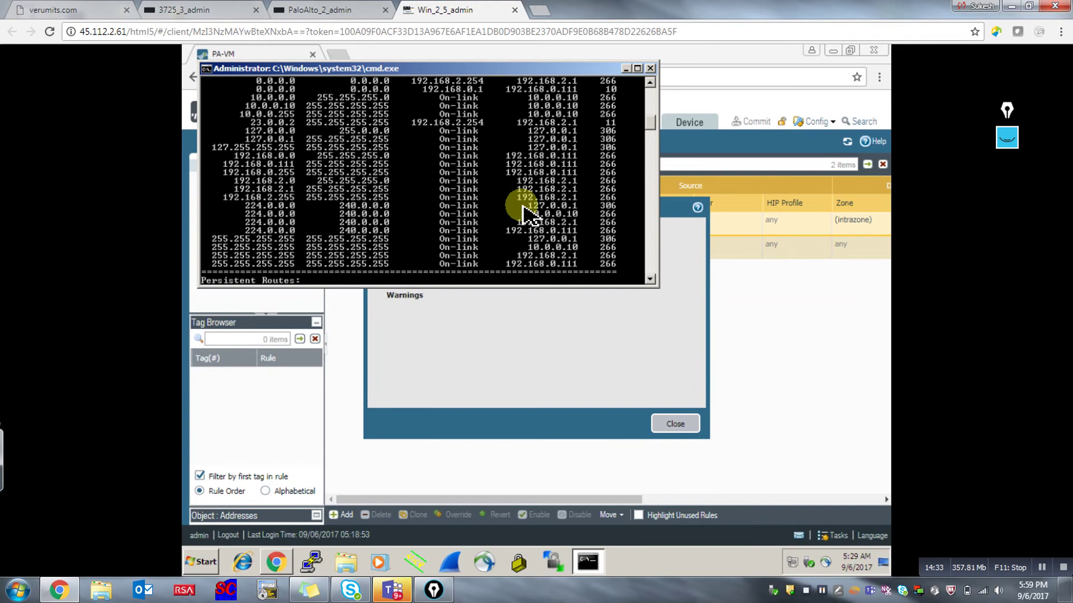
pyautogui.scroll(2, 525, 214)
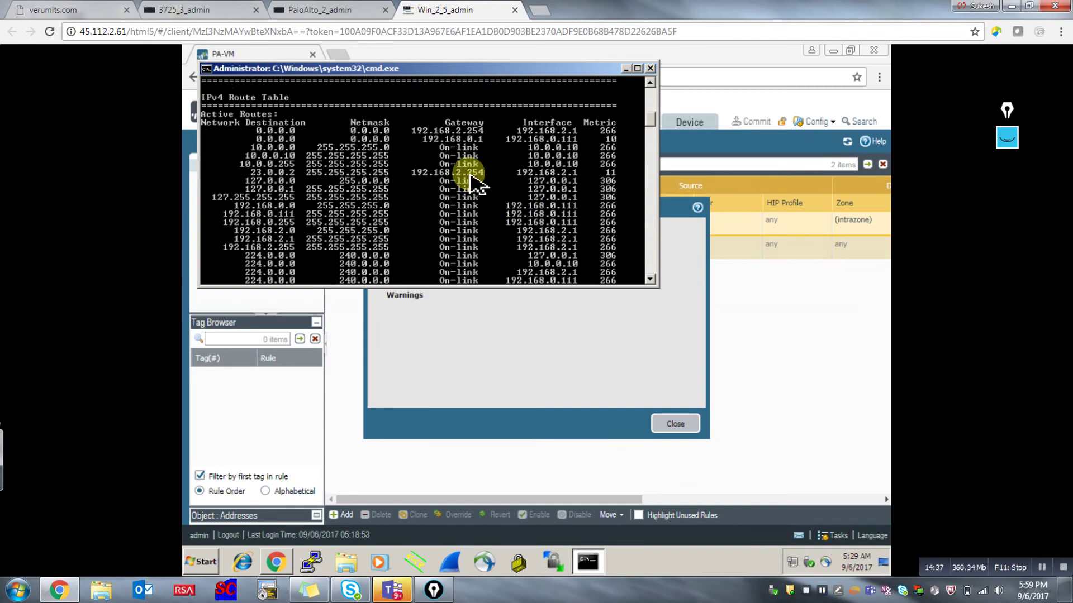
pyautogui.scroll(-1, 469, 179)
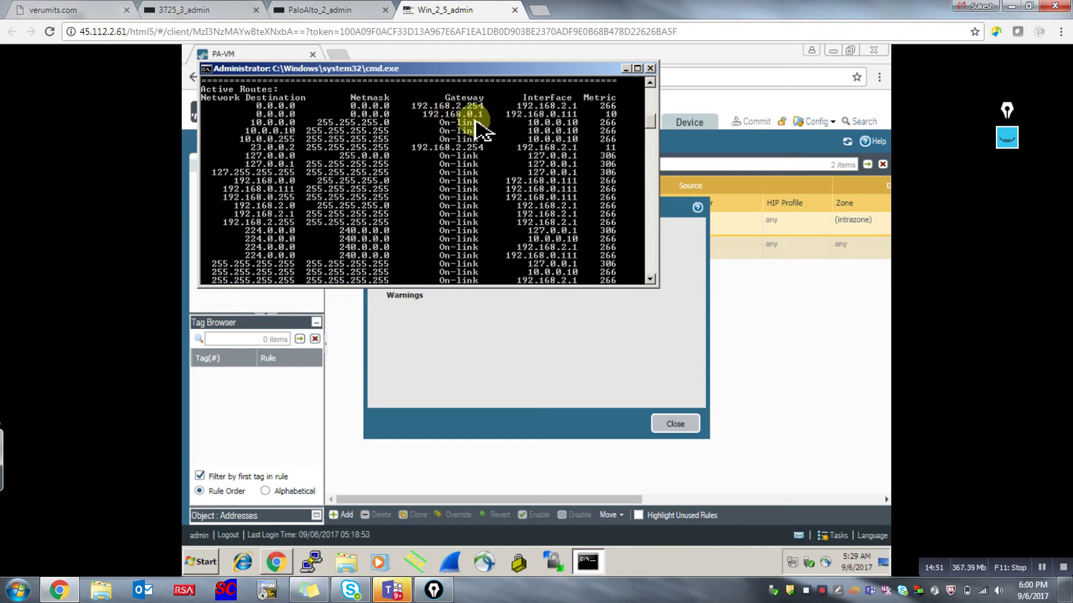
pyautogui.scroll(-1, 474, 120)
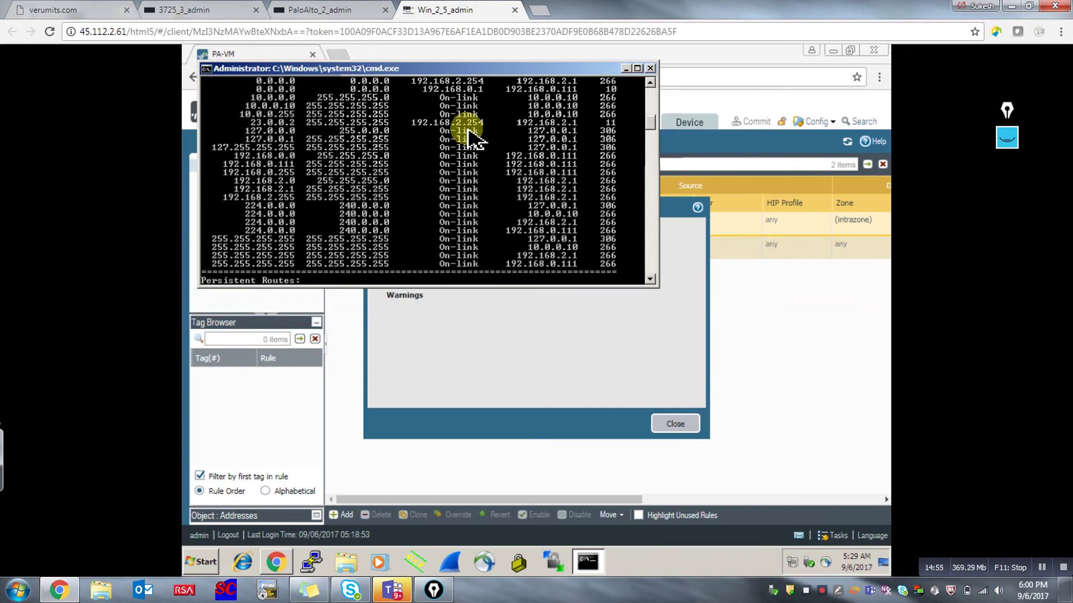
pyautogui.scroll(1, 475, 138)
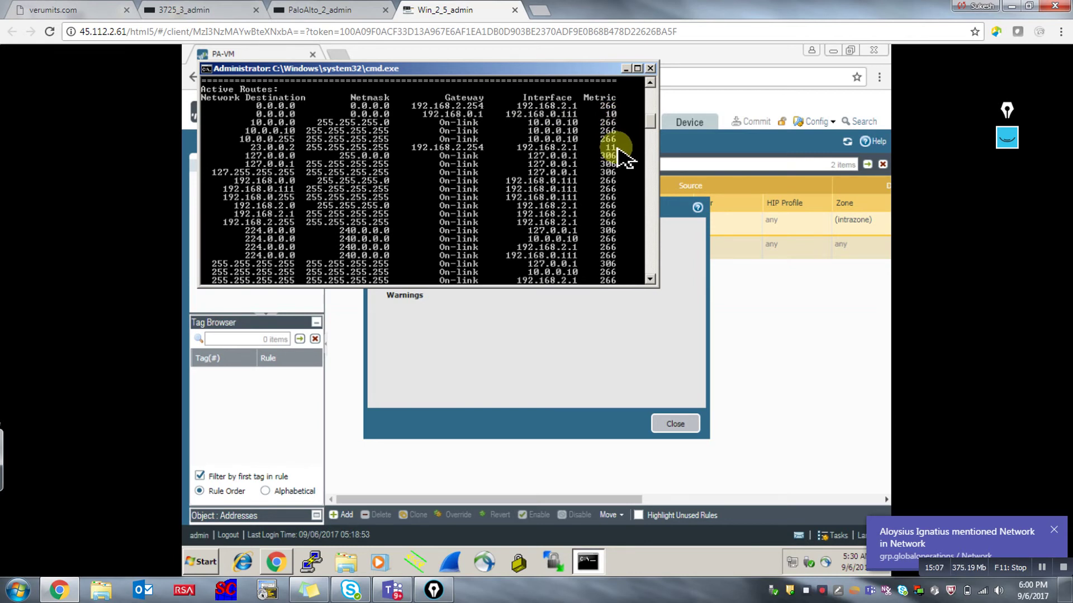
pyautogui.scroll(-4, 619, 153)
pyautogui.scroll(-3, 523, 179)
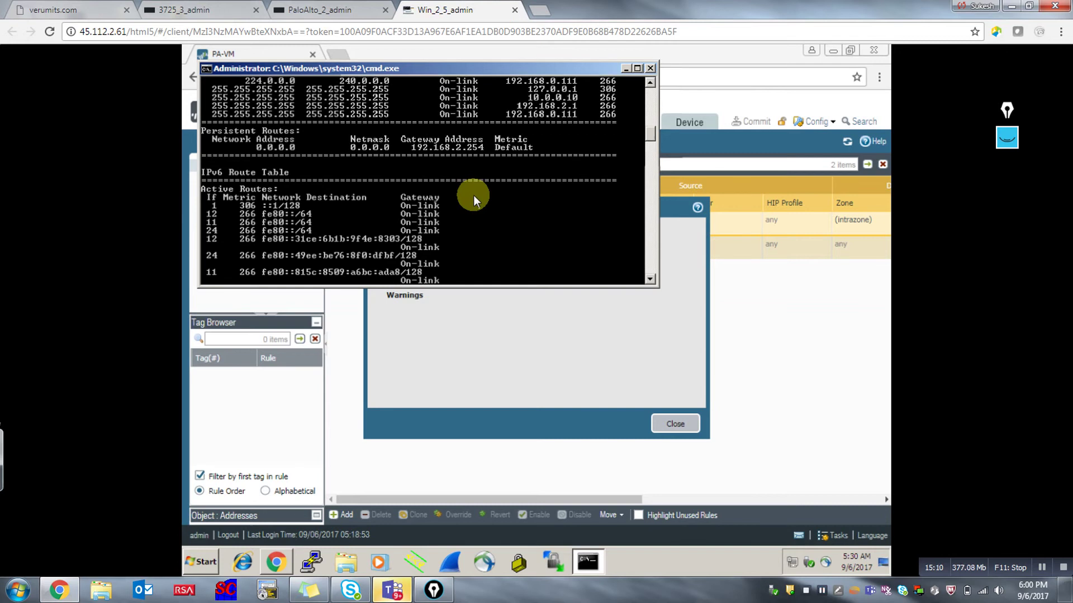
pyautogui.scroll(-4, 474, 195)
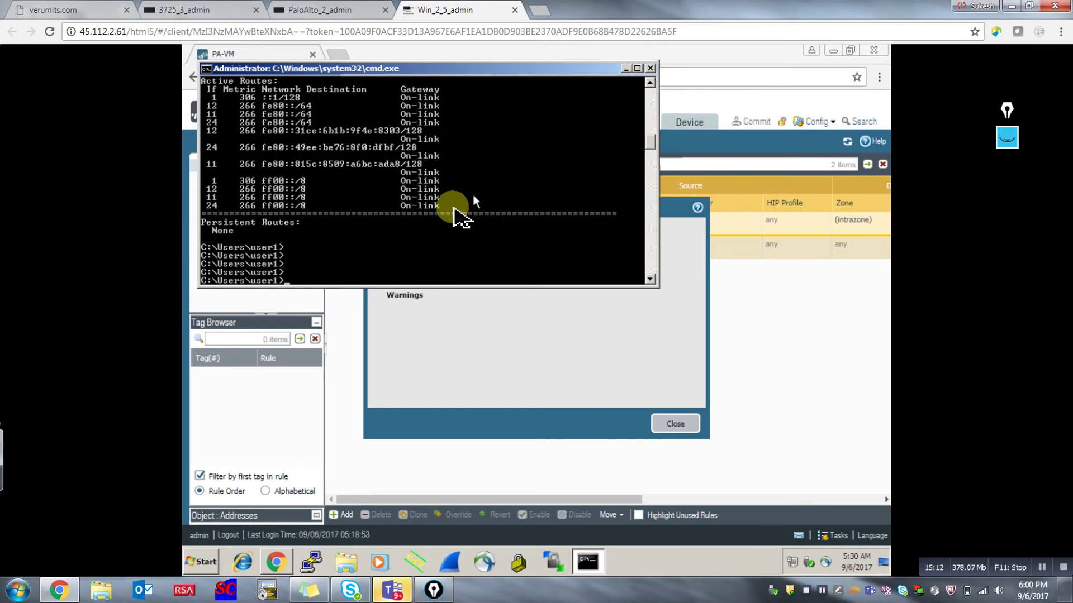
# Add a route to 23.0.0.0 mask 255.255.255.0 via 192.168.2.254 with metric 1.
pyautogui.write('rou')
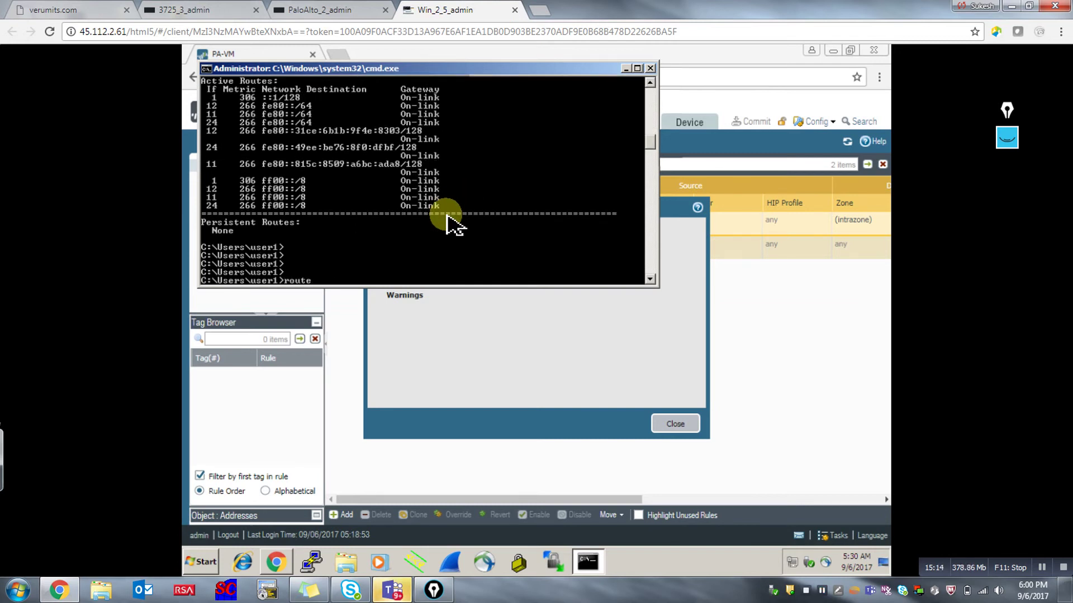
pyautogui.write('te')
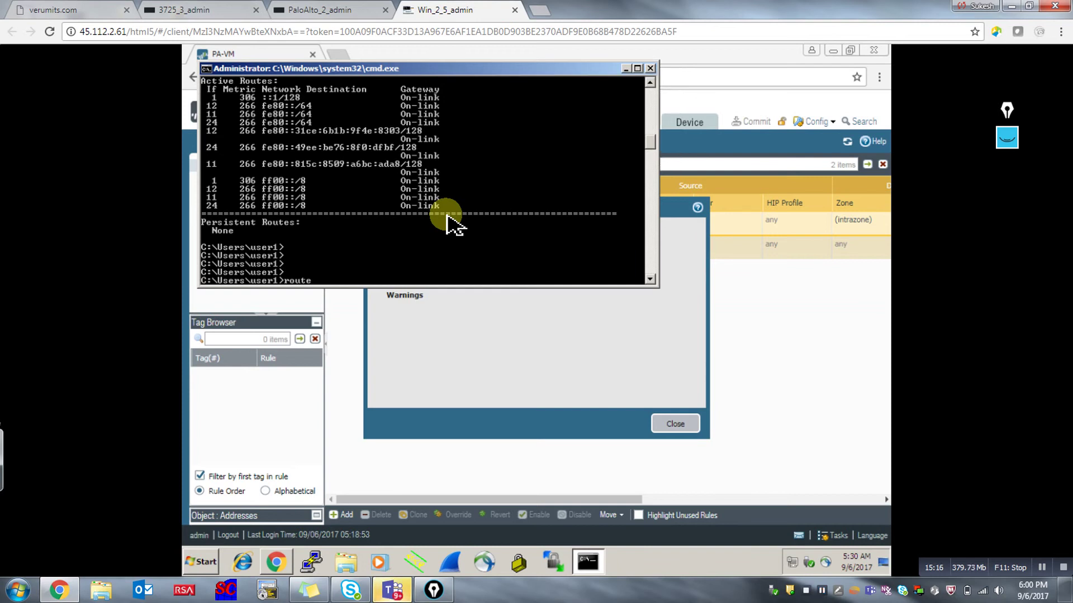
pyautogui.write(' add')
pyautogui.write('23.0.0.0 ne')
pyautogui.press('BackSpace')
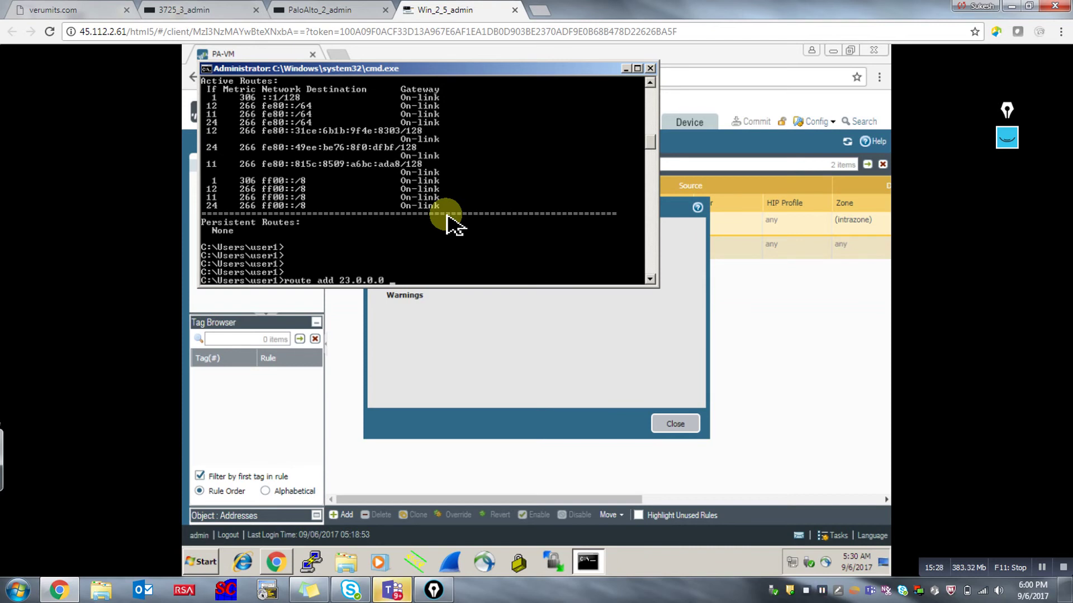
pyautogui.write('mask 255.255.255')
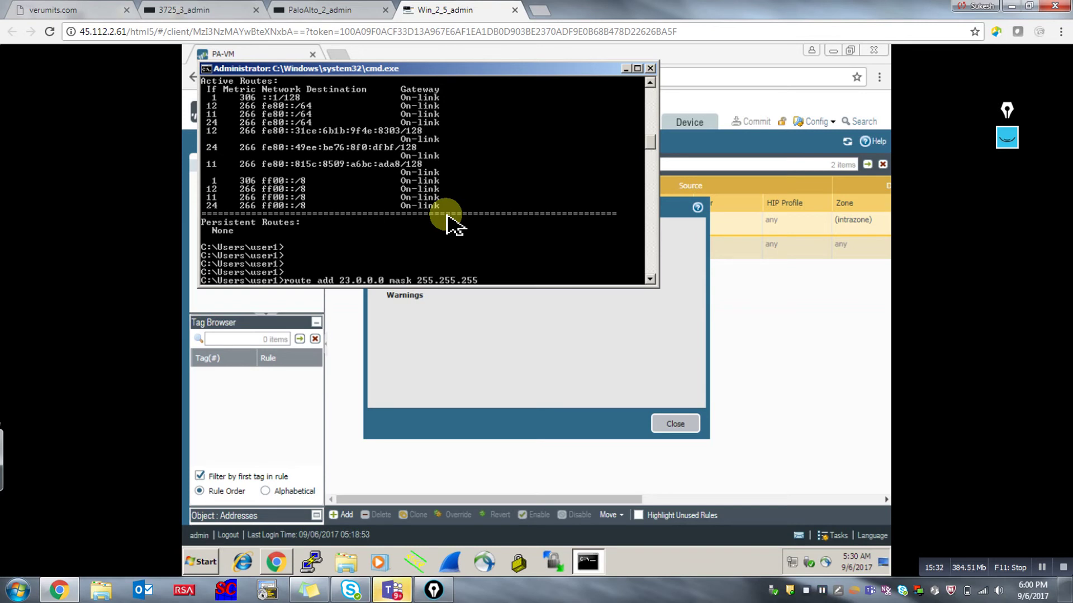
pyautogui.write('.0 192.168.')
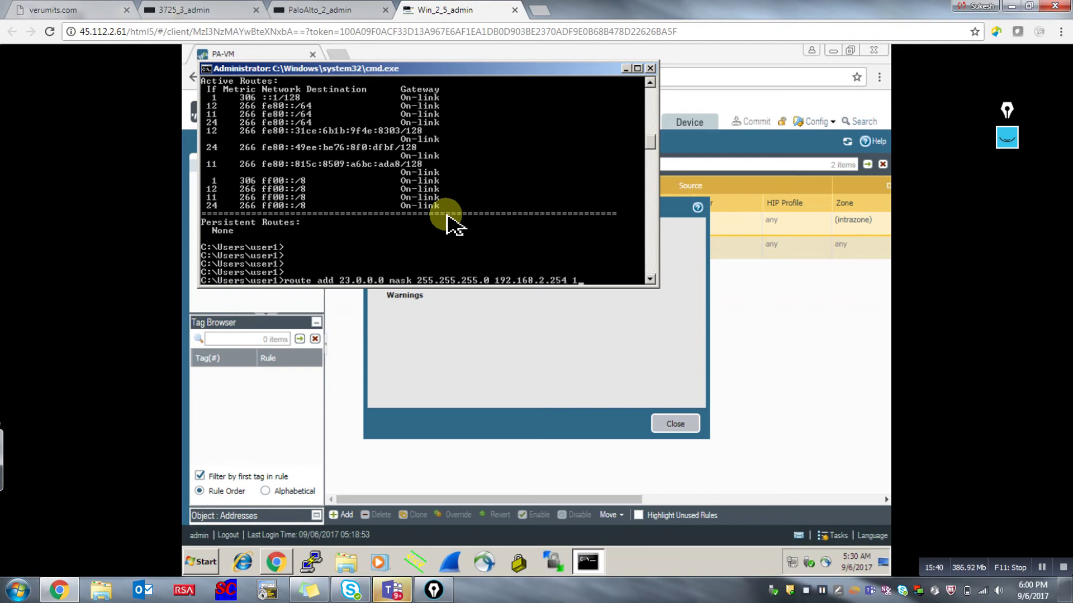
pyautogui.write('2.254 1')
pyautogui.press('Return')
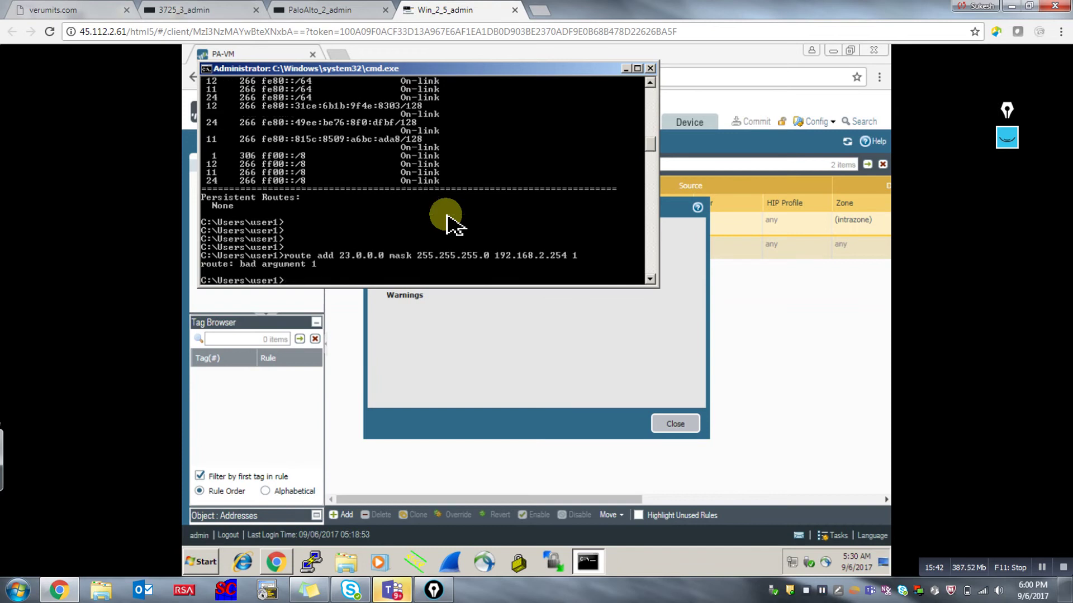
pyautogui.press('Up')
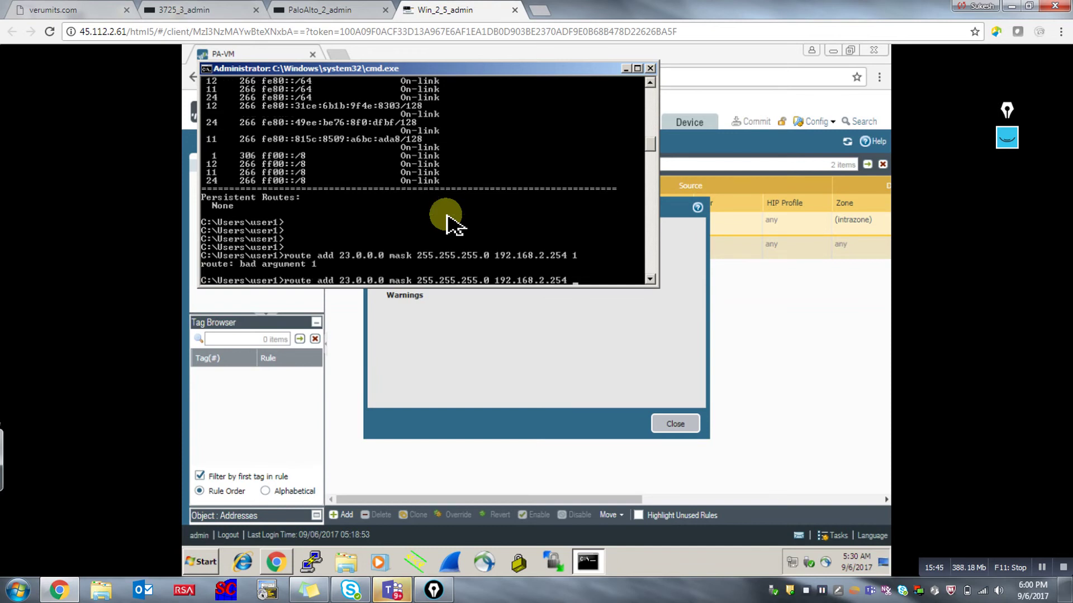
pyautogui.write('metric')
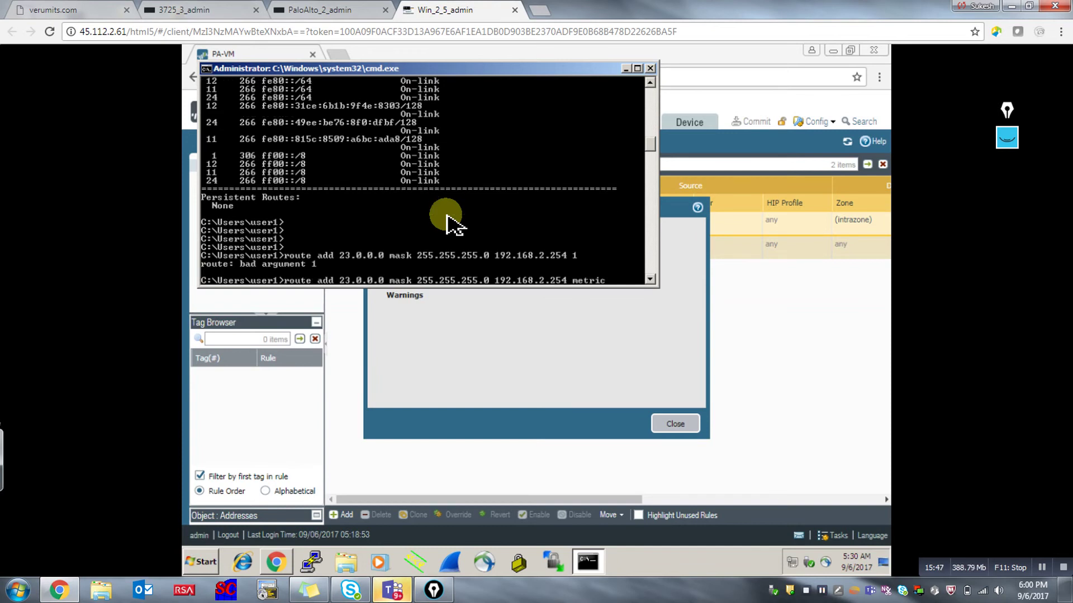
pyautogui.write(' 1')
pyautogui.press('Return')
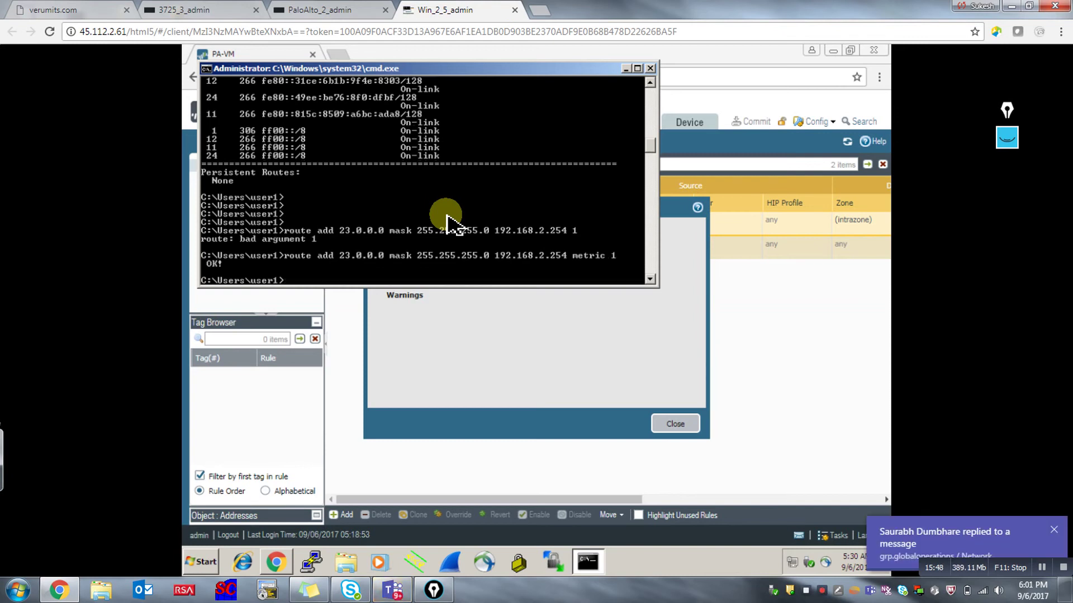
# Ping 23.0.0.2 again to test the new route, which still shows loss.
pyautogui.press('Return')
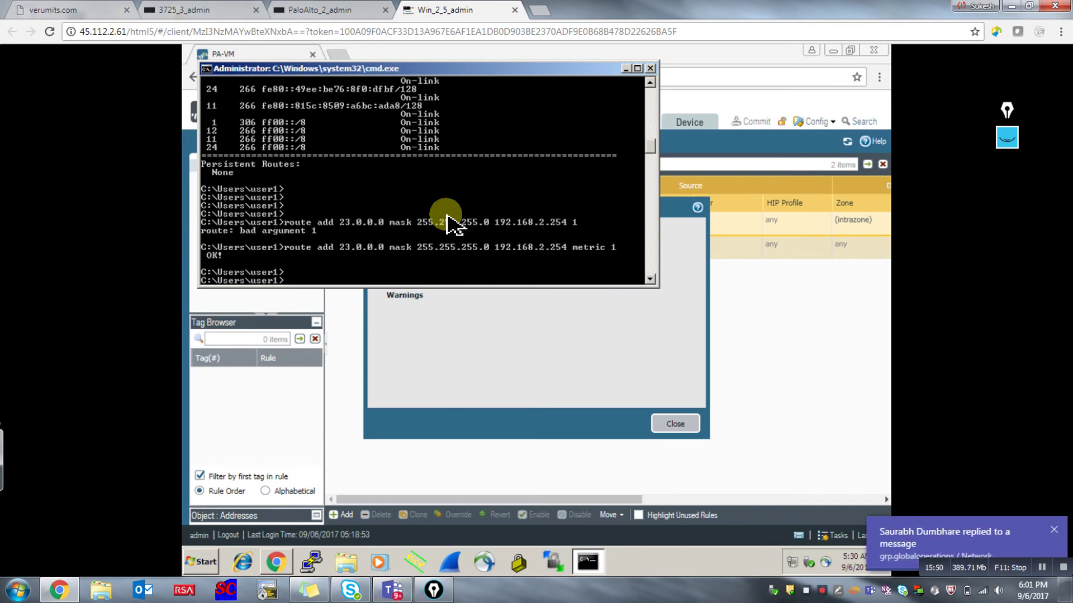
pyautogui.press('Up')
pyautogui.press('Up')
pyautogui.press('Up')
pyautogui.press('Up')
pyautogui.press('Return')
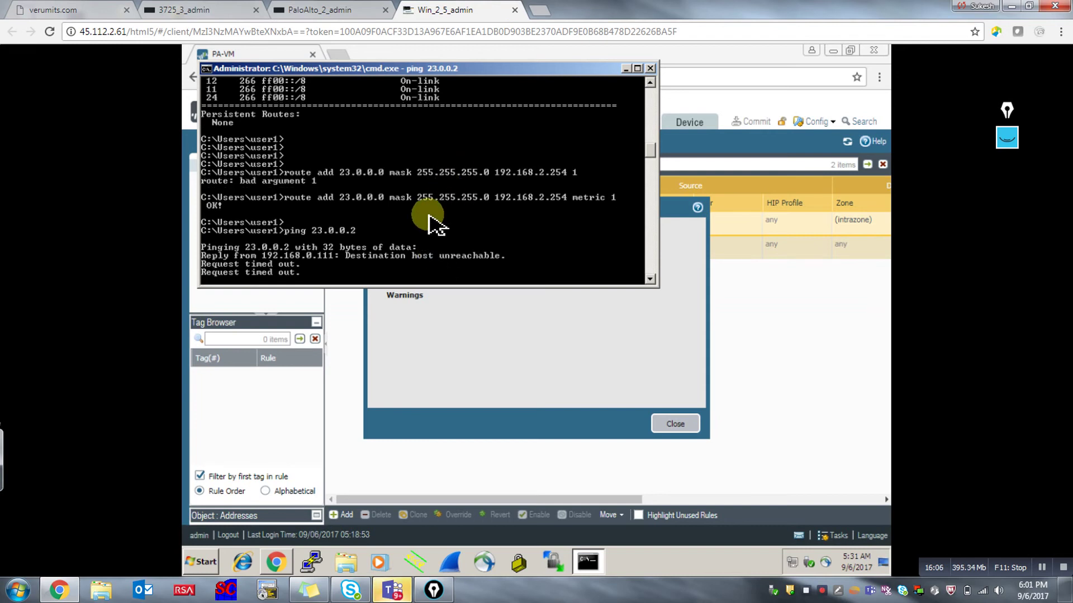
pyautogui.hotkey('ctrl', 'c')
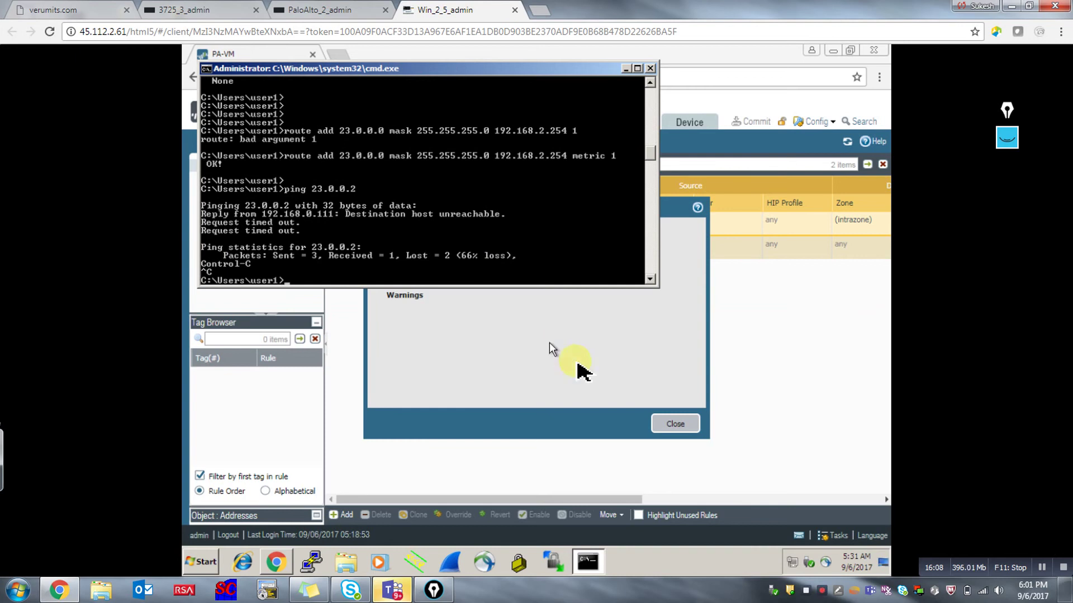
pyautogui.click(675, 425)
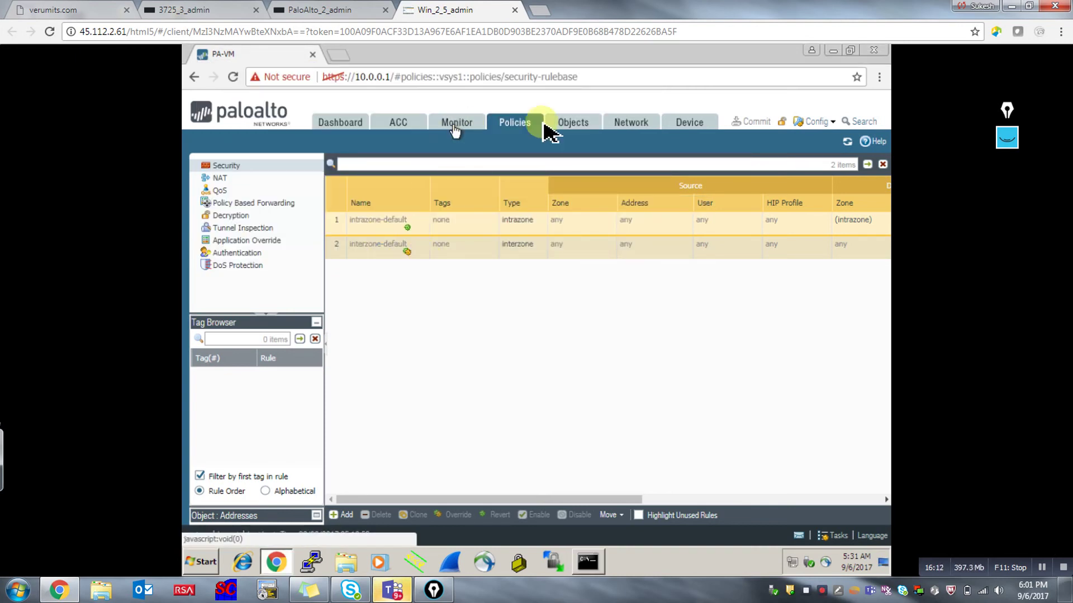
# Open ethernet1/2's IPv4 address settings from the Network Interfaces page.
pyautogui.click(628, 127)
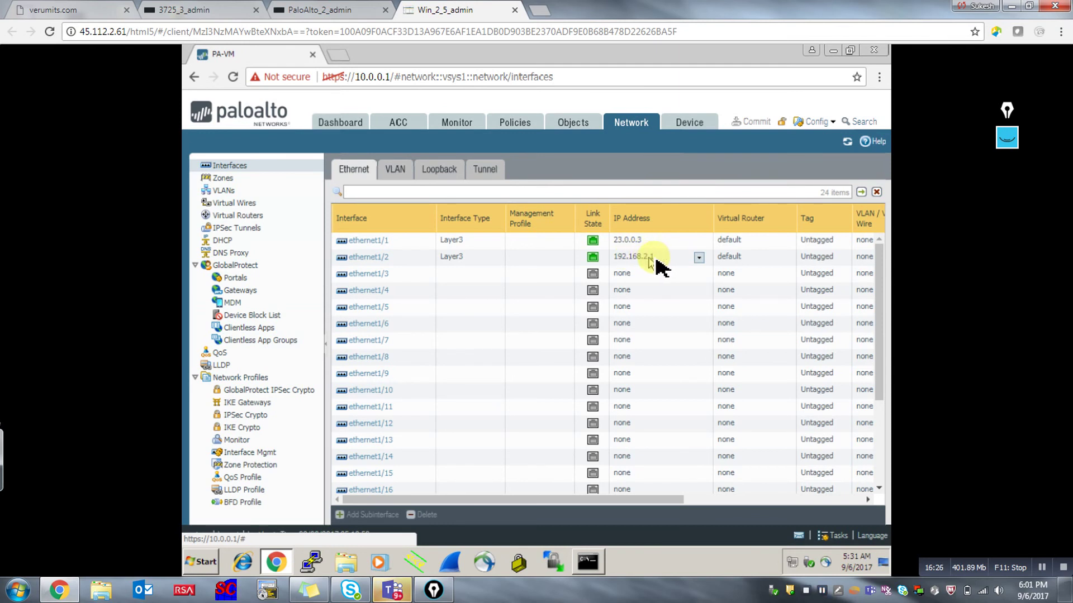
pyautogui.click(374, 259)
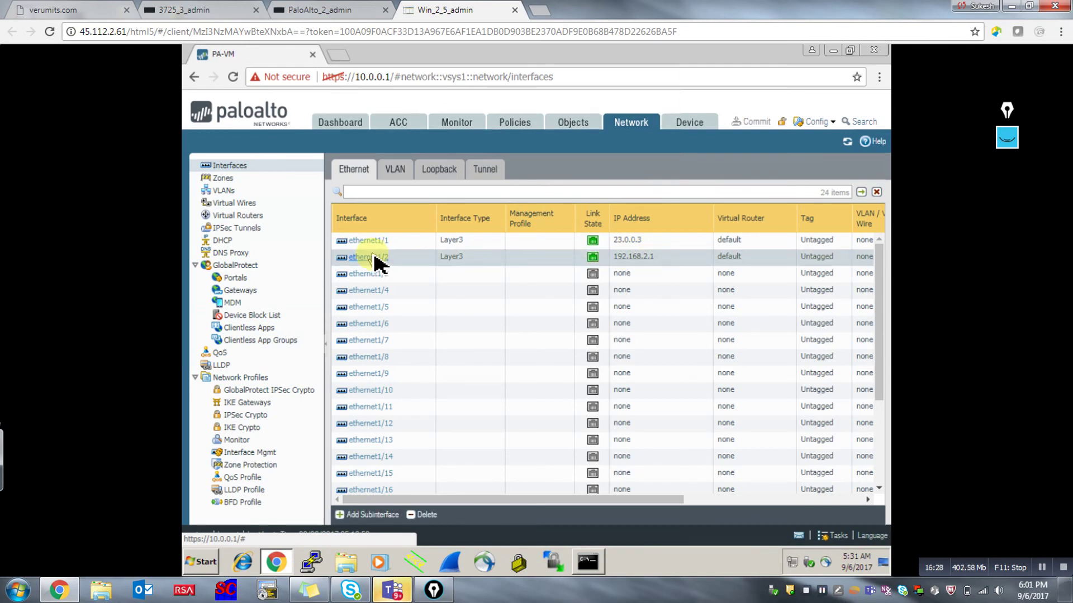
pyautogui.click(373, 256)
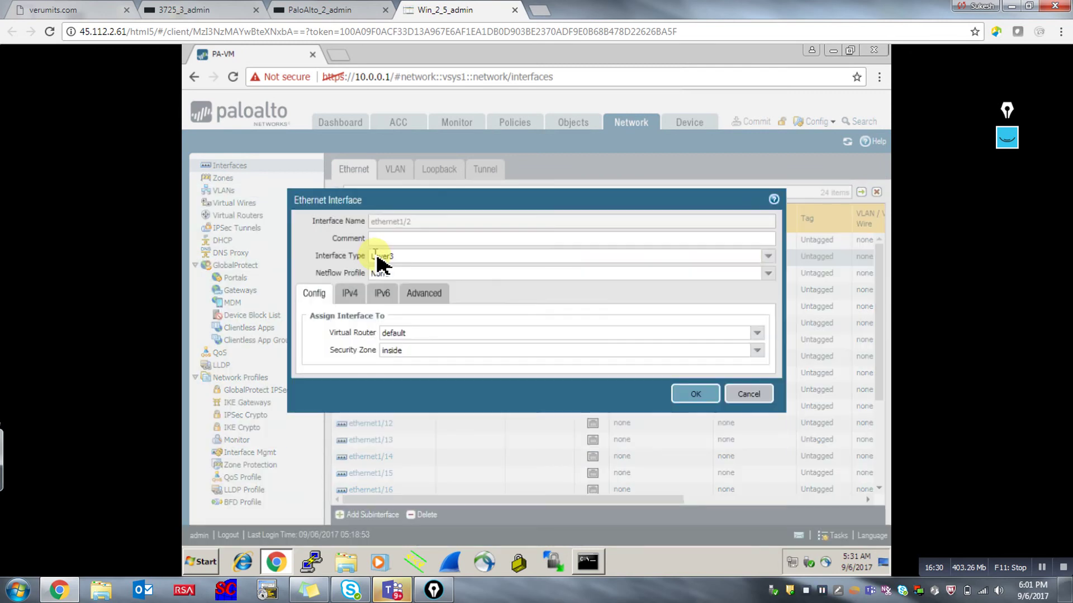
pyautogui.click(350, 293)
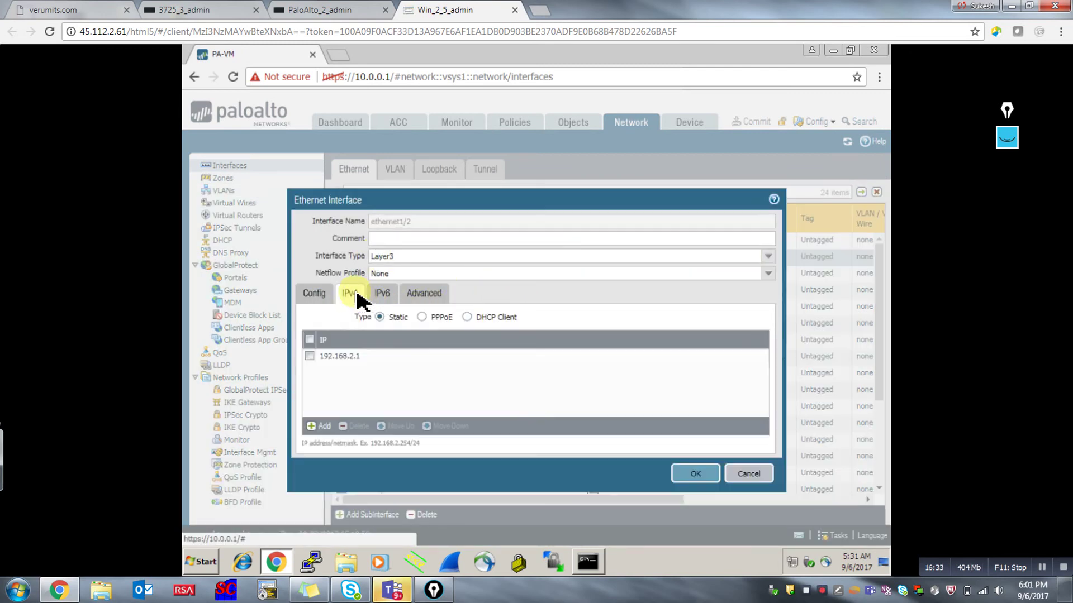
# Replace 192.168.2.1 with a new 192.168.2.254/24 address object and save the interface.
pyautogui.click(352, 360)
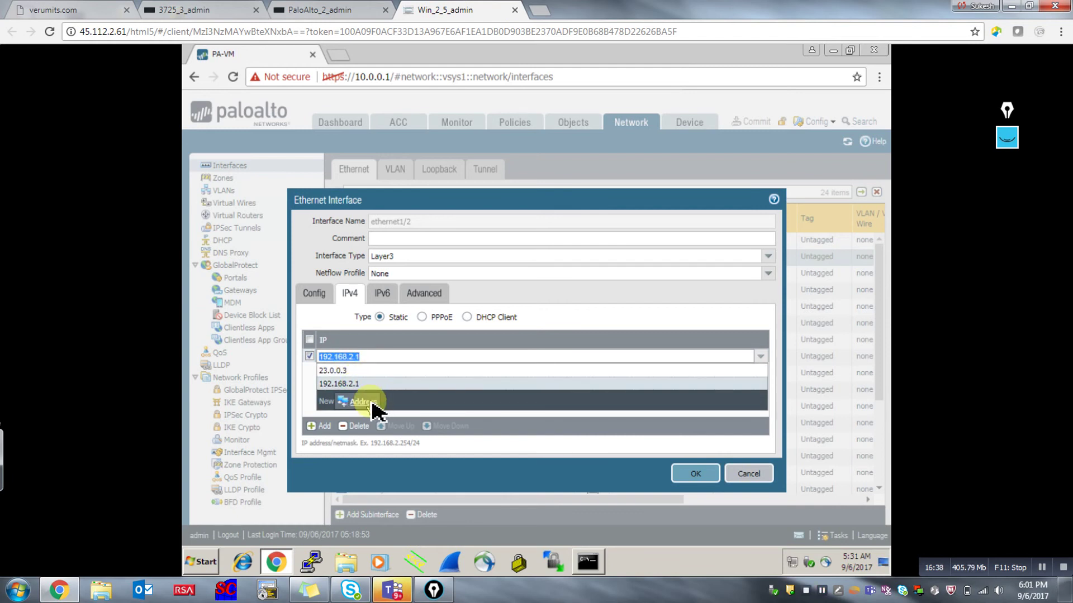
pyautogui.click(372, 404)
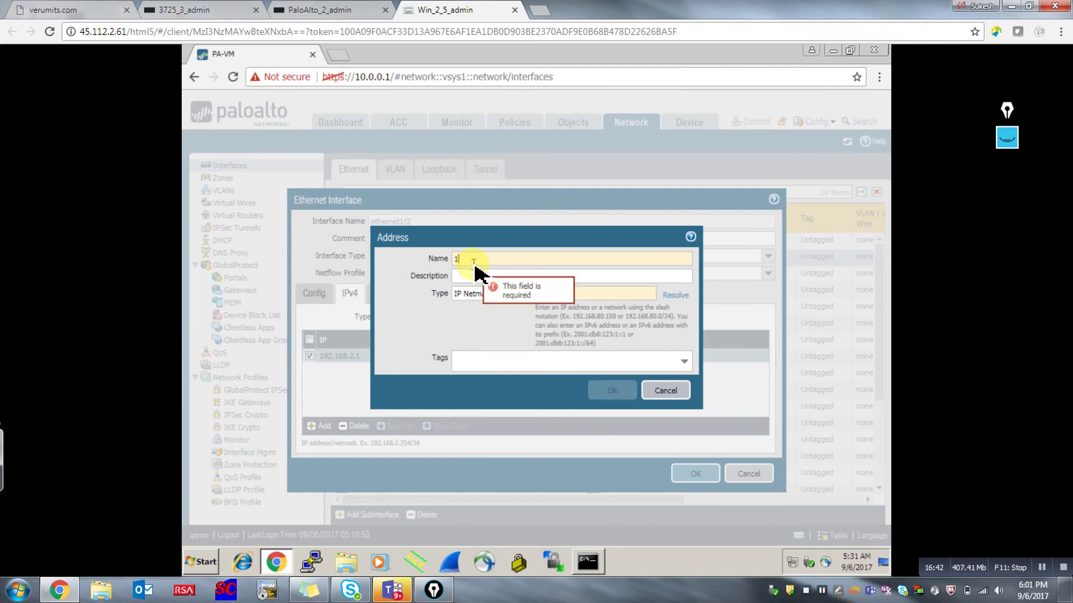
pyautogui.write('192.168')
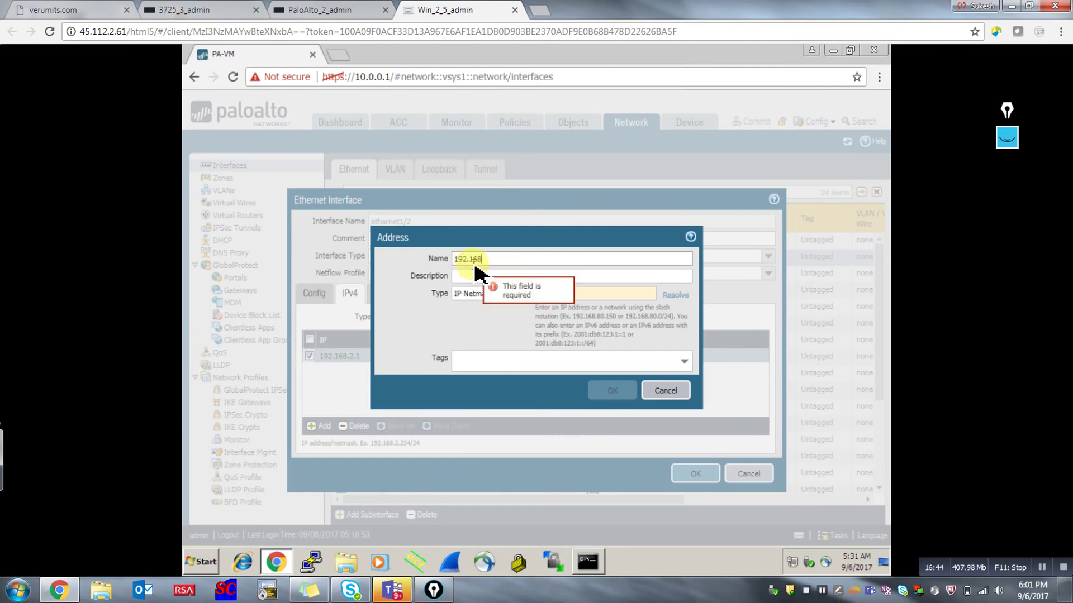
pyautogui.write('.2.254')
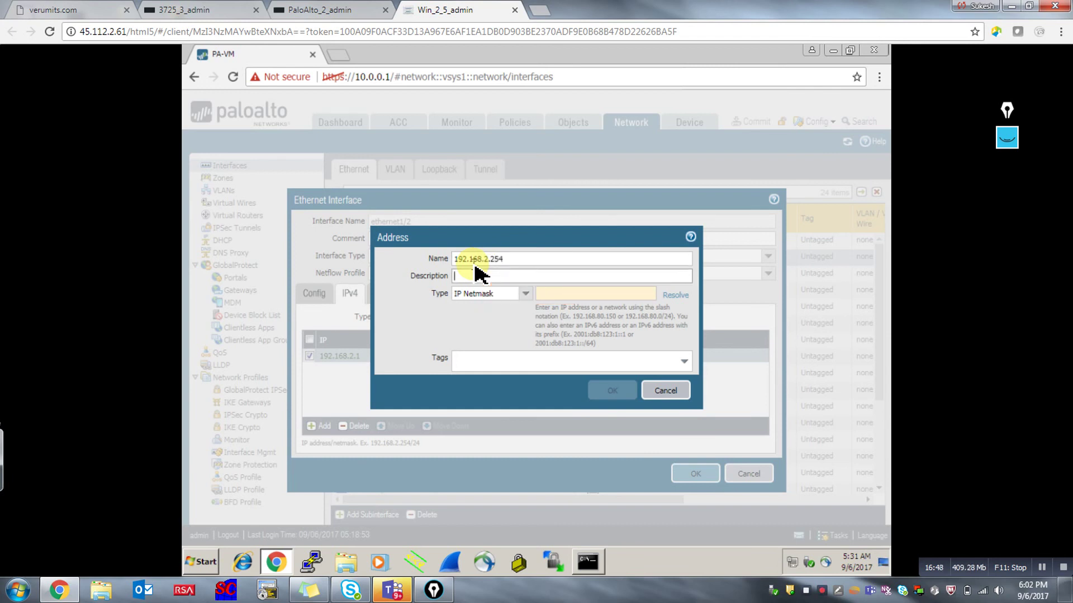
pyautogui.press('Tab')
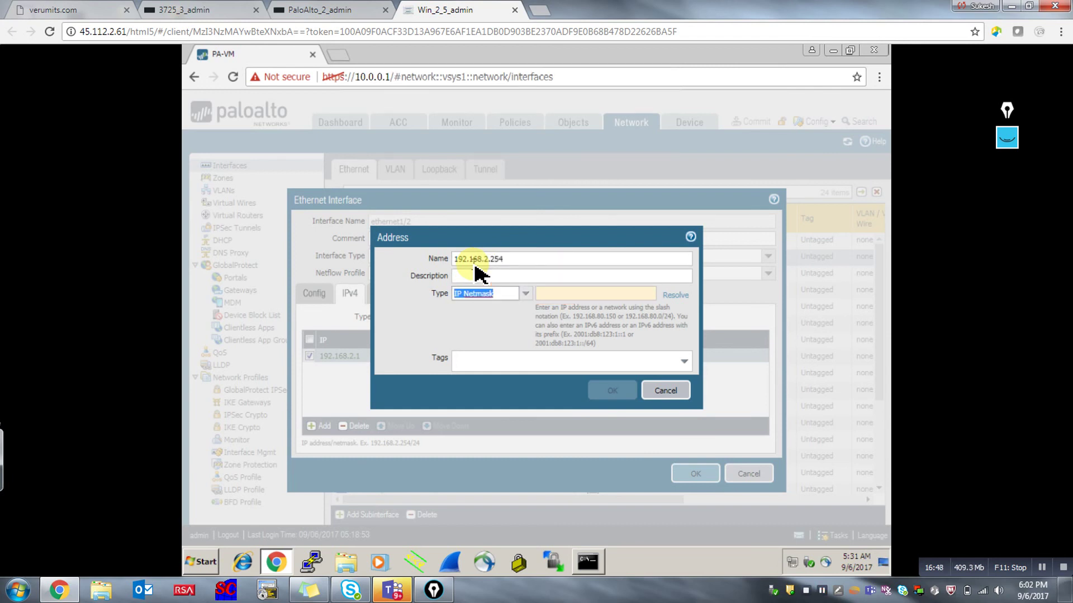
pyautogui.press('Tab')
pyautogui.write('19')
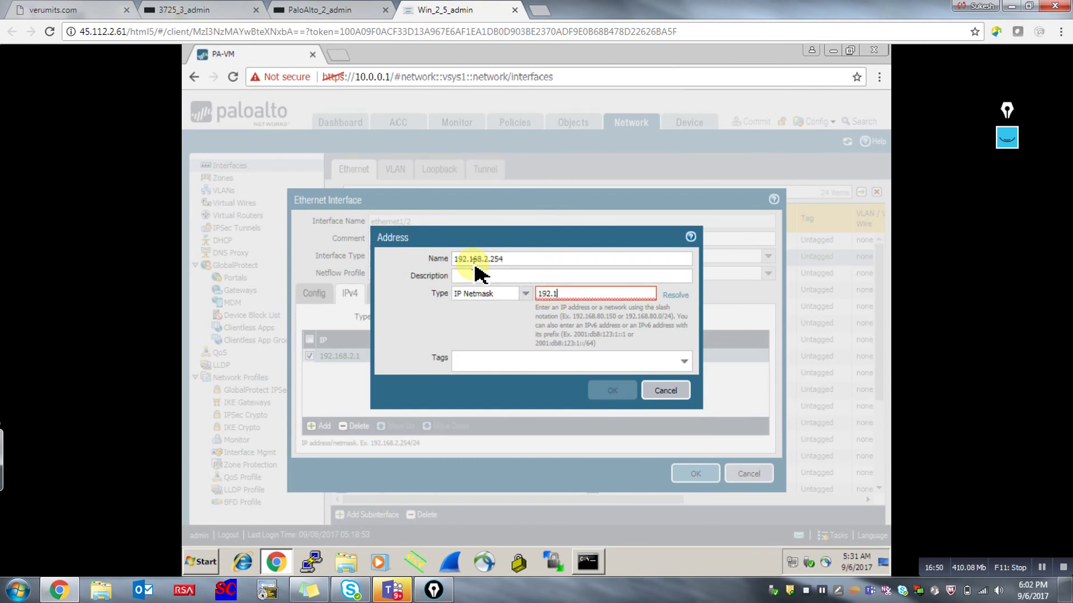
pyautogui.write('2.168.2.254/24')
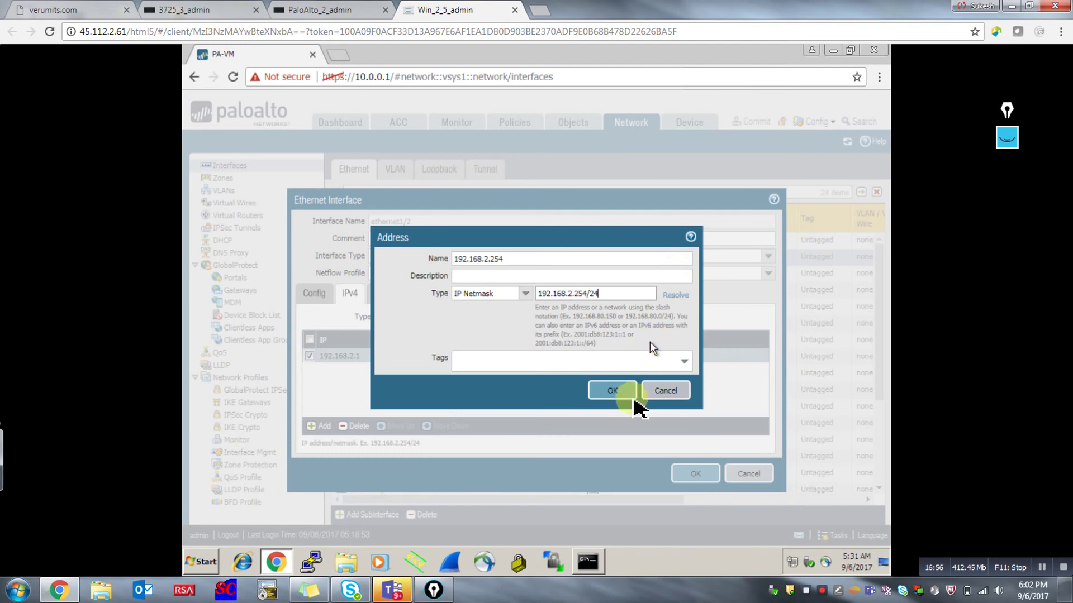
pyautogui.click(613, 390)
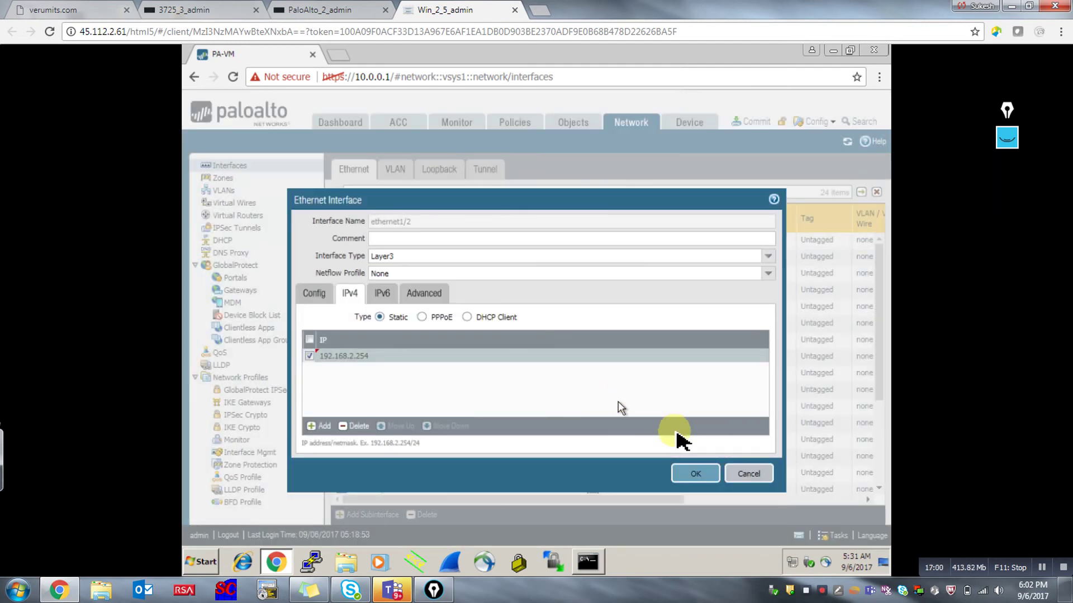
pyautogui.click(693, 475)
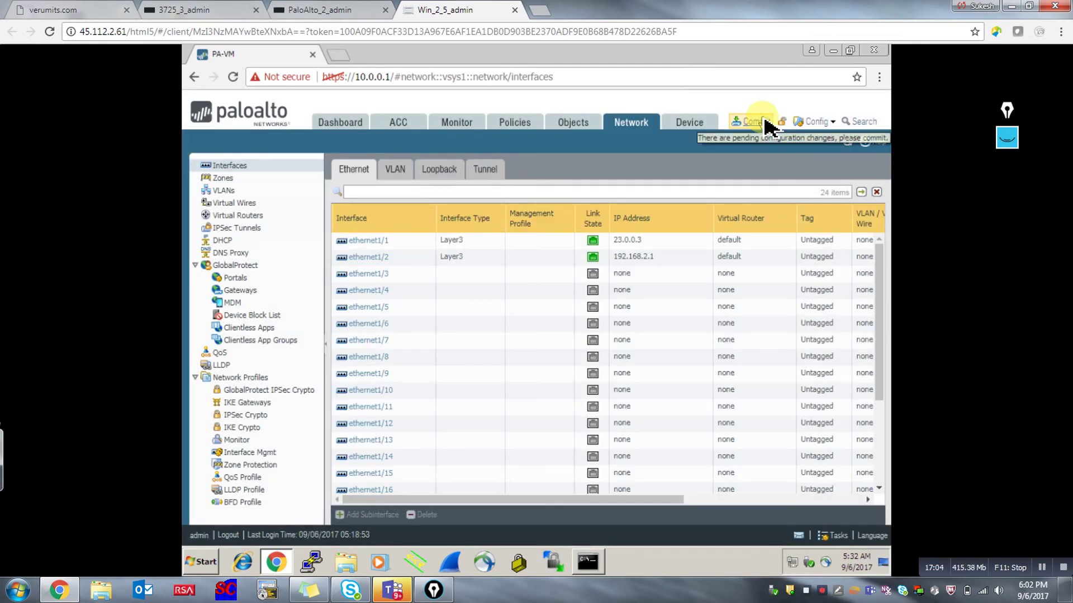
# Commit the ethernet1/2 address change to the firewall.
pyautogui.click(764, 122)
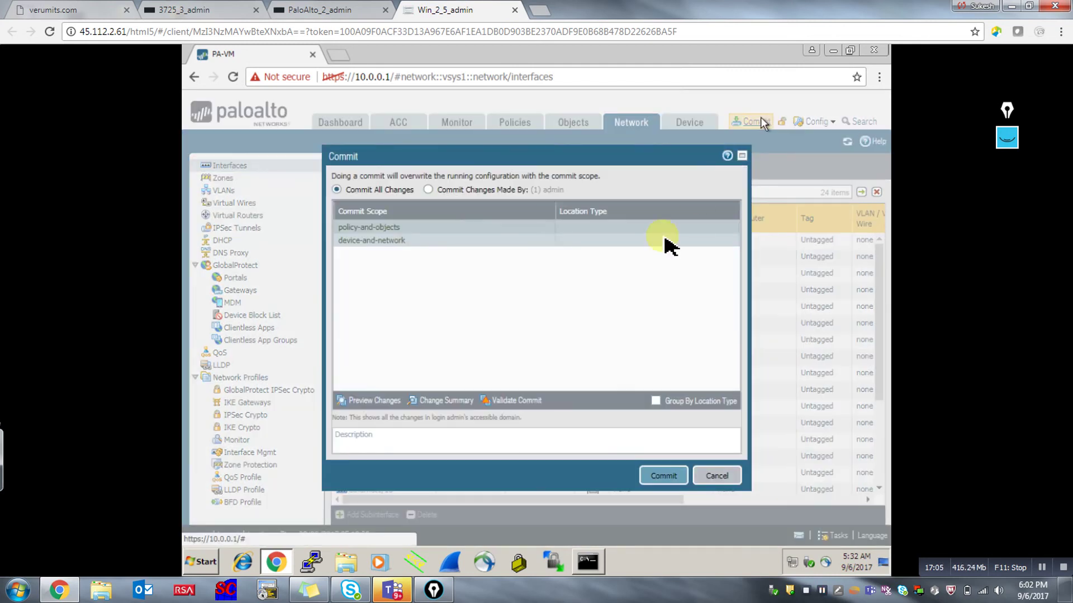
pyautogui.click(666, 479)
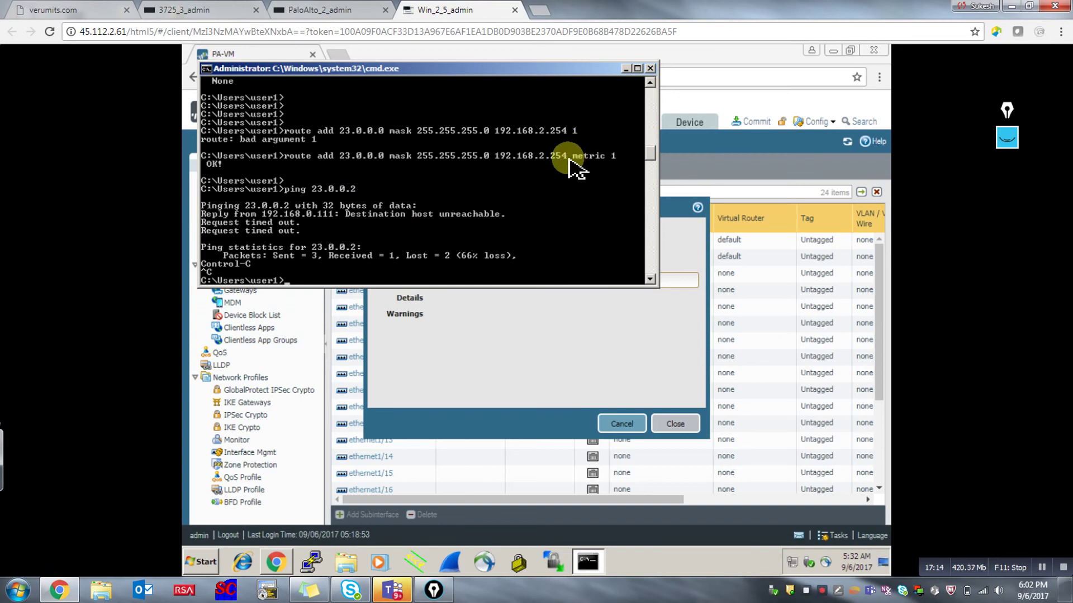
pyautogui.click(625, 70)
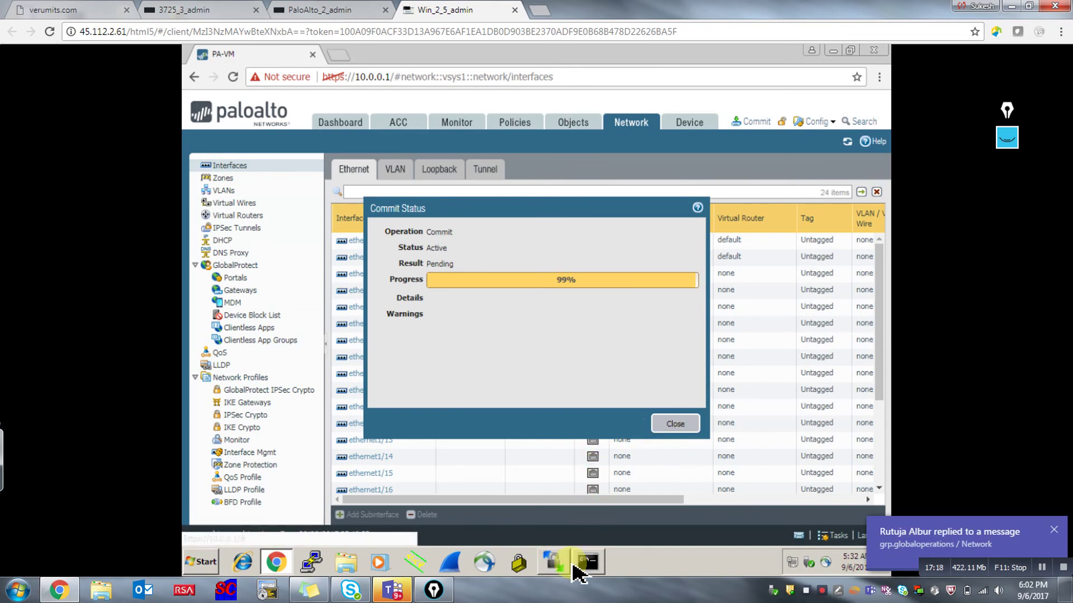
# Ping 23.0.0.2 again and get 4 of 4 replies with 0% loss.
pyautogui.click(608, 567)
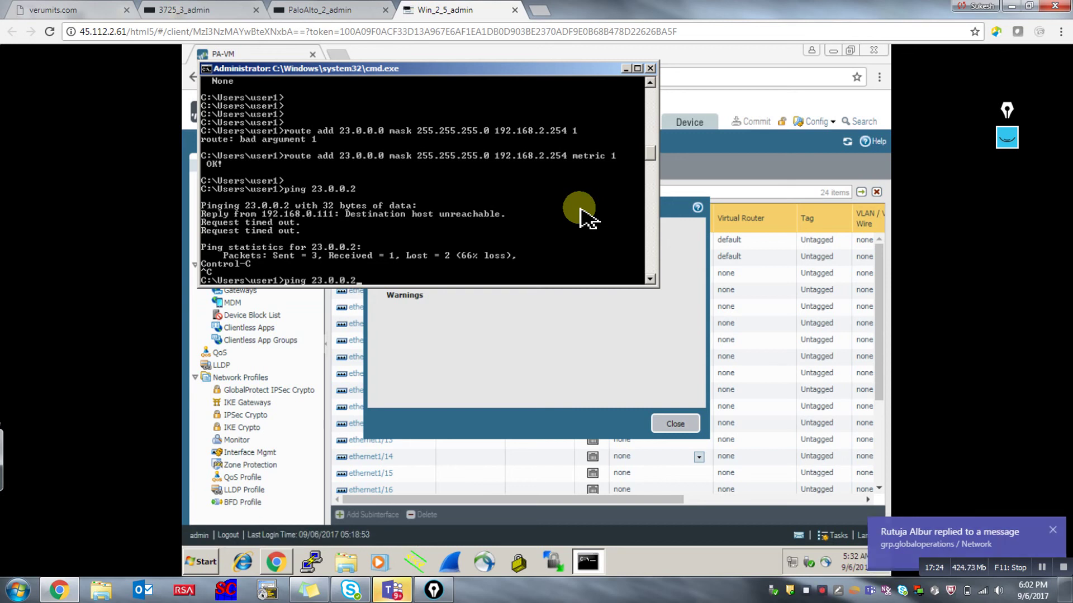
pyautogui.press('Return')
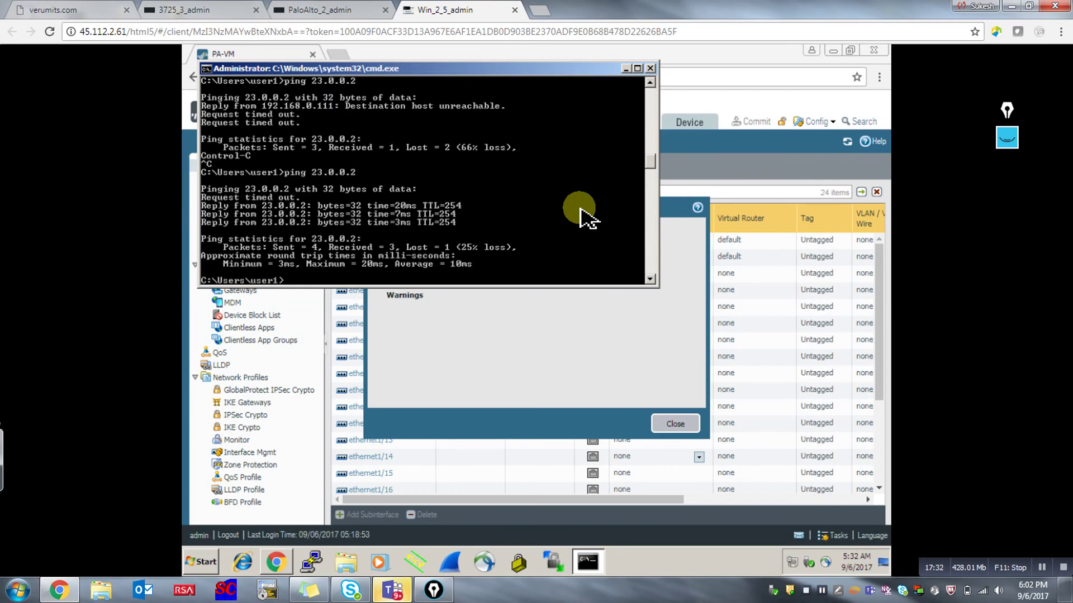
pyautogui.press('Return')
pyautogui.press('Return')
pyautogui.press('Return')
pyautogui.press('Return')
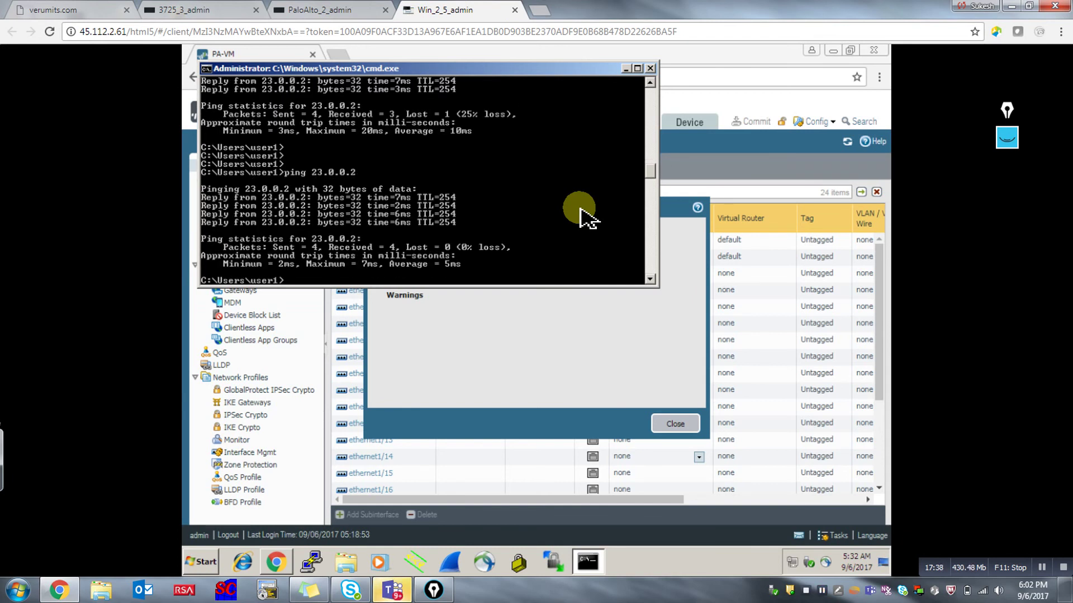
pyautogui.press('Return')
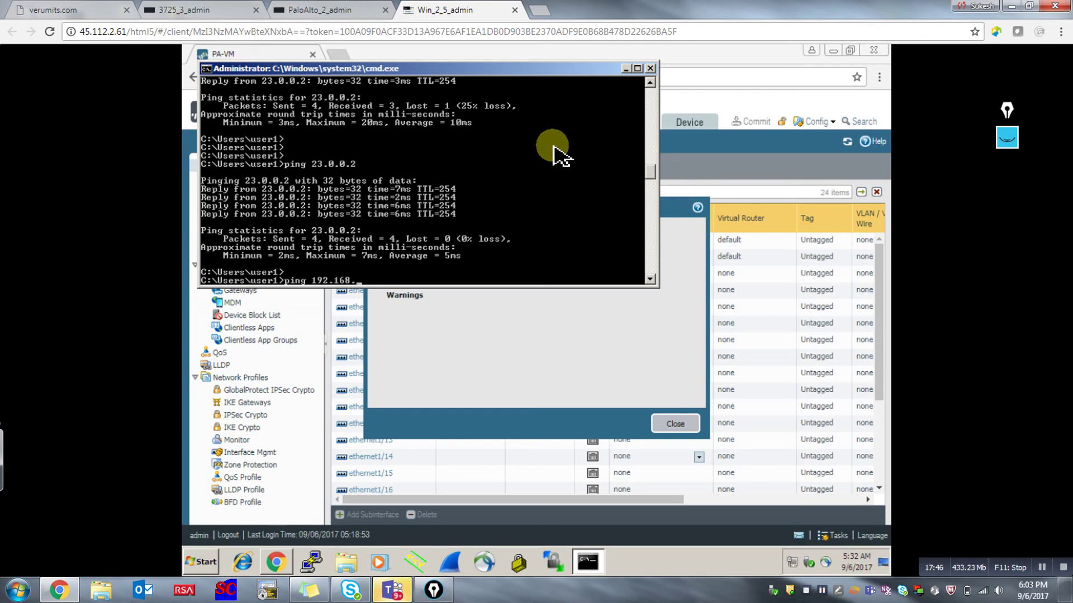
# Ping 192.168.2.254, which times out, then close the firewall's Commit Status dialog.
pyautogui.write('ping 192.168.2.254')
pyautogui.press('Return')
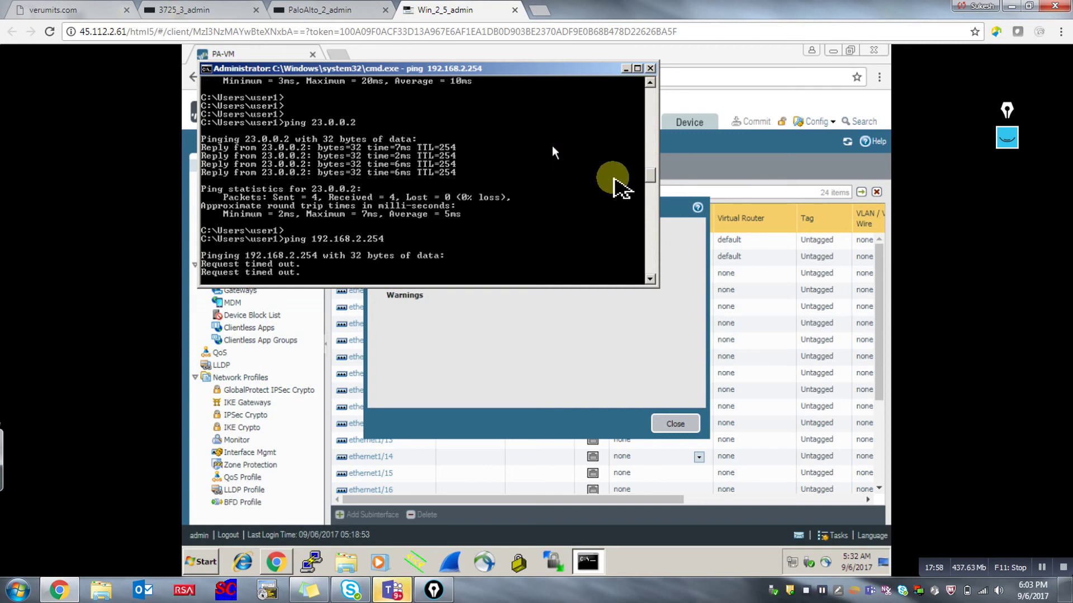
pyautogui.click(688, 429)
pyautogui.click(683, 422)
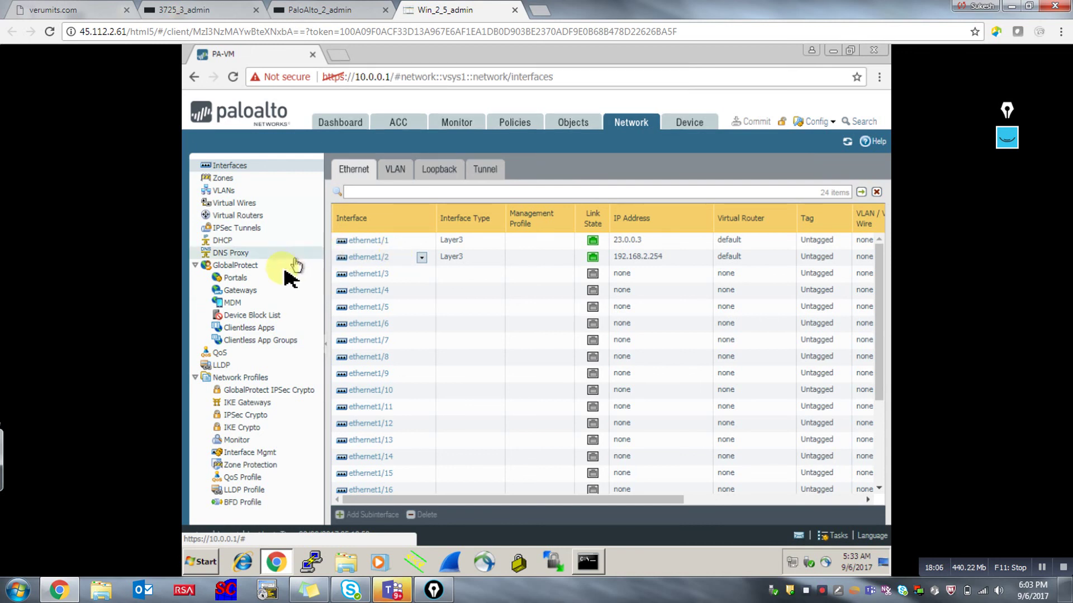
# Create an Interface Mgmt profile named 'ping' permitting Ping, then return to Interfaces.
pyautogui.click(254, 453)
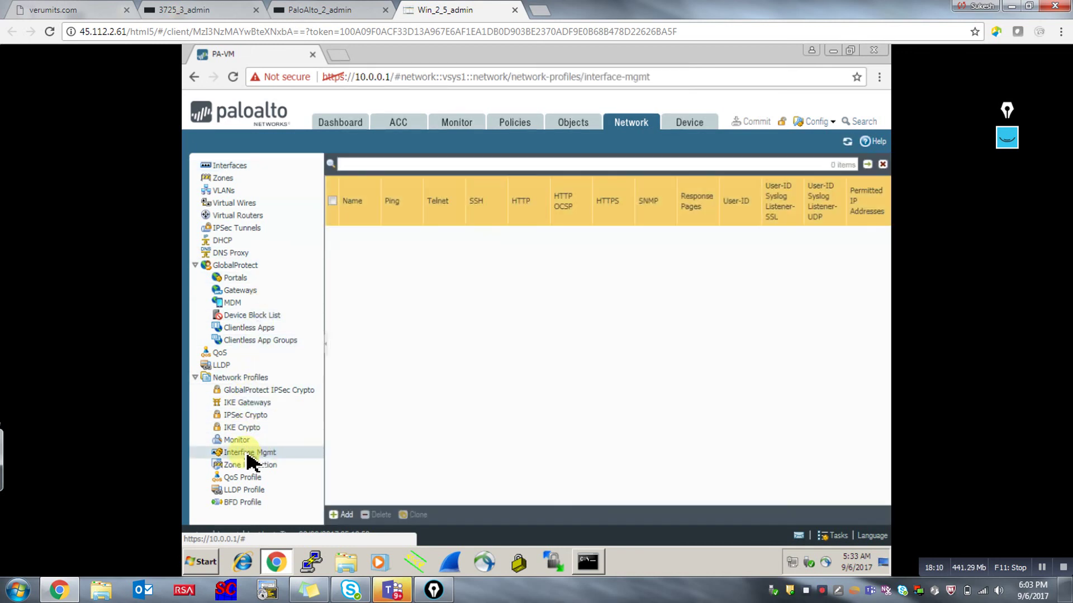
pyautogui.click(341, 516)
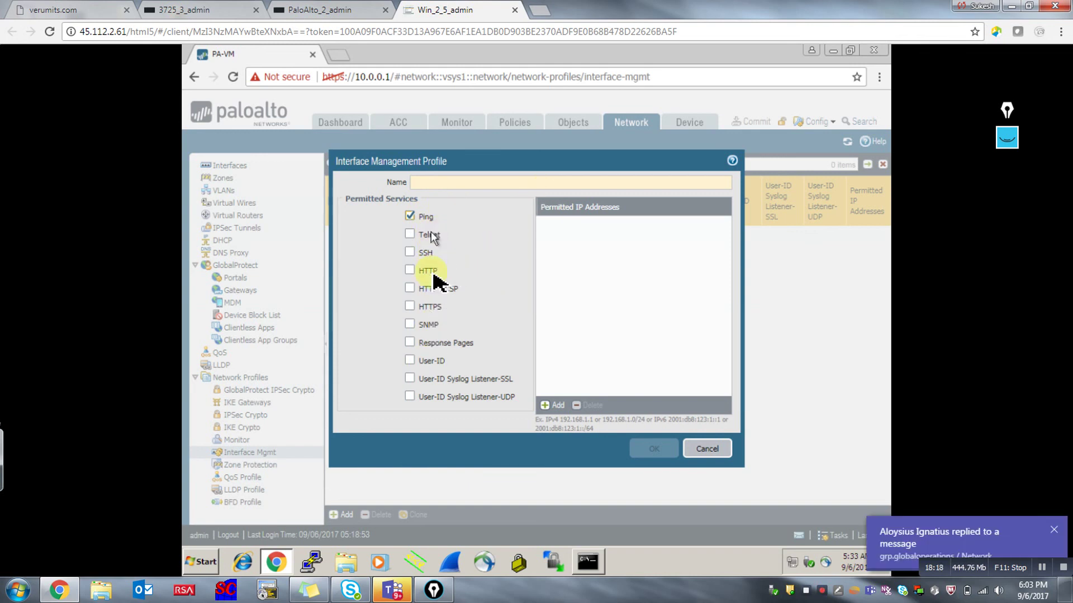
pyautogui.click(437, 183)
pyautogui.write('ping')
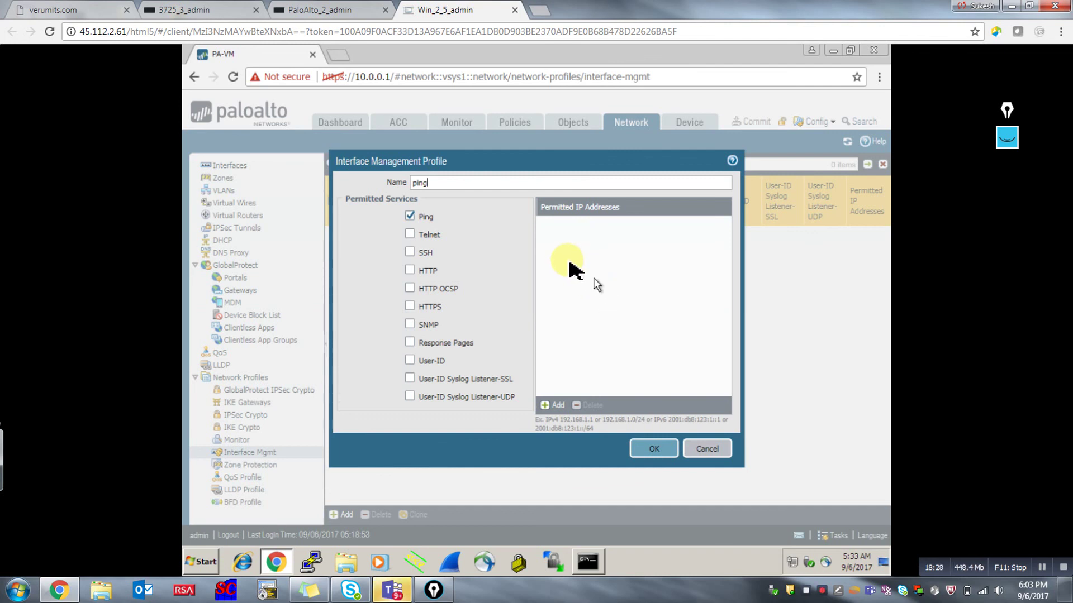
pyautogui.click(654, 450)
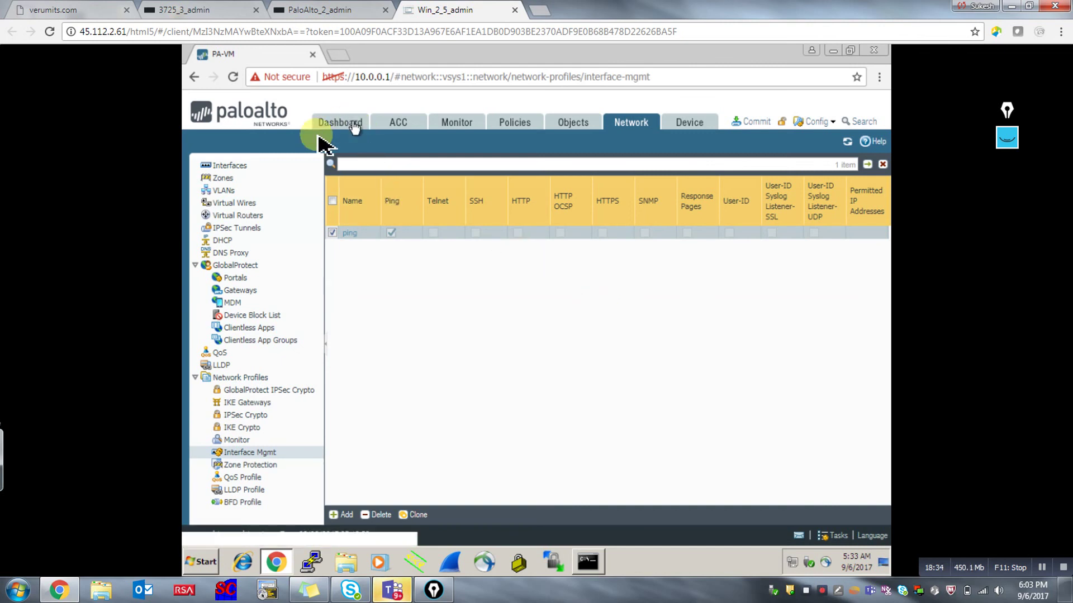
pyautogui.click(225, 165)
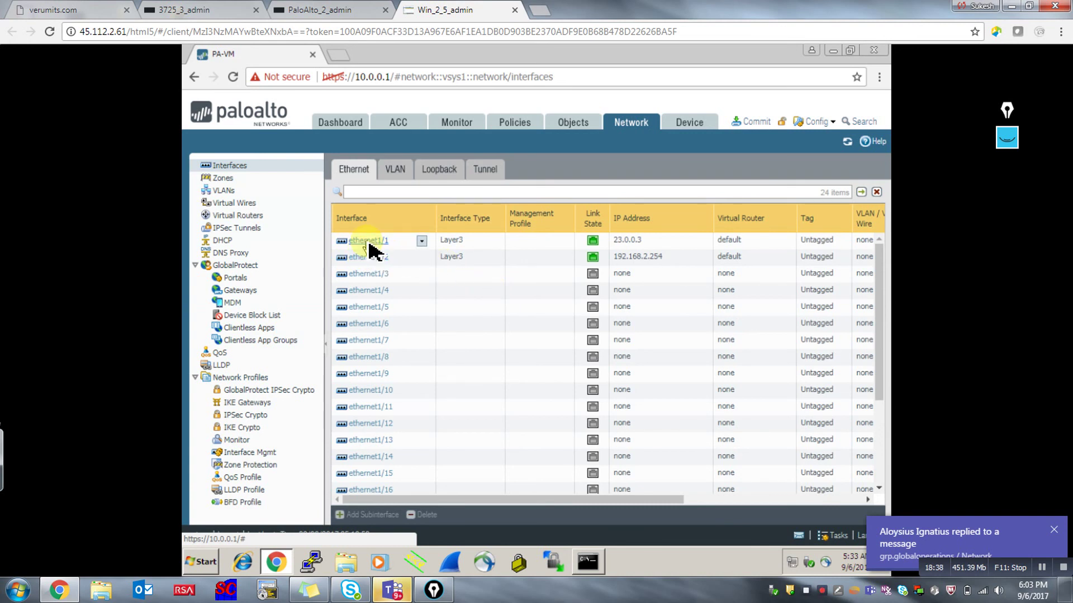
# Set ethernet1/1's management profile to 'ping' and save it.
pyautogui.click(370, 245)
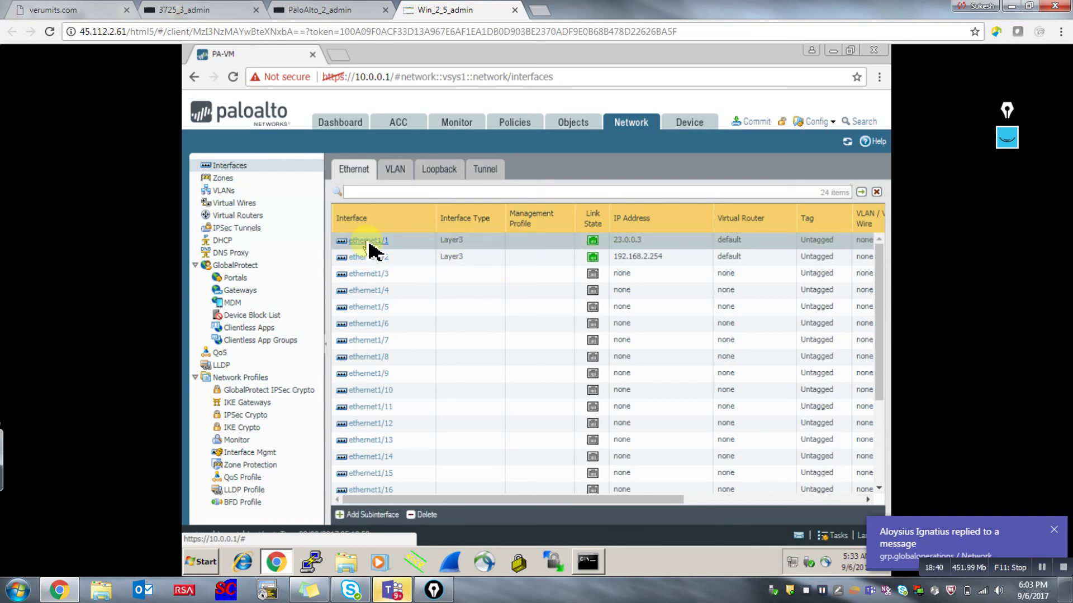
pyautogui.click(369, 241)
pyautogui.click(426, 298)
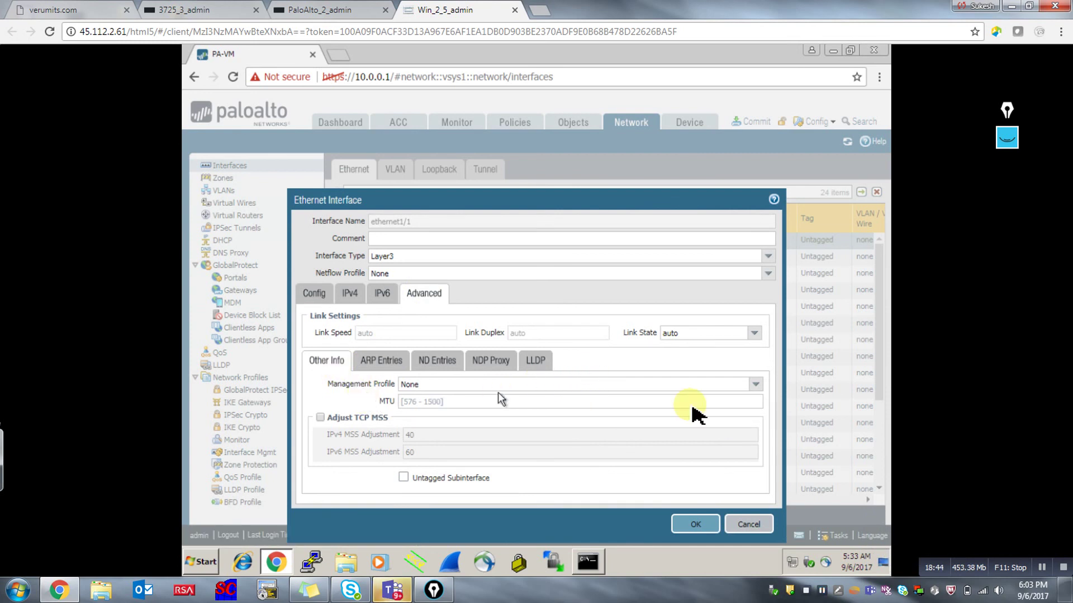
pyautogui.click(756, 384)
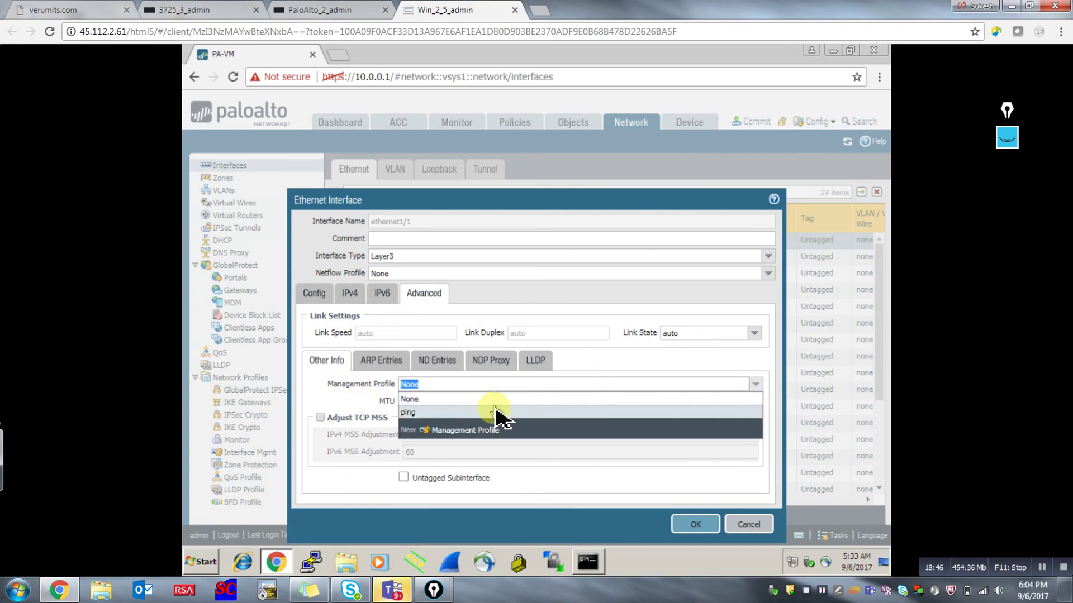
pyautogui.click(498, 413)
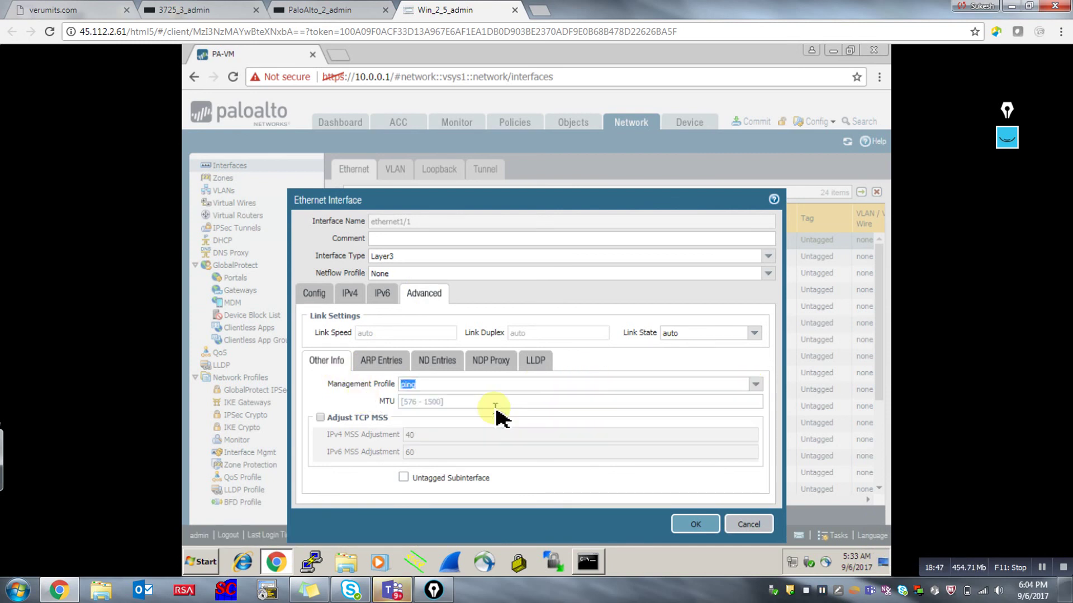
pyautogui.click(705, 522)
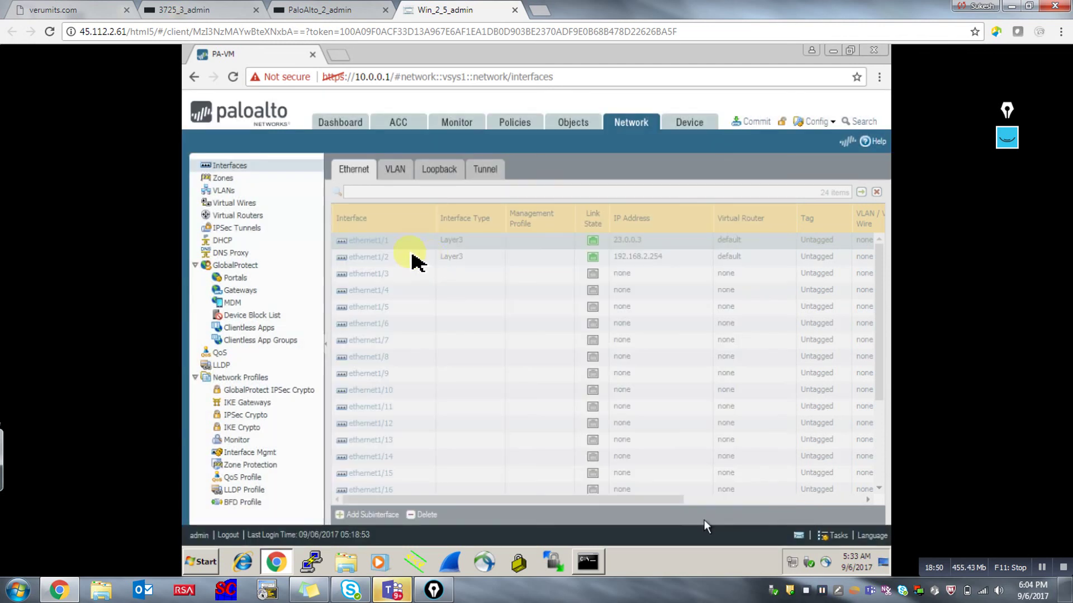
# Set ethernet1/2's management profile to 'ping' and save it.
pyautogui.click(390, 259)
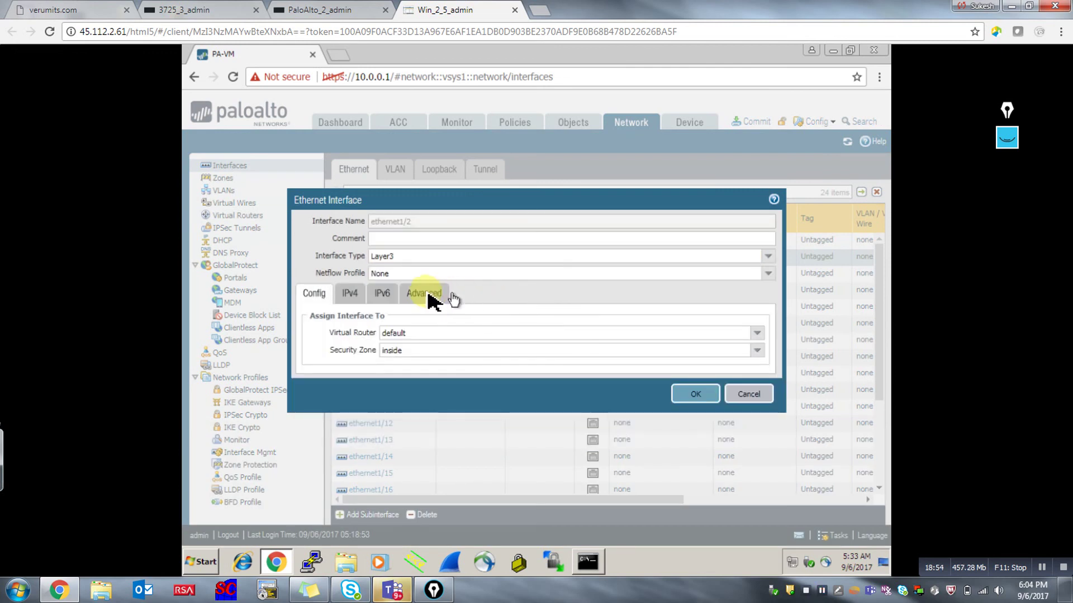
pyautogui.click(427, 297)
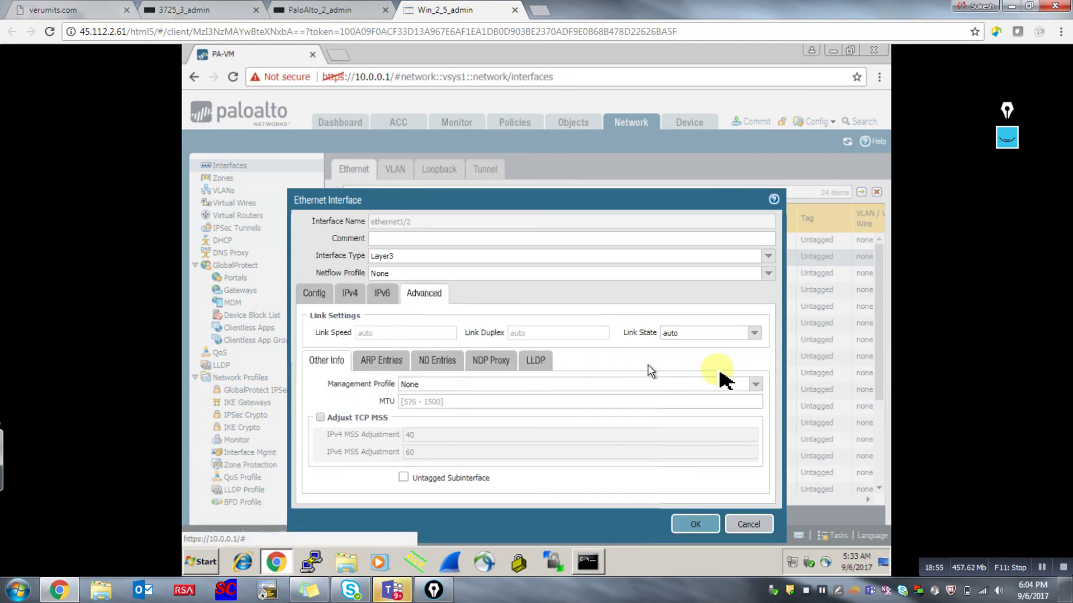
pyautogui.click(756, 387)
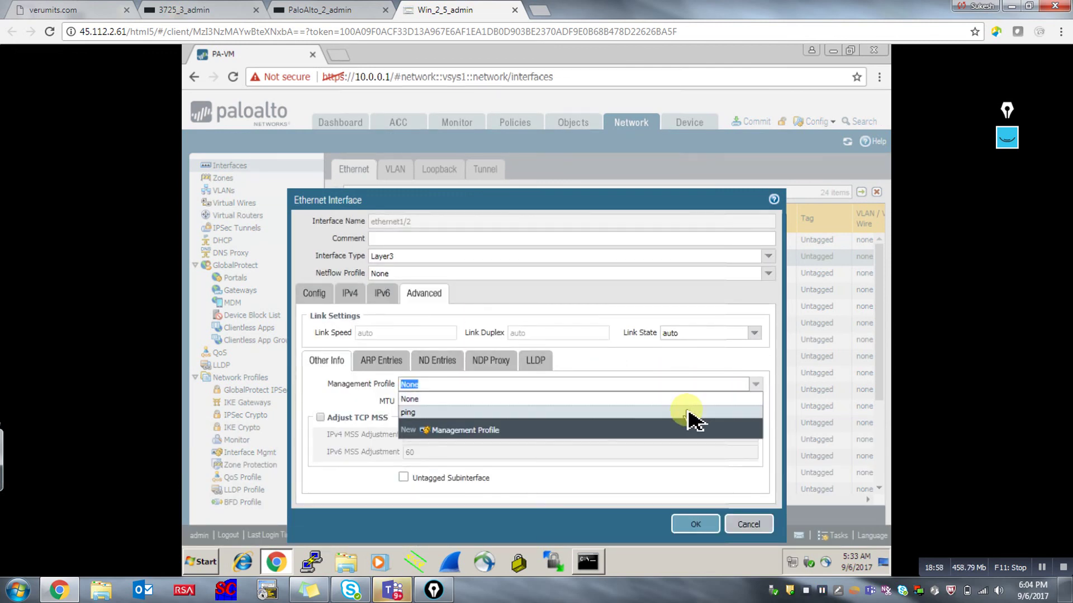
pyautogui.click(688, 412)
pyautogui.click(705, 524)
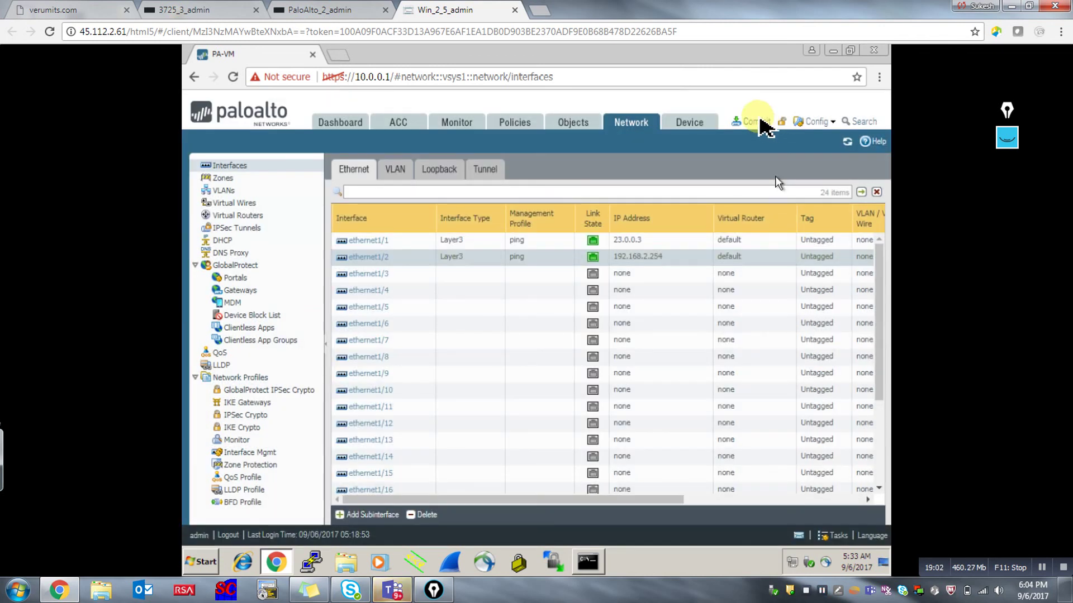
# Commit the ping management profile changes to the firewall.
pyautogui.click(752, 122)
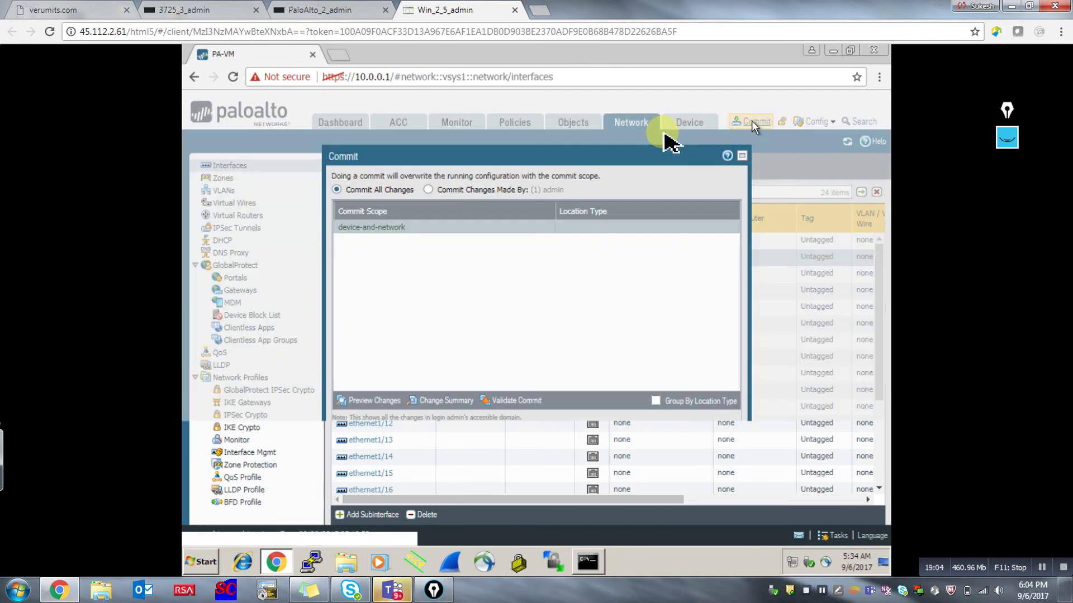
pyautogui.click(665, 475)
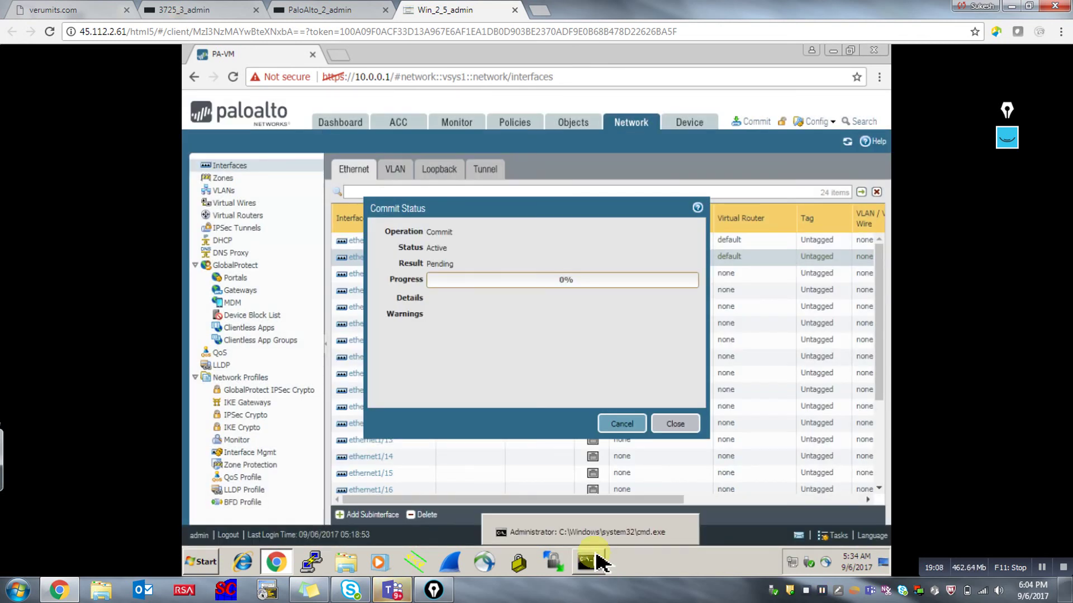
pyautogui.click(601, 565)
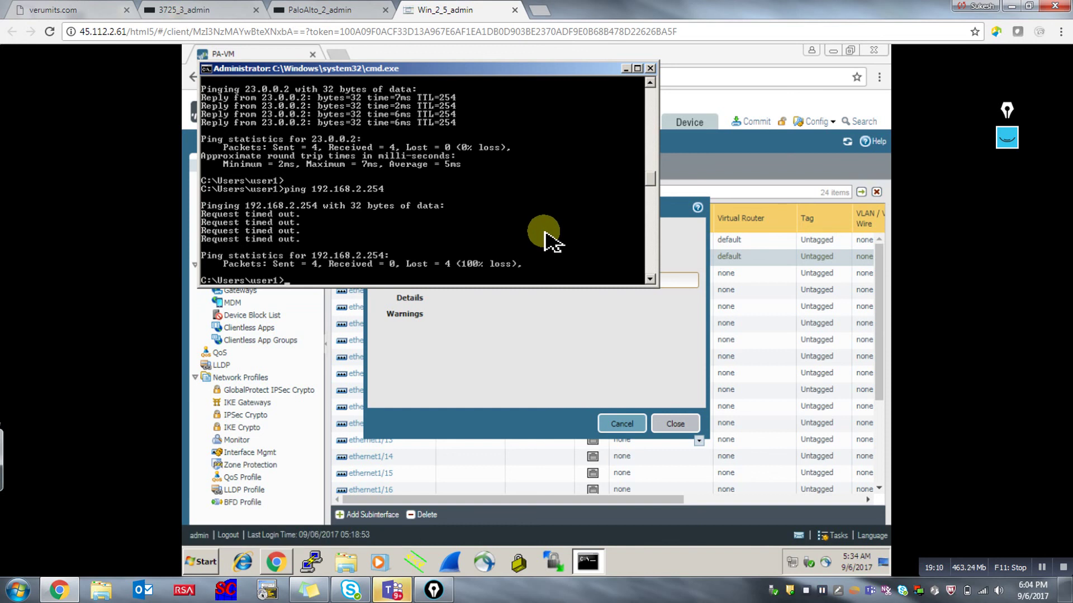
# Rerun the ping to 192.168.2.254 and receive 3 of 3 replies.
pyautogui.press('Up')
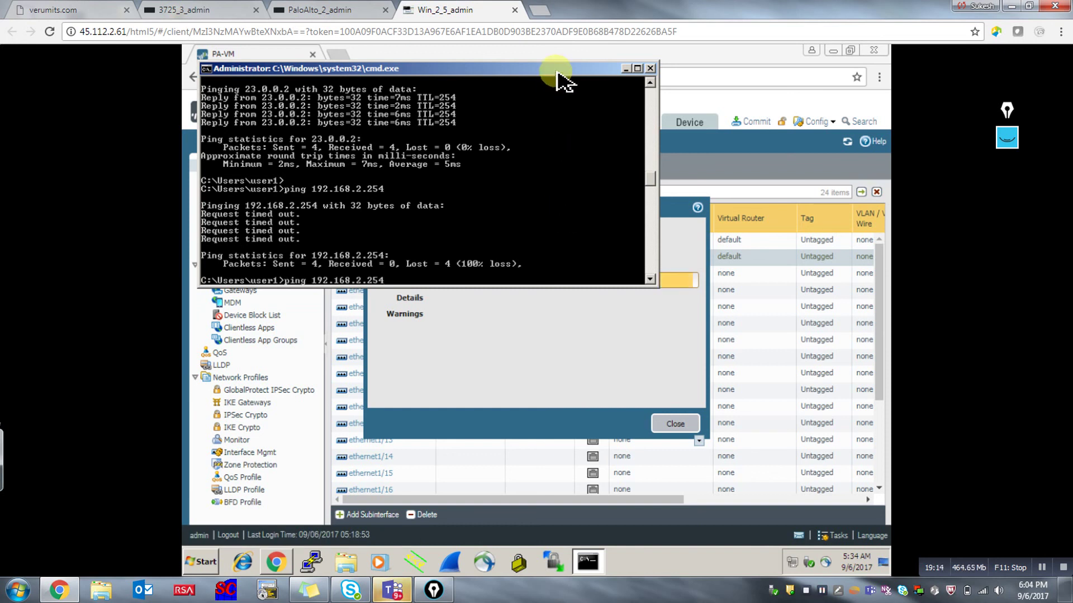
pyautogui.moveTo(561, 70); pyautogui.dragTo(562, 61)
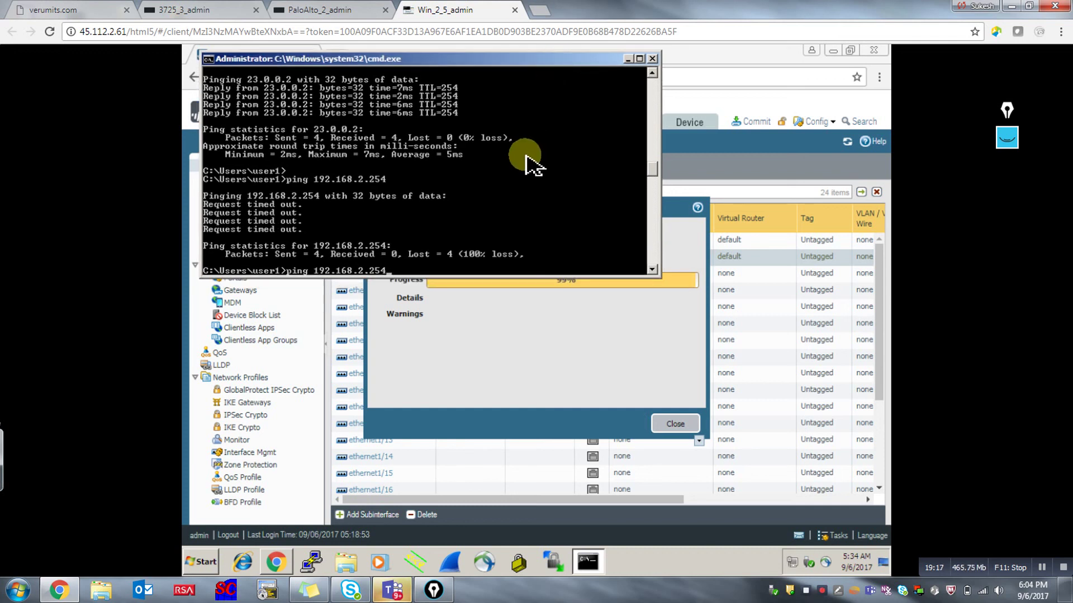
pyautogui.press('Return')
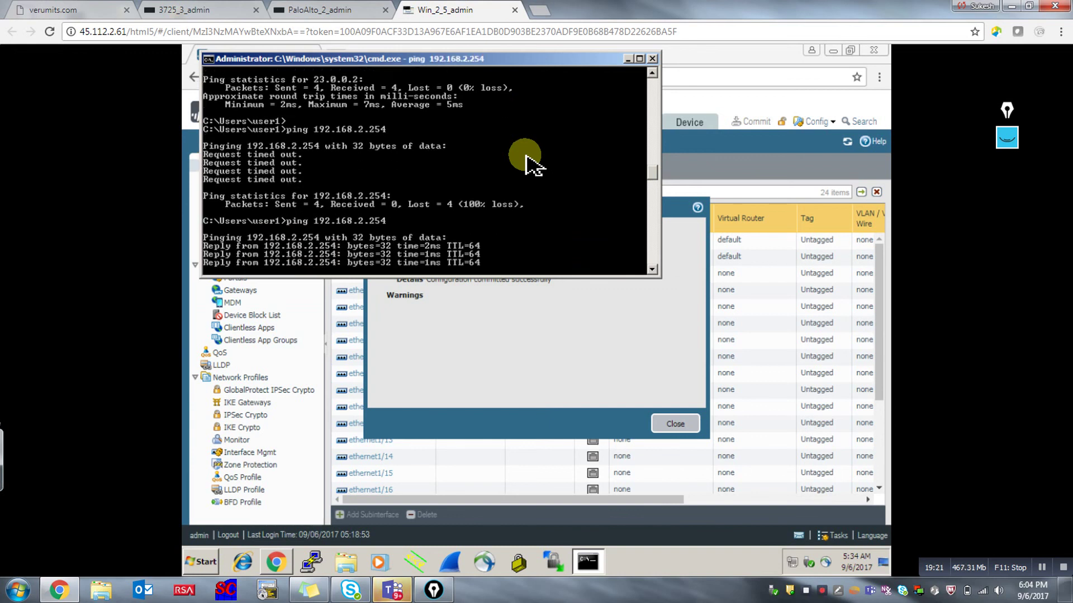
pyautogui.hotkey('ctrl', 'c')
pyautogui.press('Return')
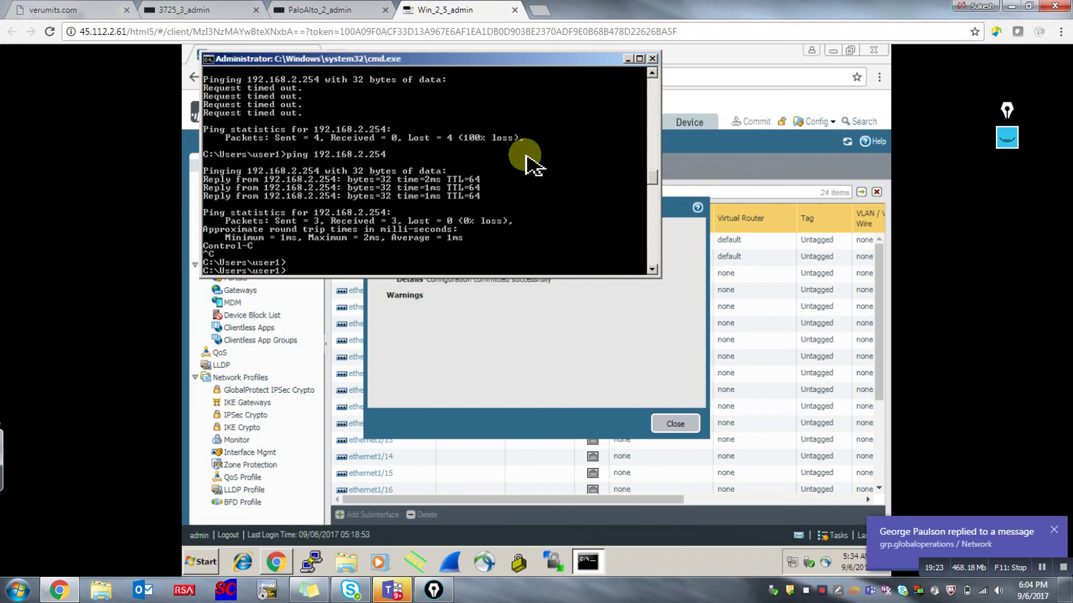
pyautogui.press('Return')
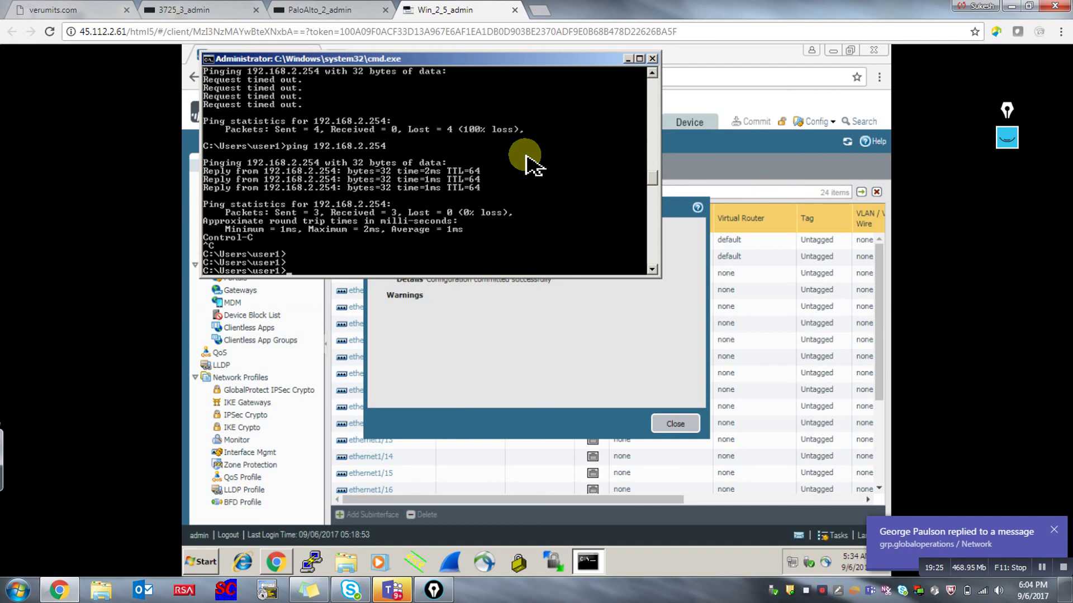
pyautogui.click(627, 58)
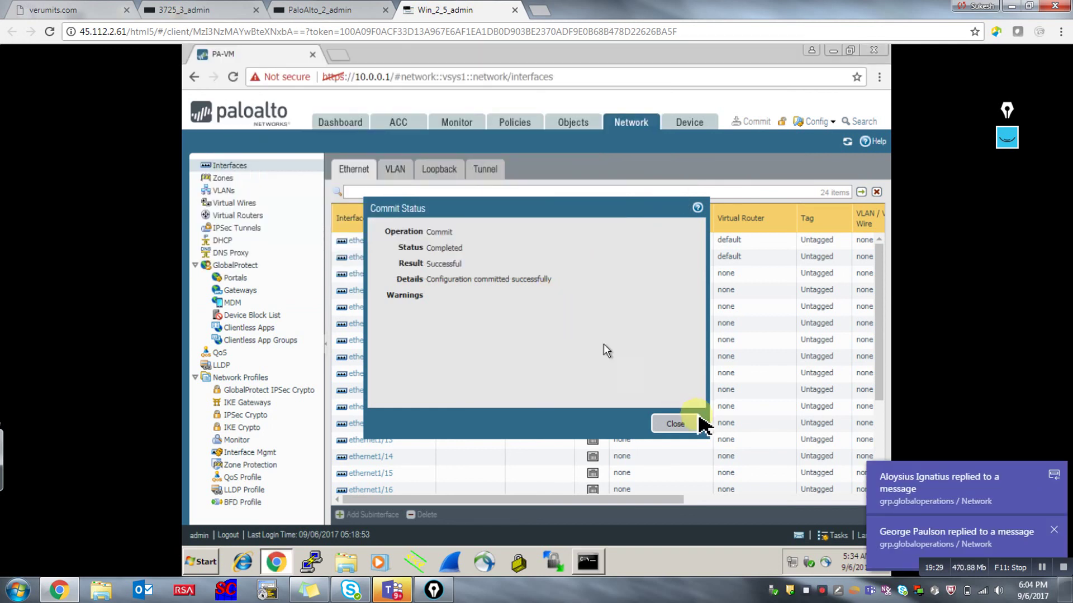
# Close the commit status and show the Network Zones list with inside and outside zones.
pyautogui.click(679, 423)
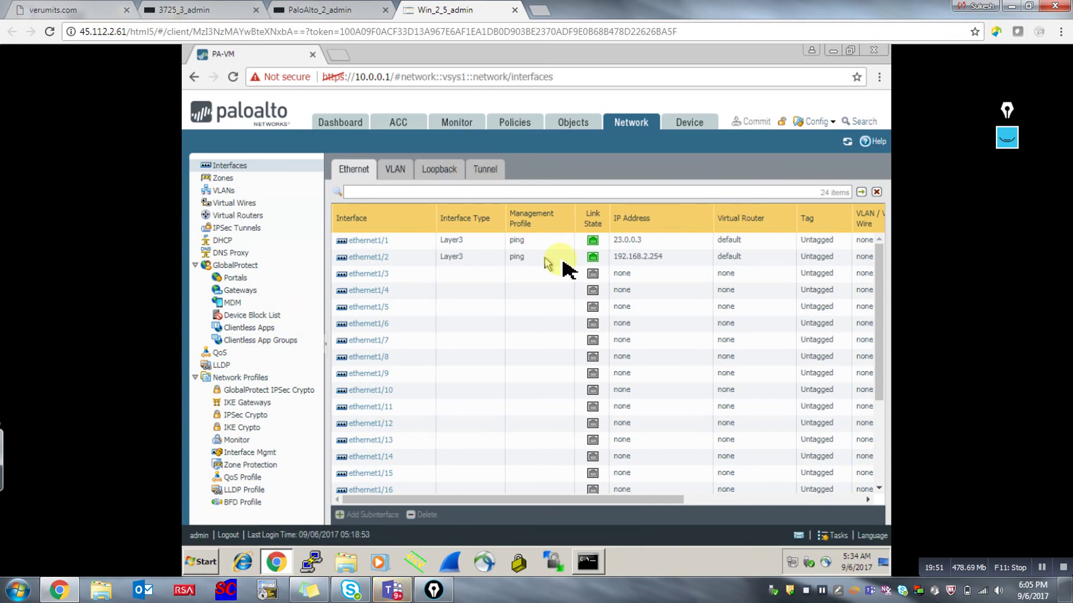
pyautogui.moveTo(583, 576)
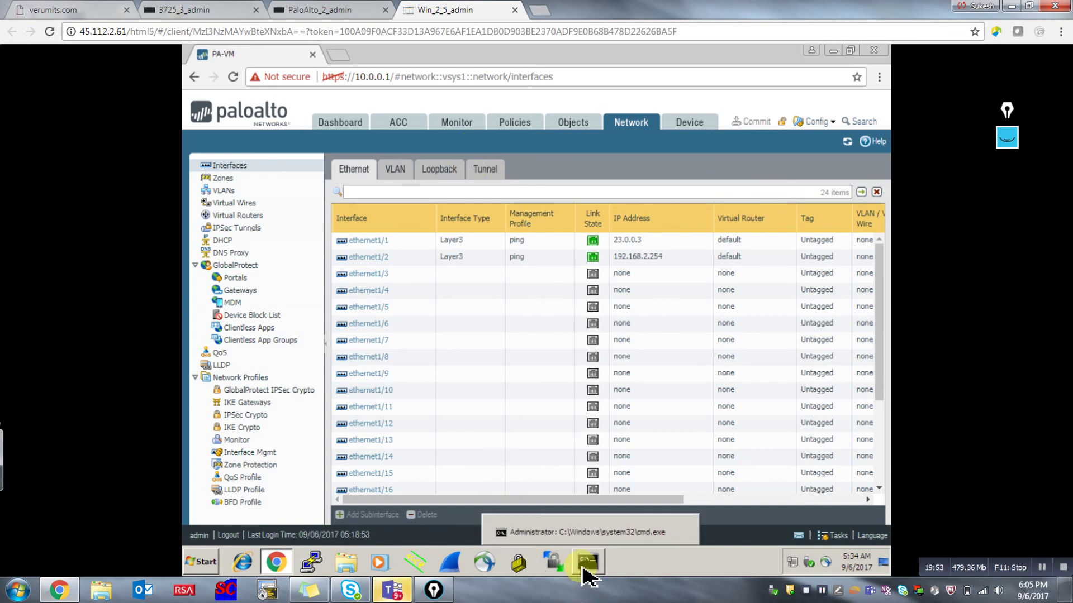
pyautogui.moveTo(262, 571)
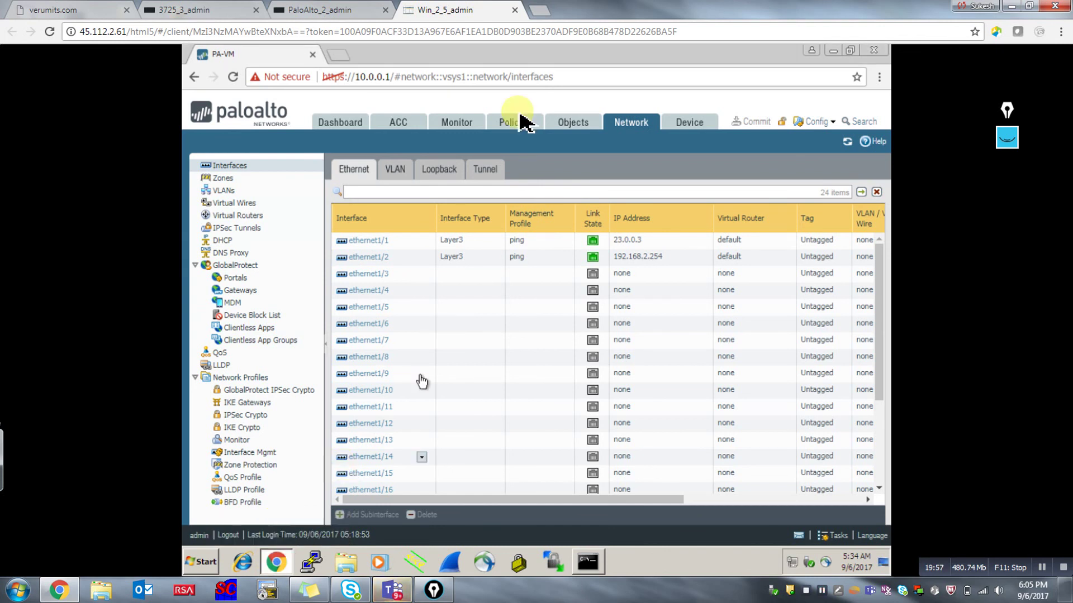
pyautogui.click(224, 178)
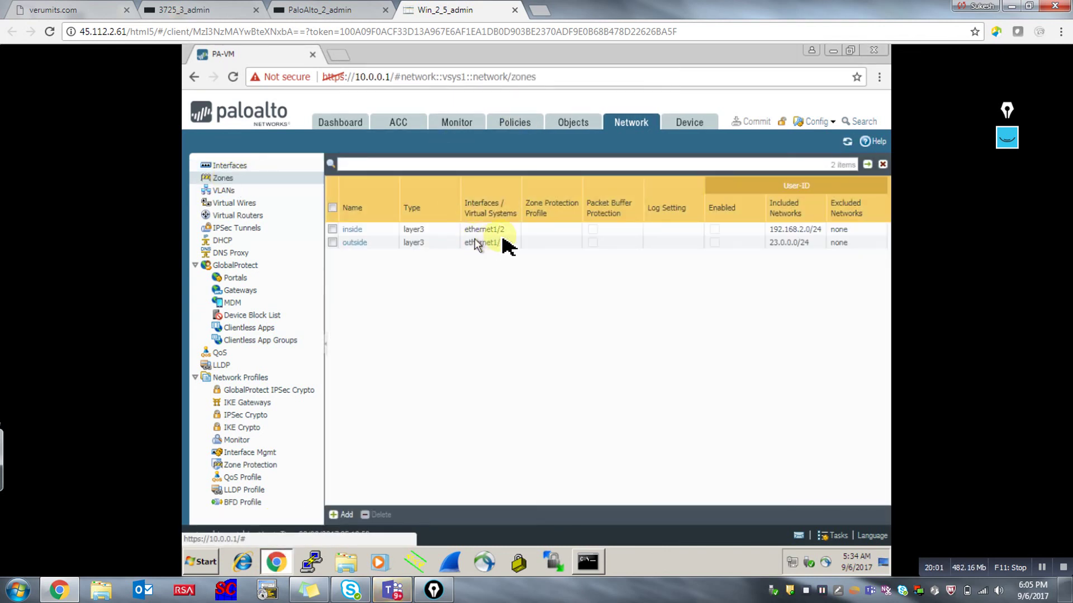